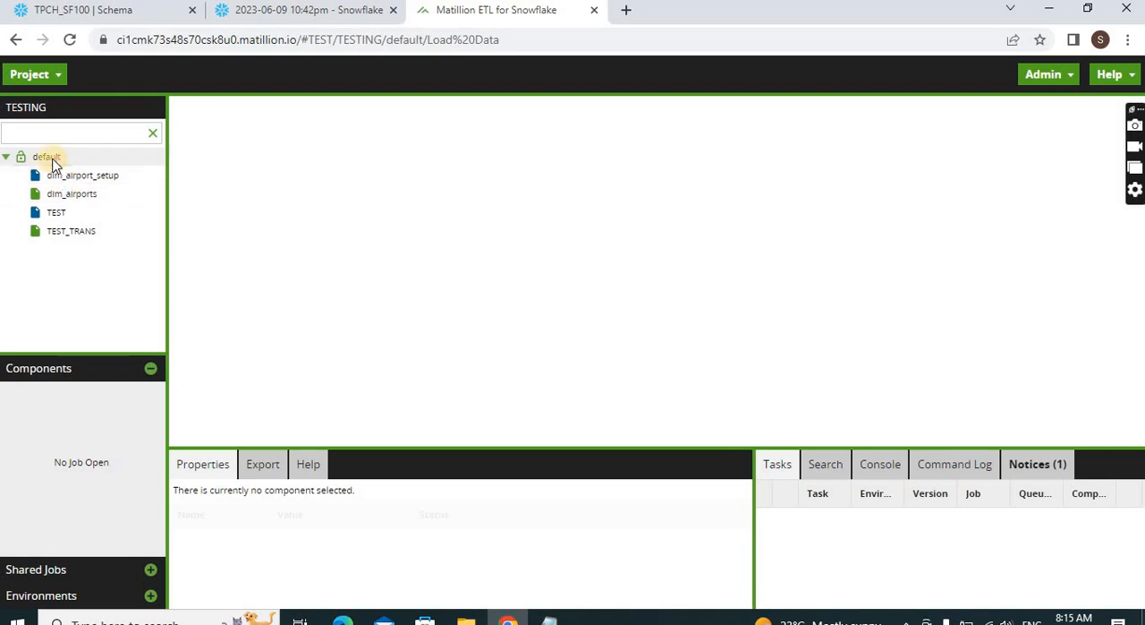
Create an orchestration job named Load Data in the default folder and switch to it
{"action": "right_click", "coordinate": [51, 160]}
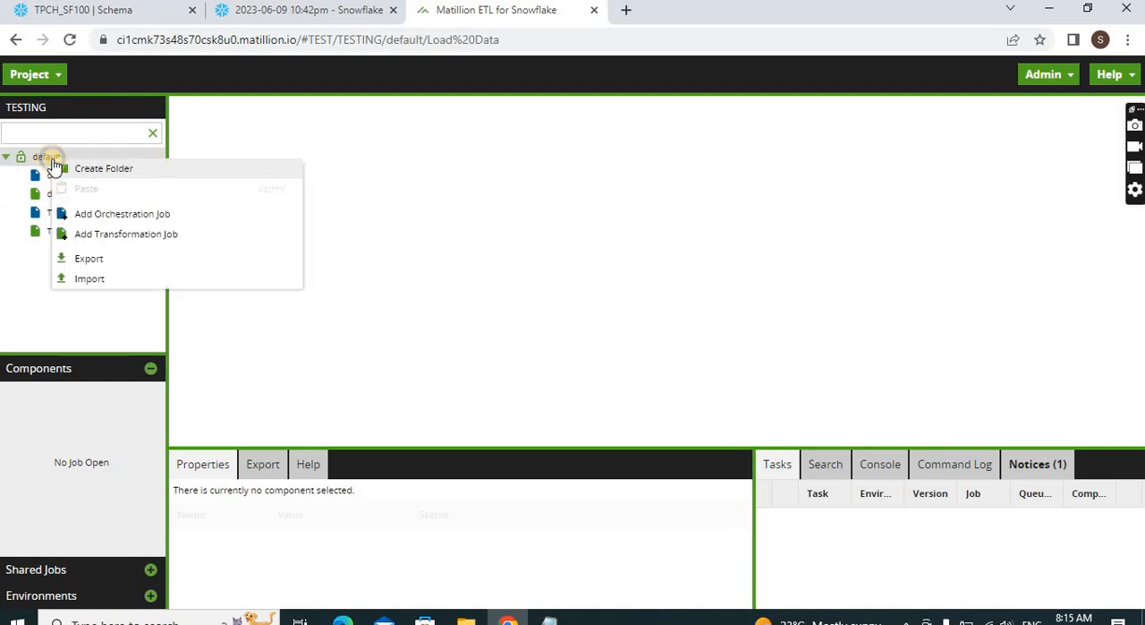
{"action": "left_click", "coordinate": [109, 214]}
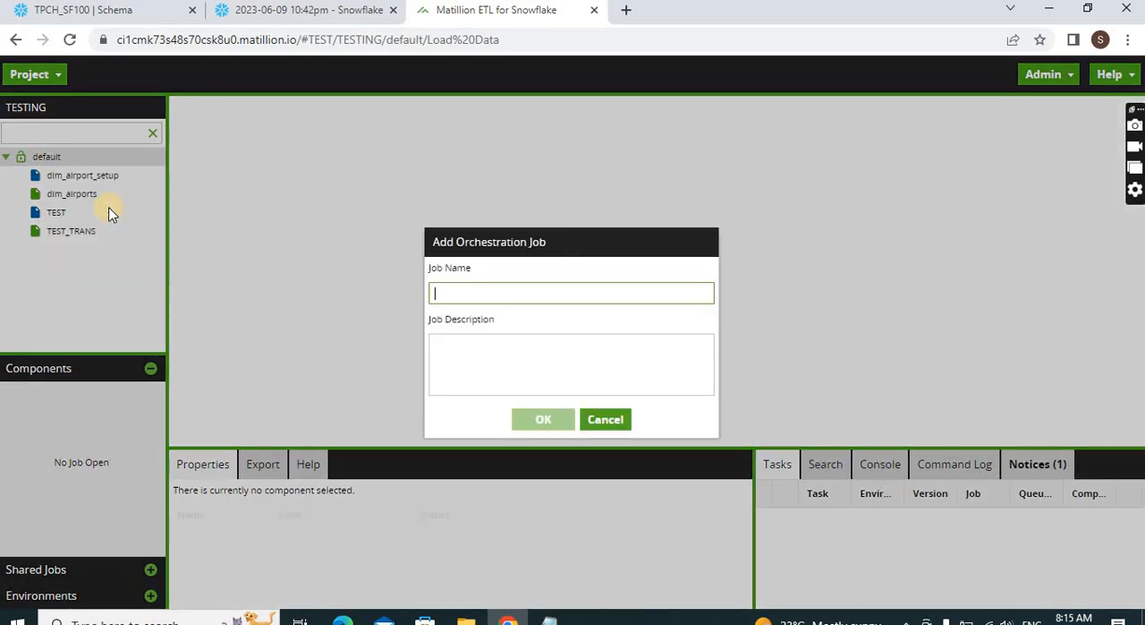
{"action": "left_click", "coordinate": [534, 294]}
{"action": "type", "text": "IOA"}
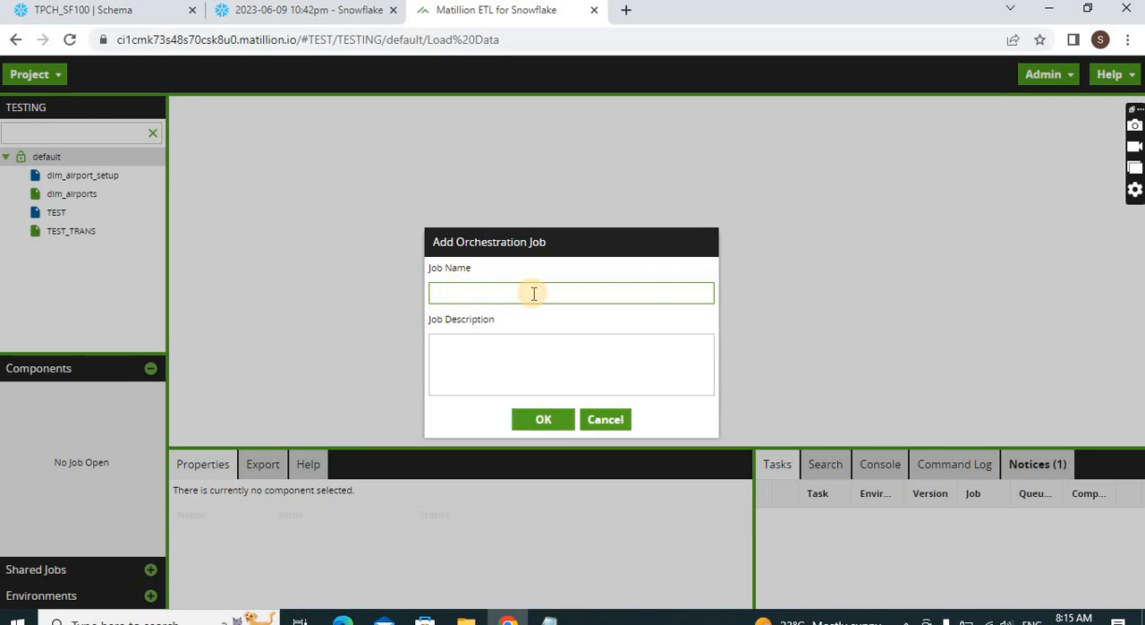
{"action": "type", "text": "lO"}
{"action": "key", "text": "BackSpace"}
{"action": "key", "text": "BackSpace"}
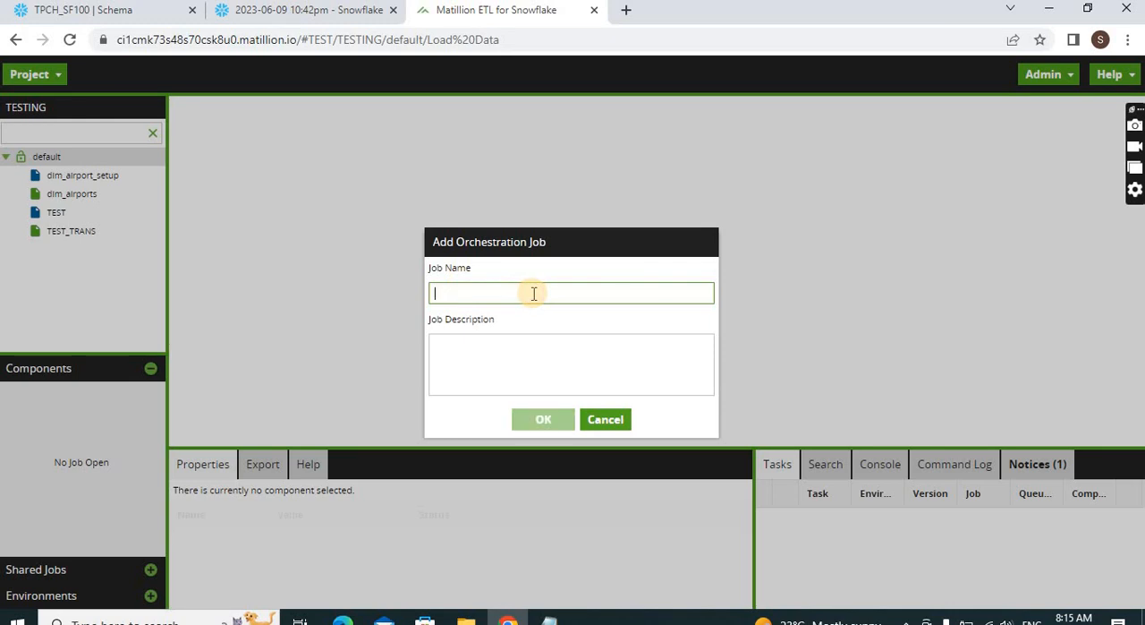
{"action": "type", "text": "Load DAT"}
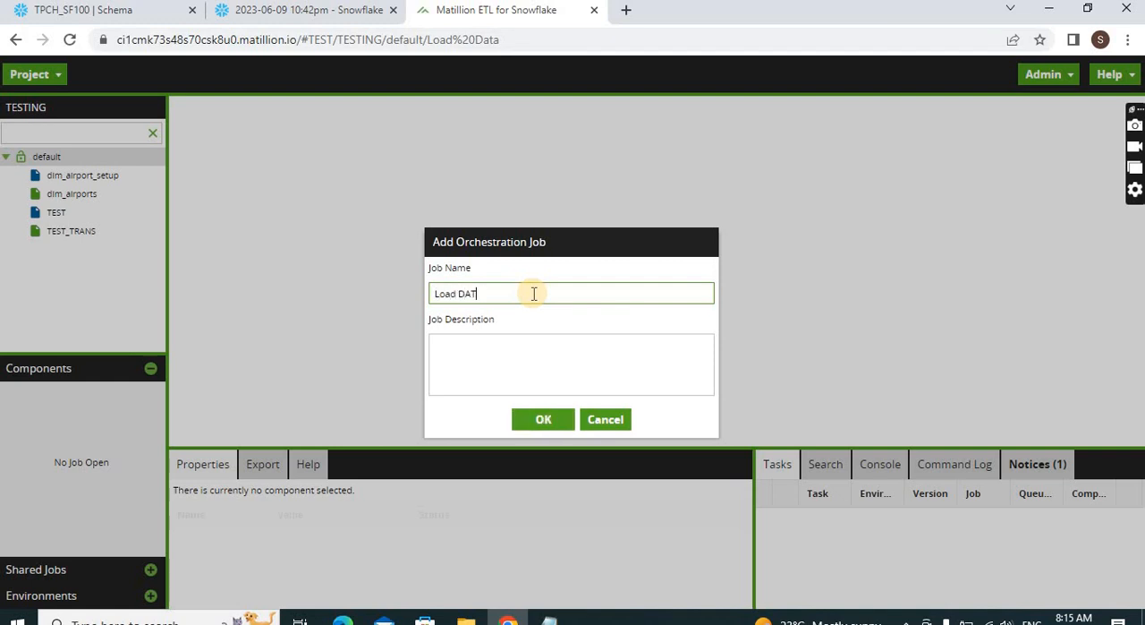
{"action": "left_click", "coordinate": [543, 419]}
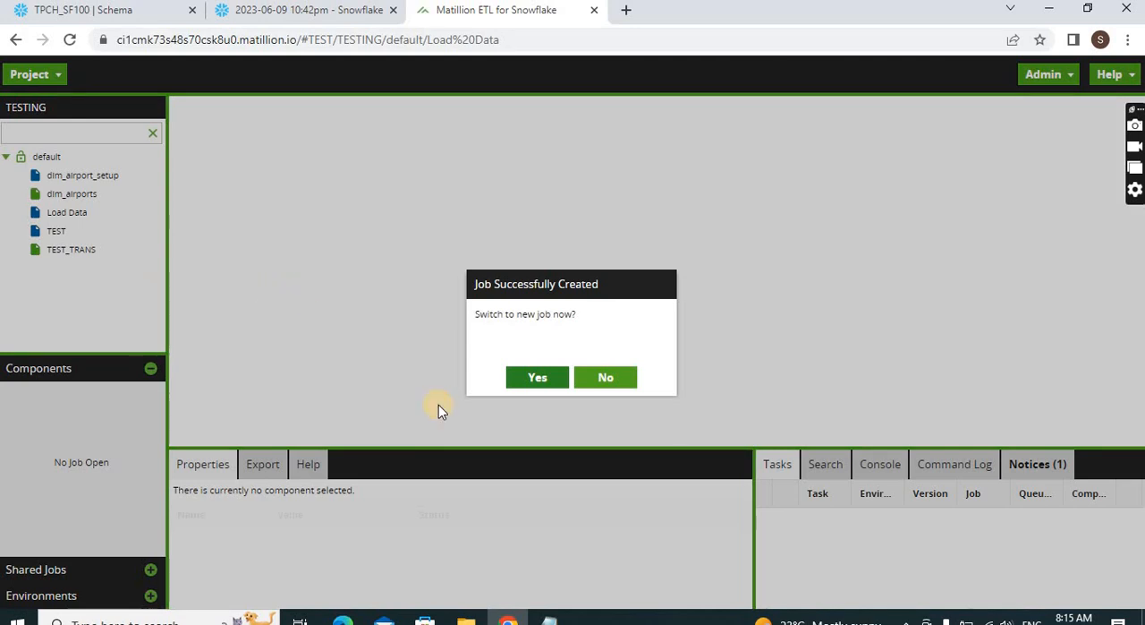
{"action": "left_click", "coordinate": [536, 379]}
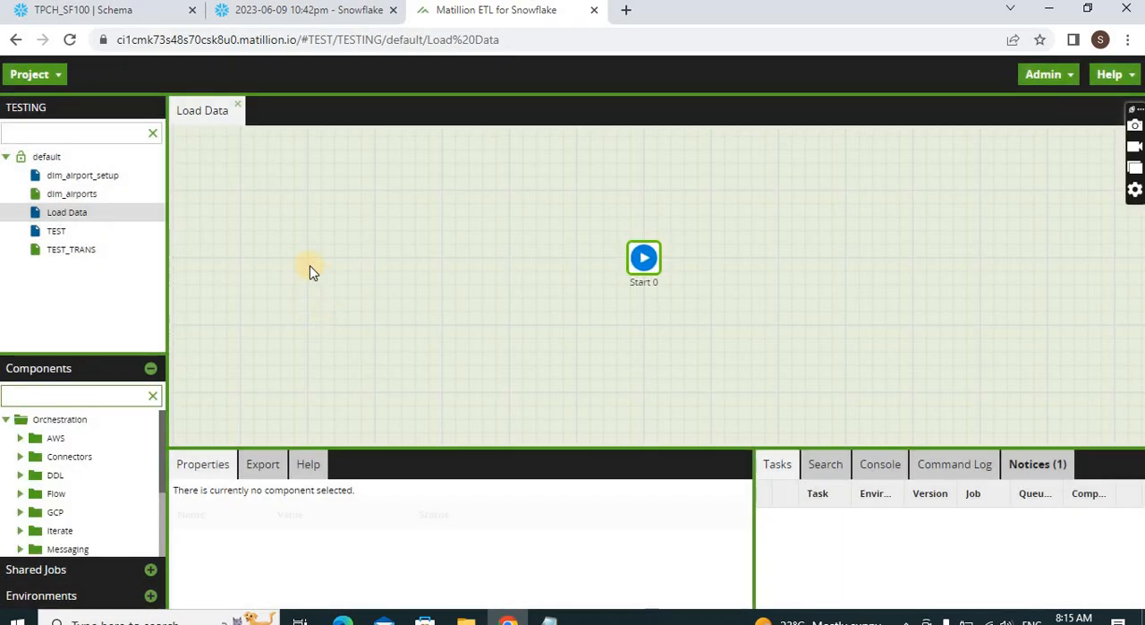
Move the Start component to the upper-left area of the job canvas and enlarge the properties and components areas
{"action": "left_click_drag", "start_coordinate": [643, 260], "coordinate": [254, 194]}
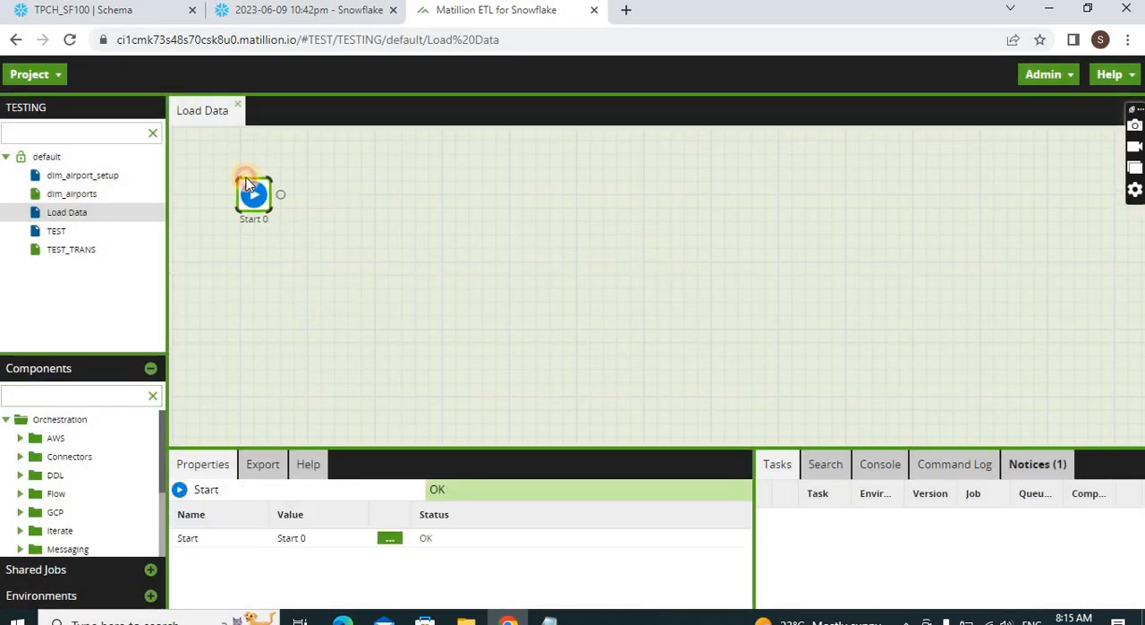
{"action": "left_click_drag", "start_coordinate": [399, 445], "coordinate": [355, 293]}
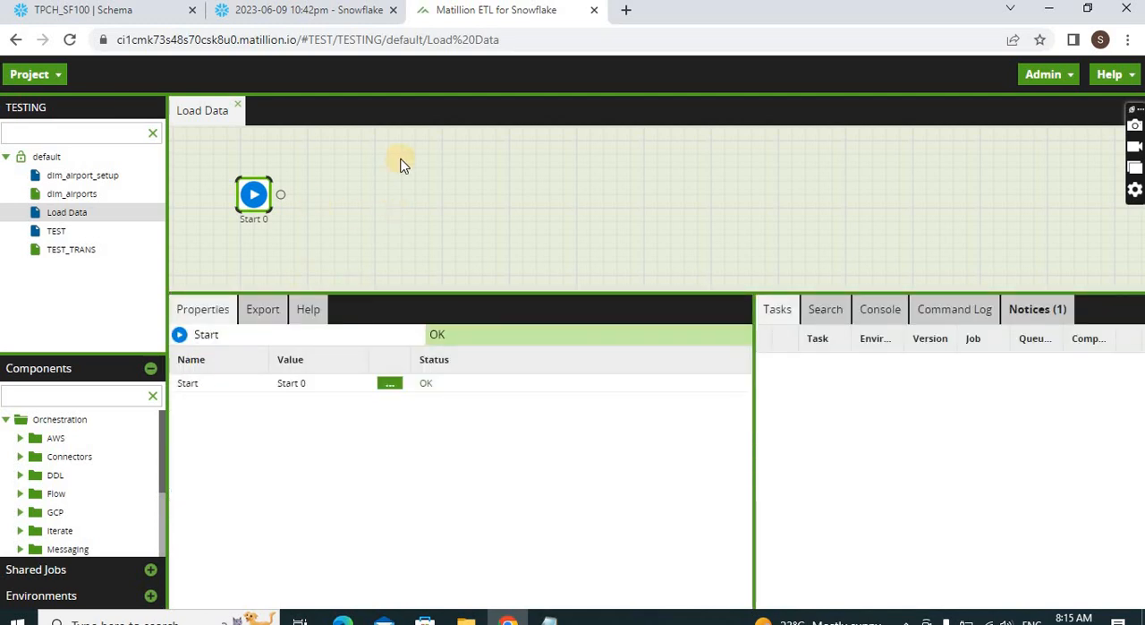
{"action": "left_click_drag", "start_coordinate": [116, 355], "coordinate": [102, 298]}
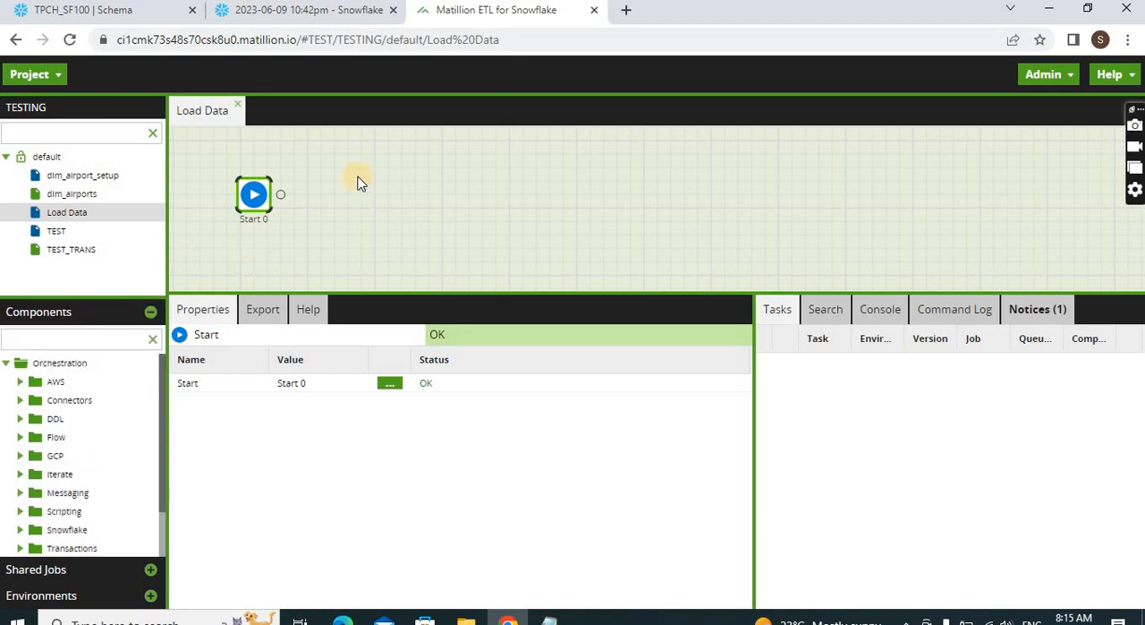
Add three environment variables of type Text named src_db, src_schema and src_table
{"action": "left_click", "coordinate": [57, 76]}
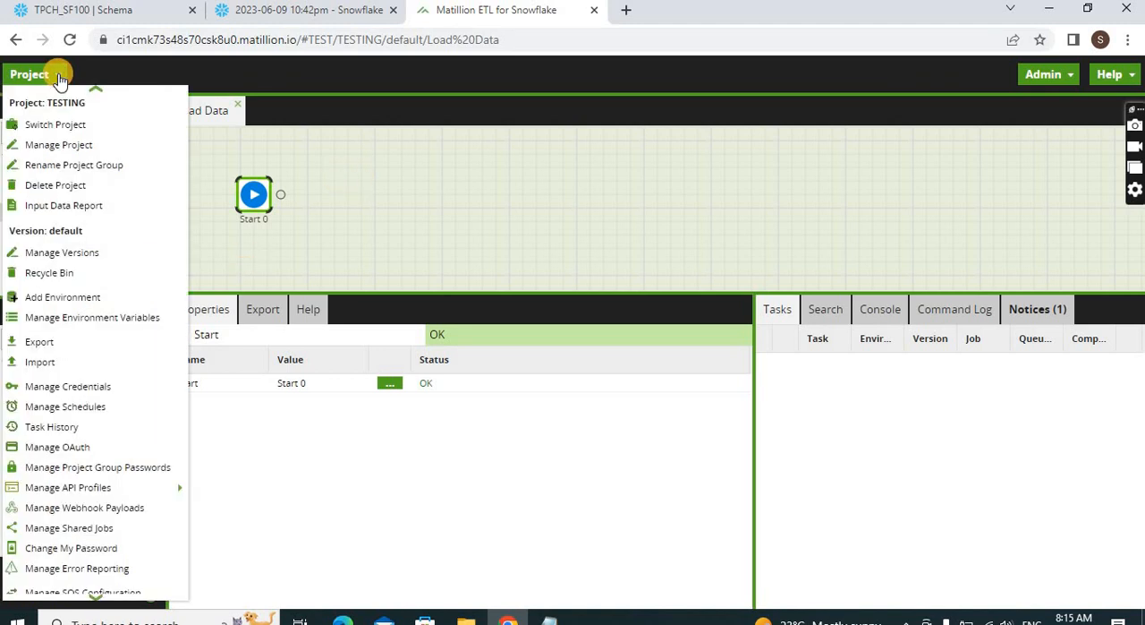
{"action": "left_click", "coordinate": [93, 323]}
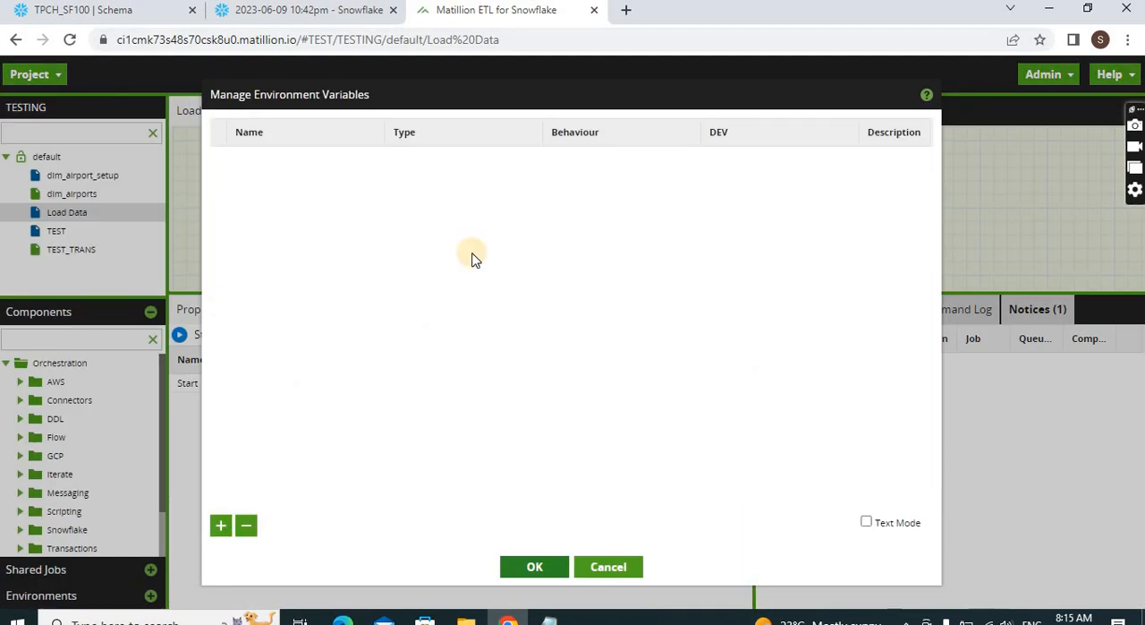
{"action": "left_click", "coordinate": [221, 524]}
{"action": "left_click", "coordinate": [294, 157]}
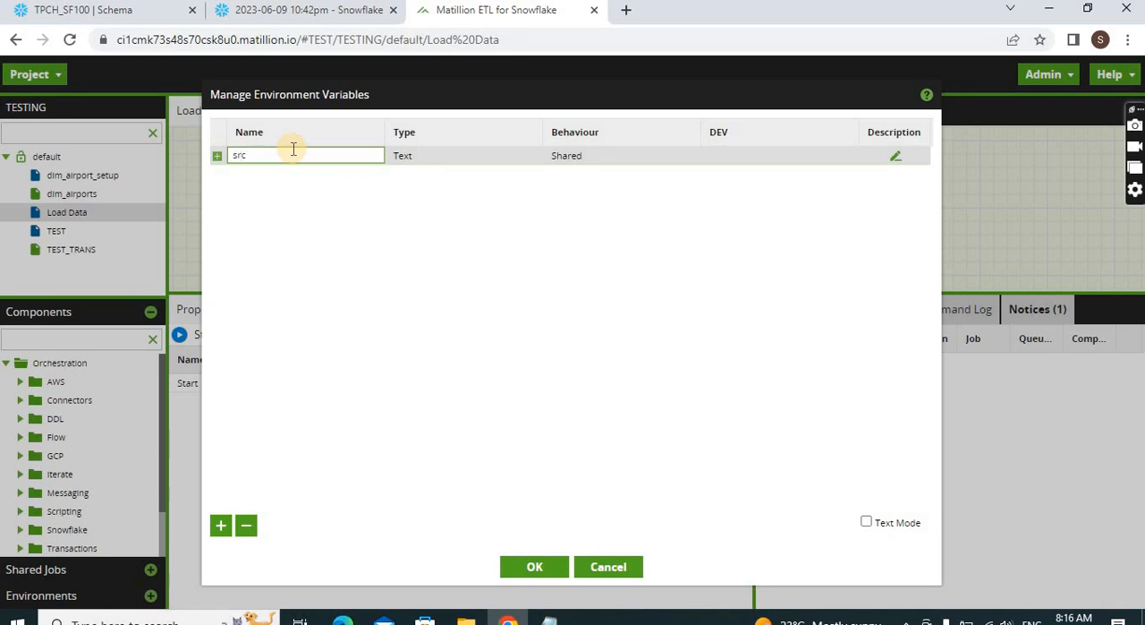
{"action": "left_click", "coordinate": [221, 526]}
{"action": "left_click", "coordinate": [284, 174]}
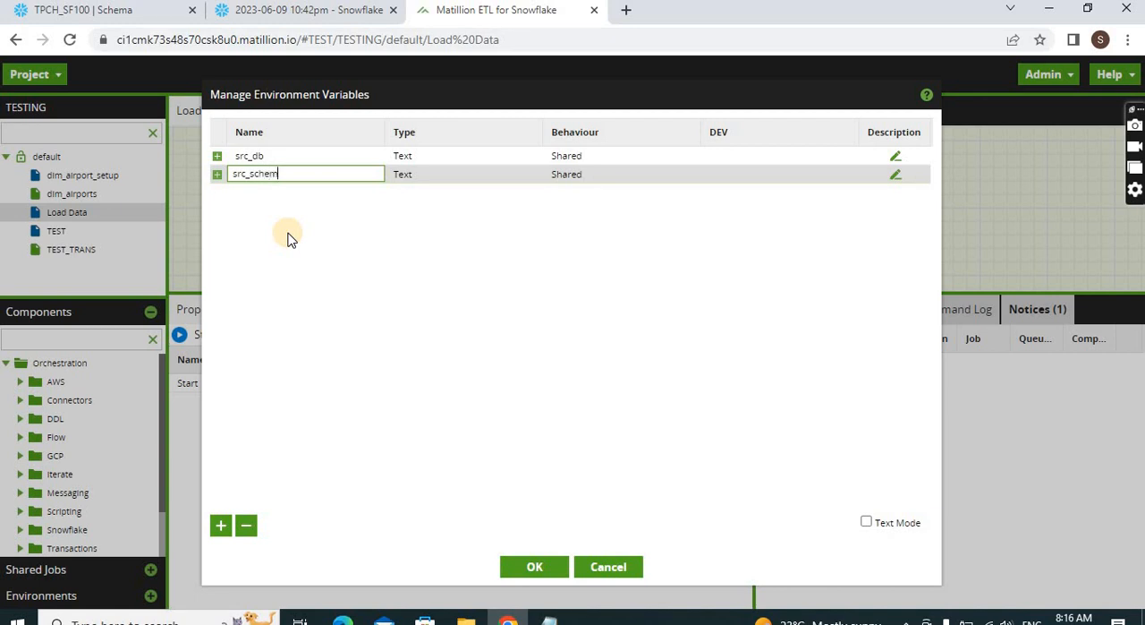
{"action": "left_click", "coordinate": [221, 526]}
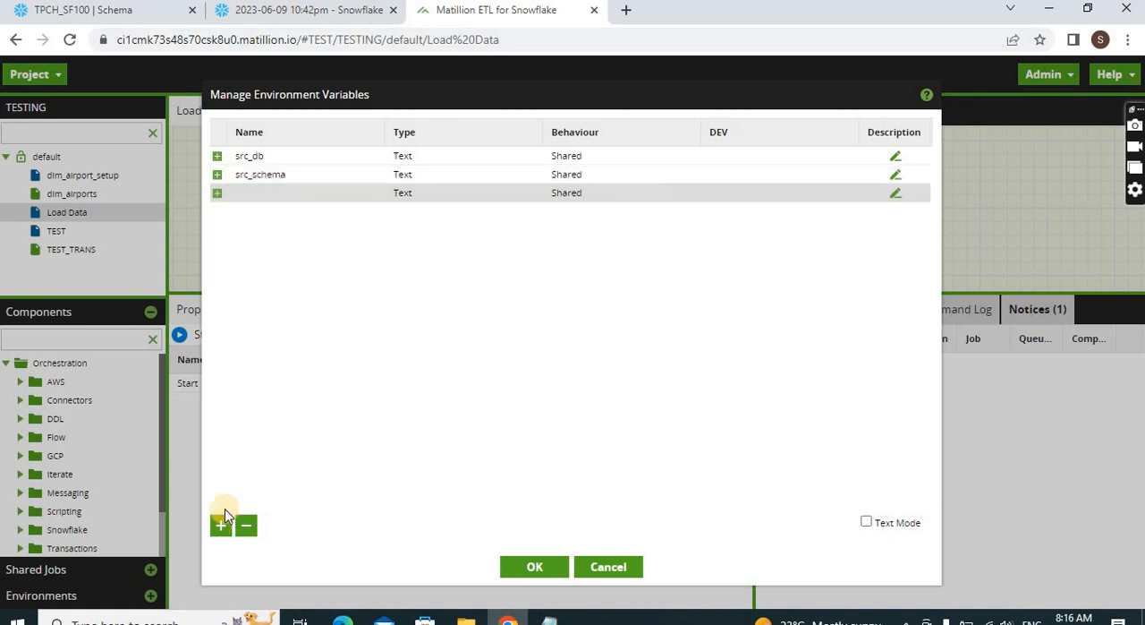
{"action": "left_click", "coordinate": [258, 193]}
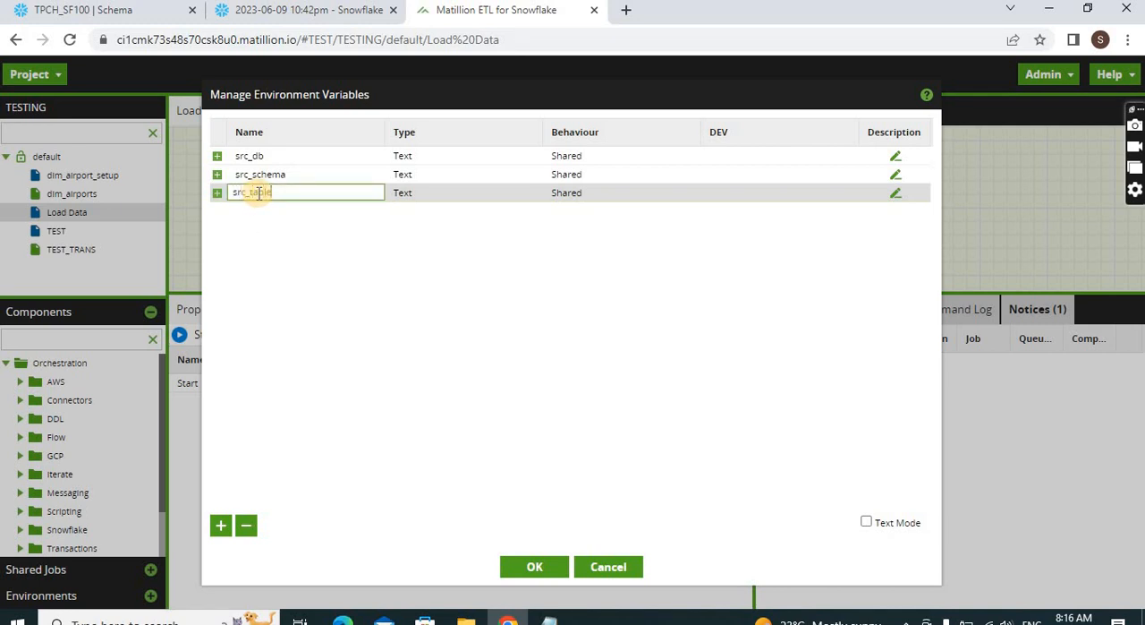
{"action": "type", "text": "src_table"}
Copy the database name SNOWFLAKE_SAMPLE_DATA from Snowflake and set it as the DEV value of src_db in Matillion
{"action": "left_click", "coordinate": [718, 154]}
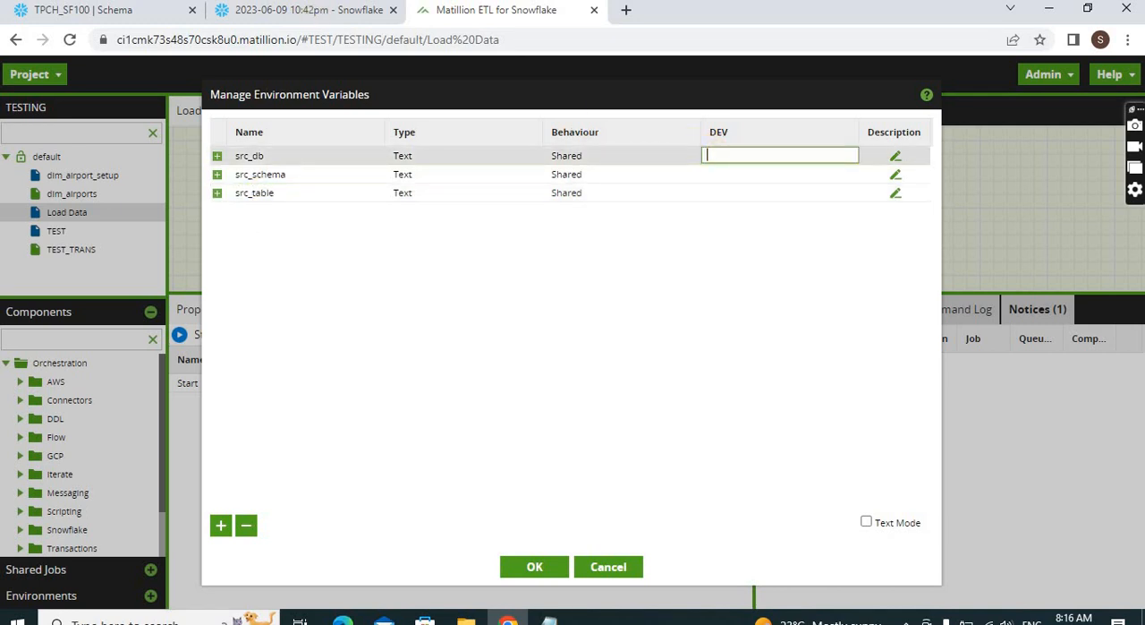
{"action": "left_click", "coordinate": [148, 10]}
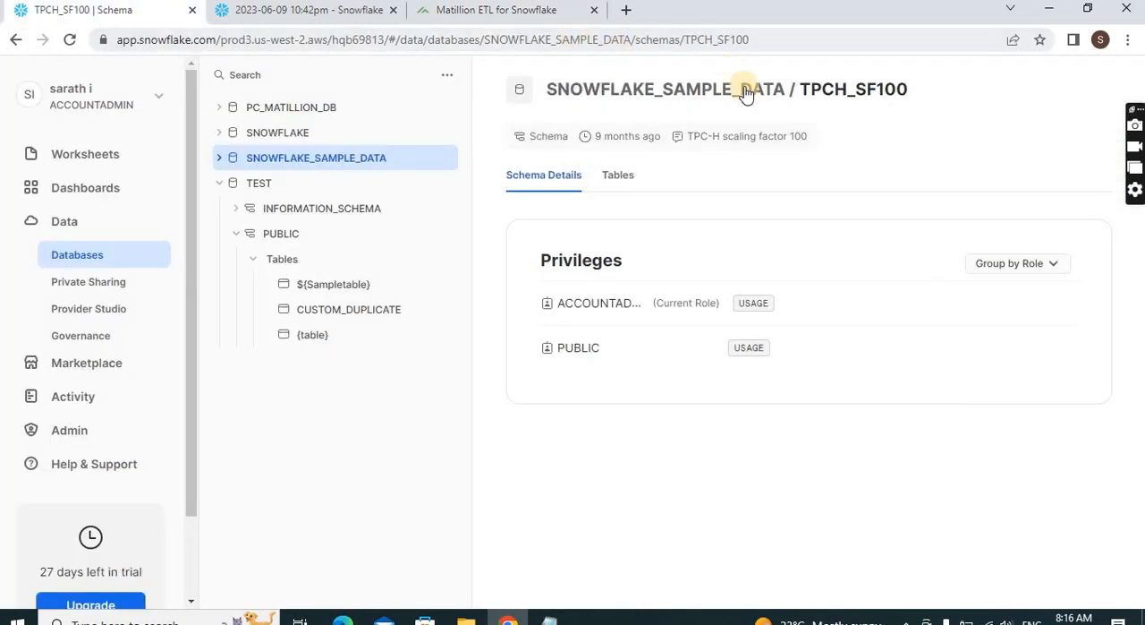
{"action": "left_click_drag", "start_coordinate": [786, 86], "coordinate": [549, 93]}
{"action": "key", "text": "ctrl+c"}
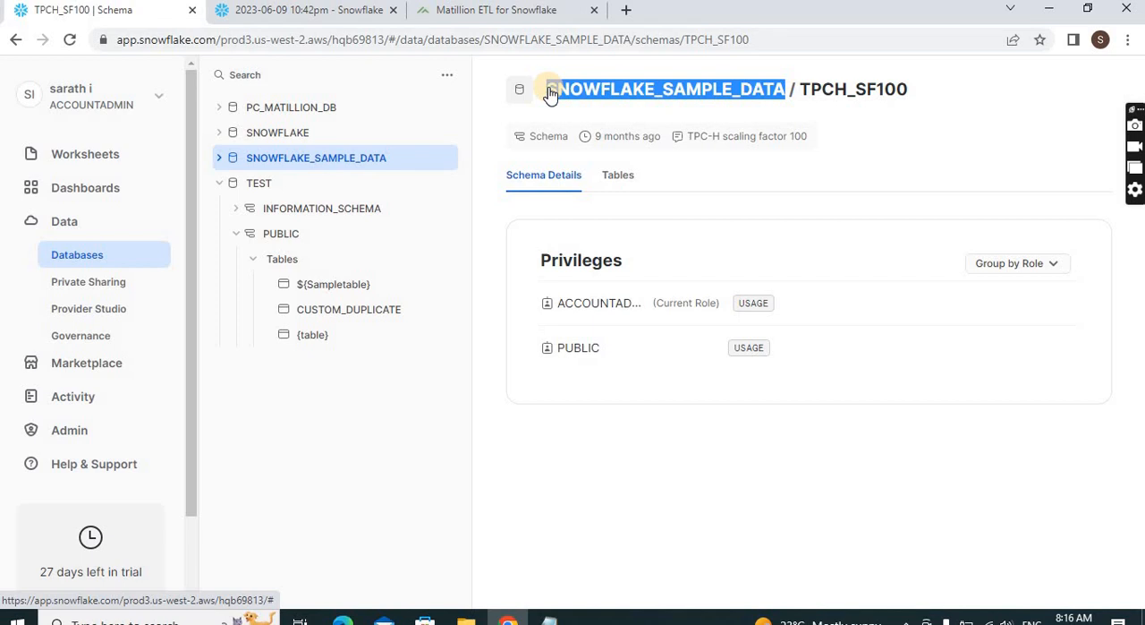
{"action": "left_click", "coordinate": [510, 13]}
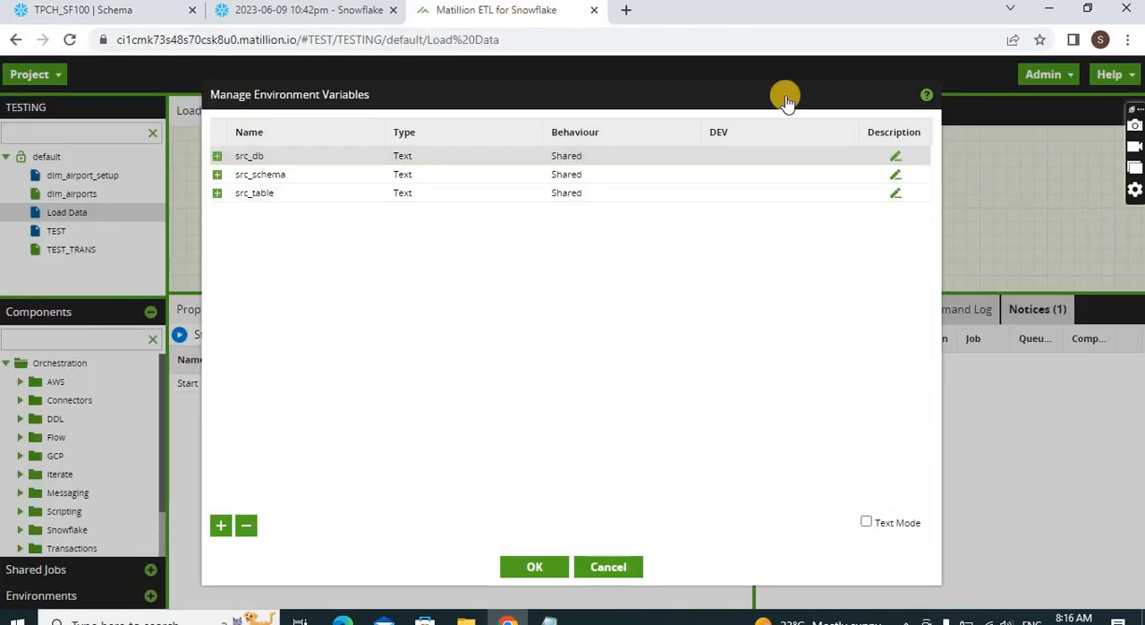
{"action": "left_click", "coordinate": [801, 156]}
{"action": "key", "text": "ctrl+v"}
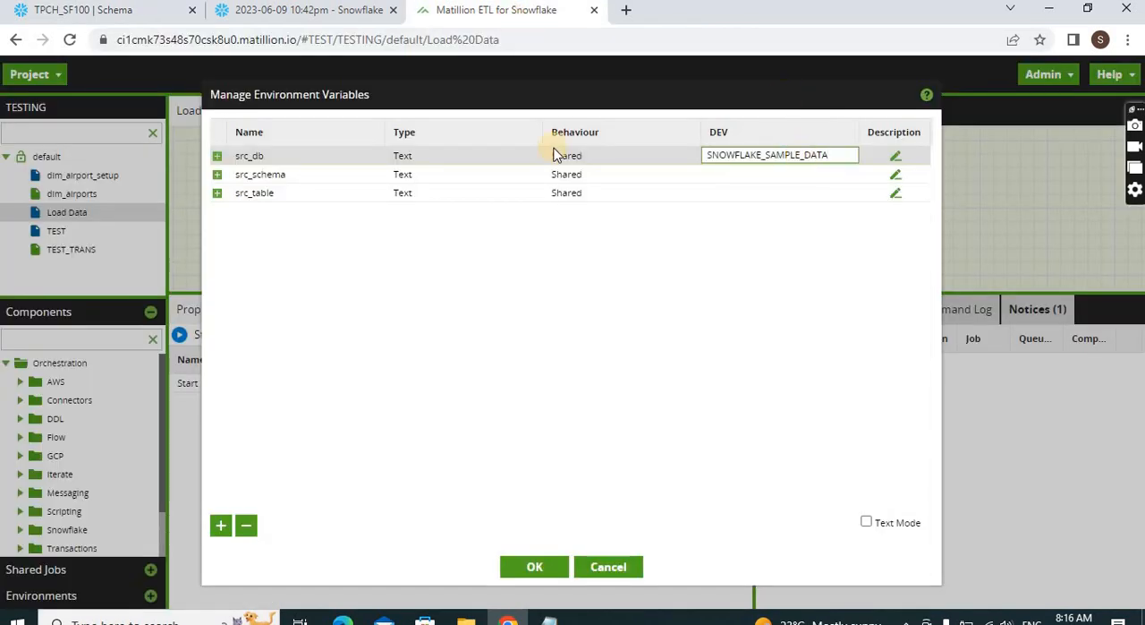
Set the DEV value of src_schema to TPCH_SF100, copied from Snowflake, and that of src_table to REGION
{"action": "left_click", "coordinate": [108, 10]}
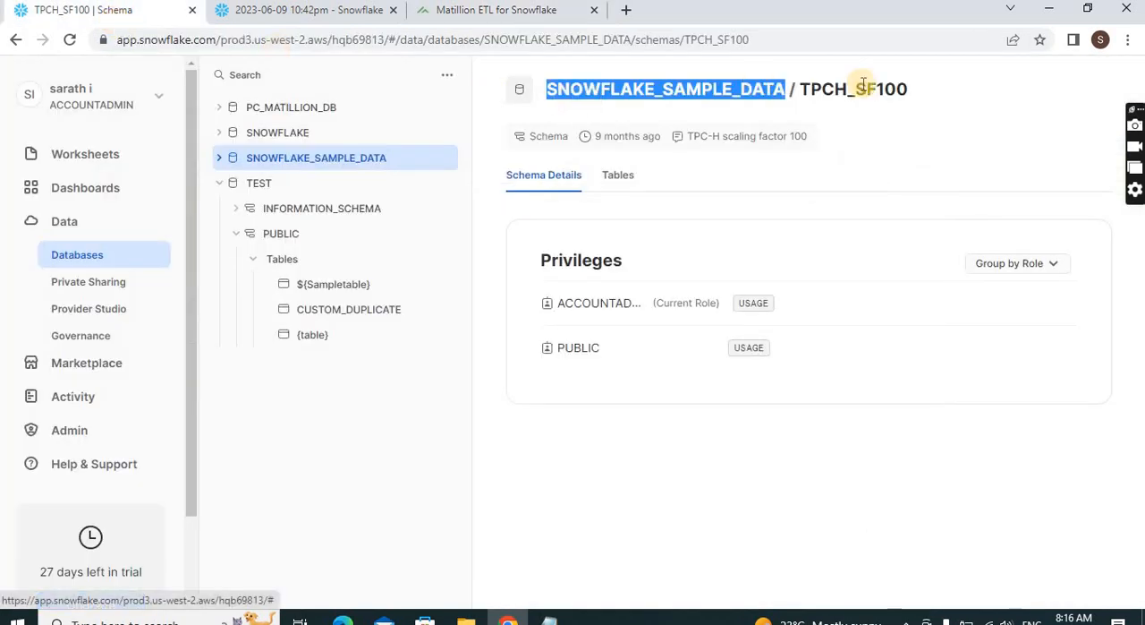
{"action": "left_click_drag", "start_coordinate": [913, 89], "coordinate": [806, 88]}
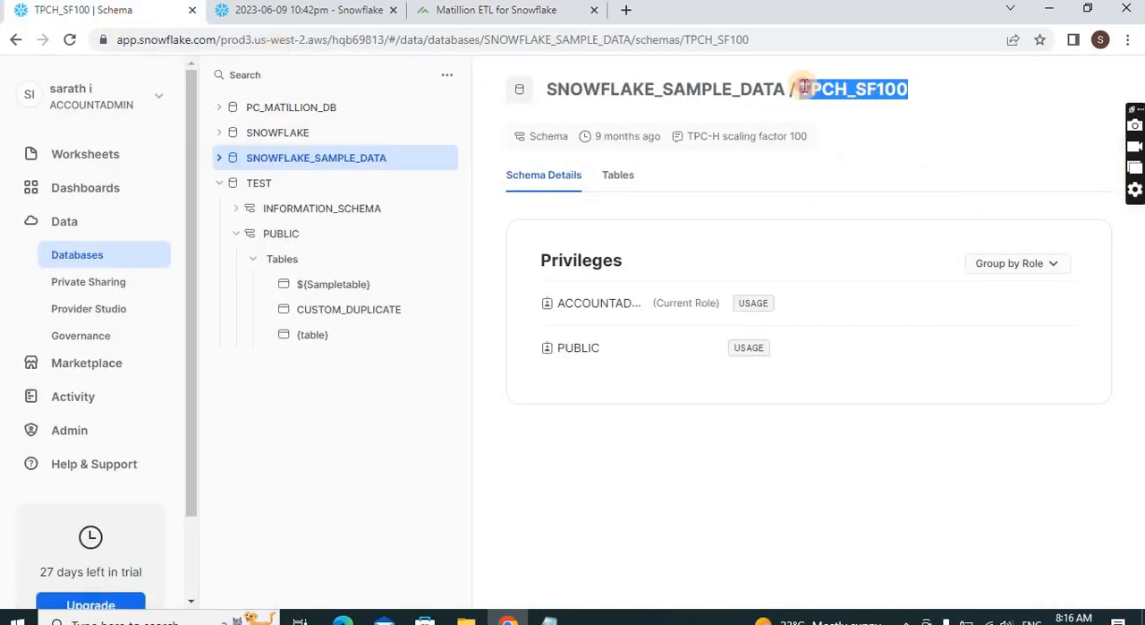
{"action": "left_click", "coordinate": [529, 12]}
{"action": "double_click", "coordinate": [768, 173]}
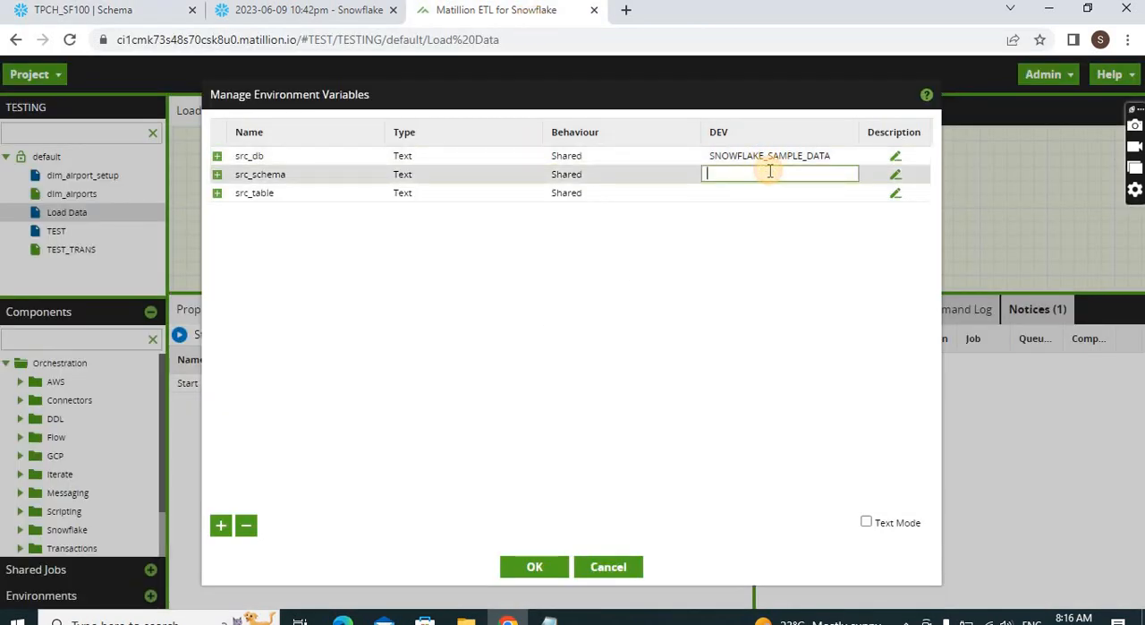
{"action": "double_click", "coordinate": [725, 192]}
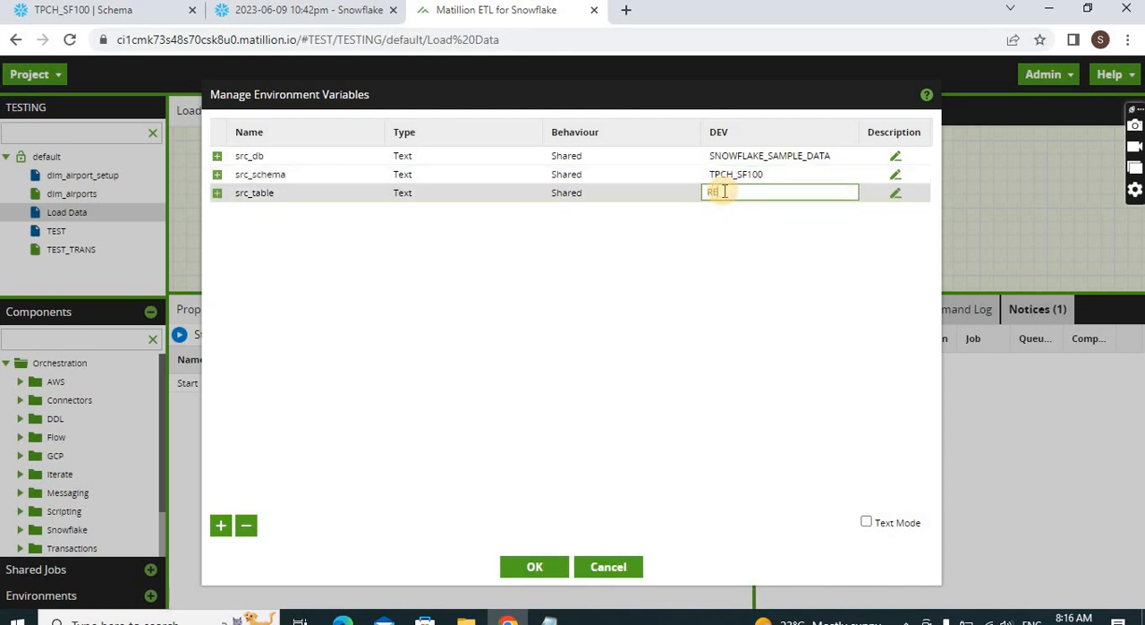
{"action": "left_click", "coordinate": [596, 266]}
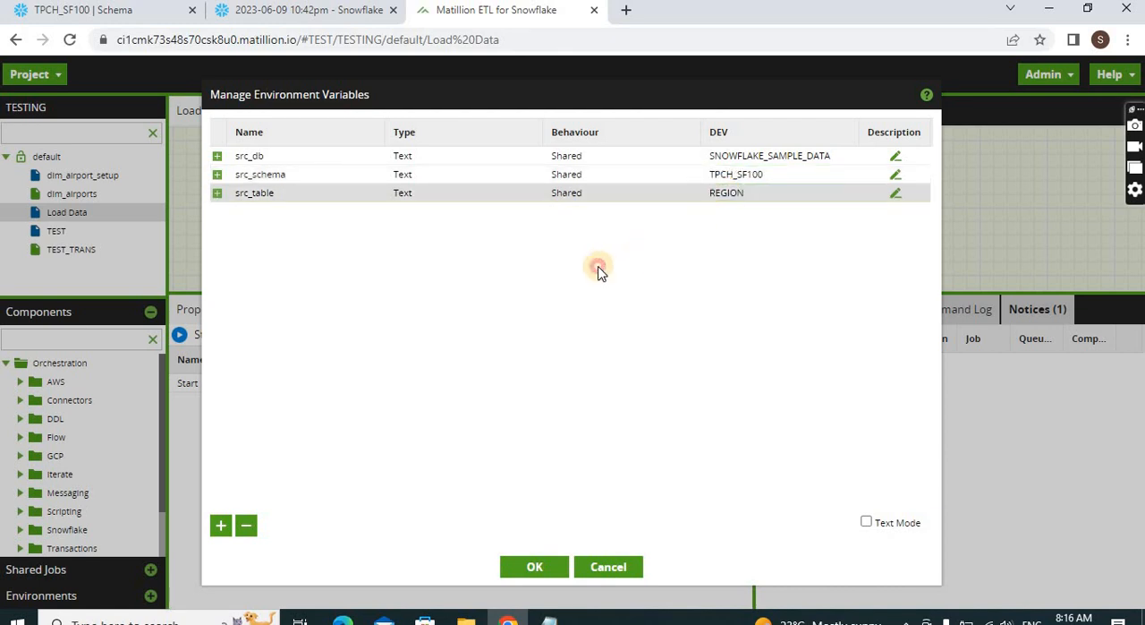
Switch to Snowflake and examine the source tables in the TPCH_SF100 schema and the contents of the TEST database
{"action": "left_click", "coordinate": [162, 22]}
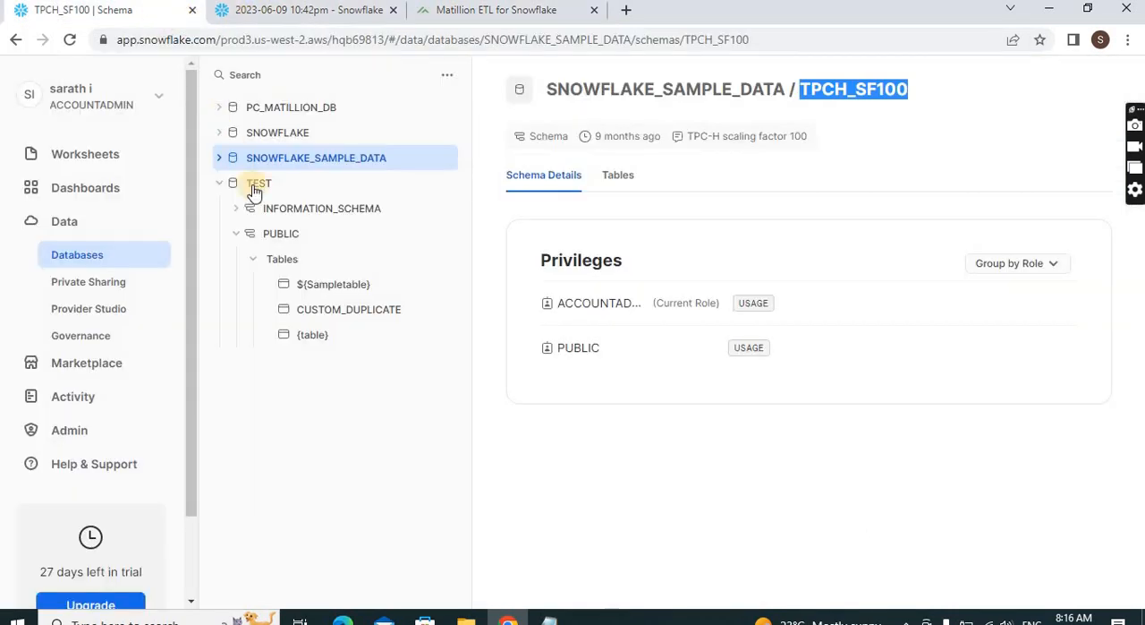
{"action": "left_click", "coordinate": [221, 161]}
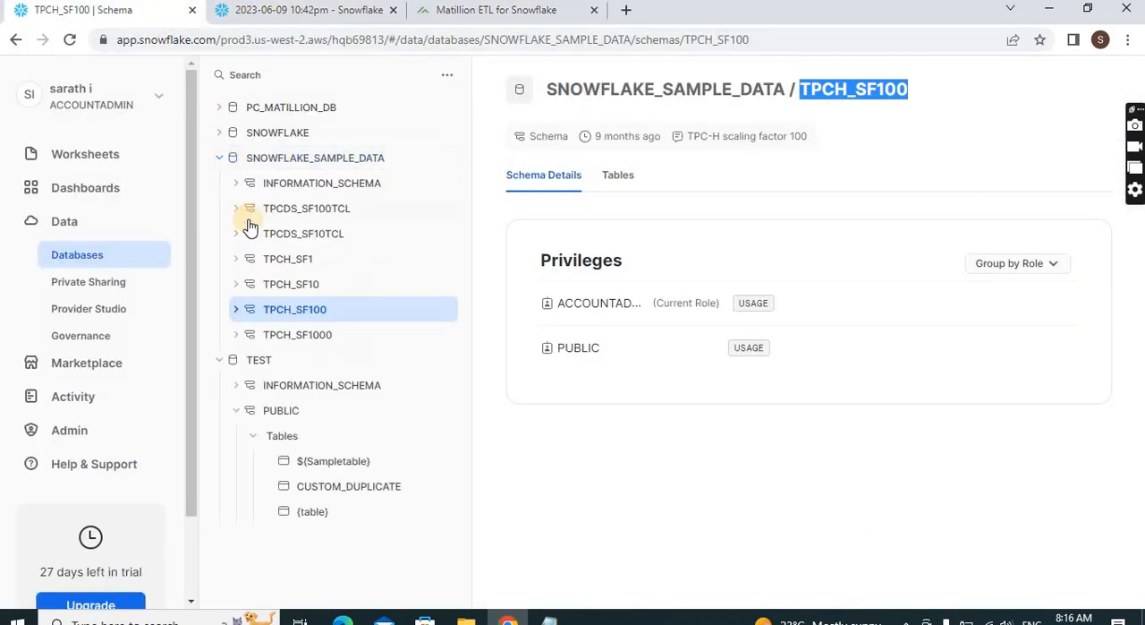
{"action": "left_click", "coordinate": [236, 314]}
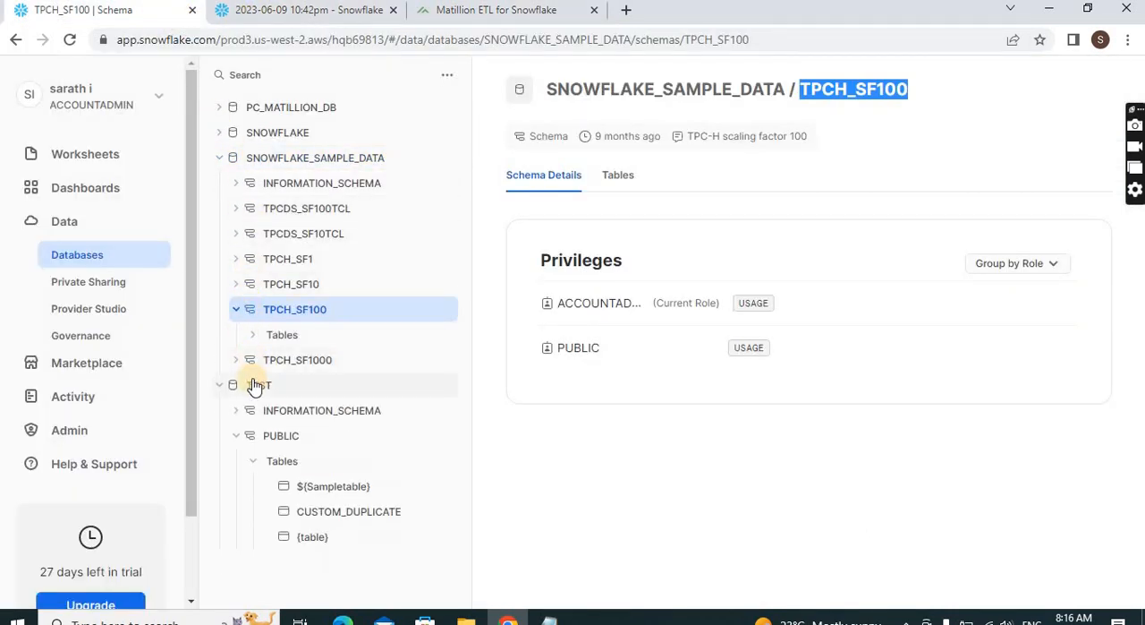
{"action": "left_click", "coordinate": [252, 334]}
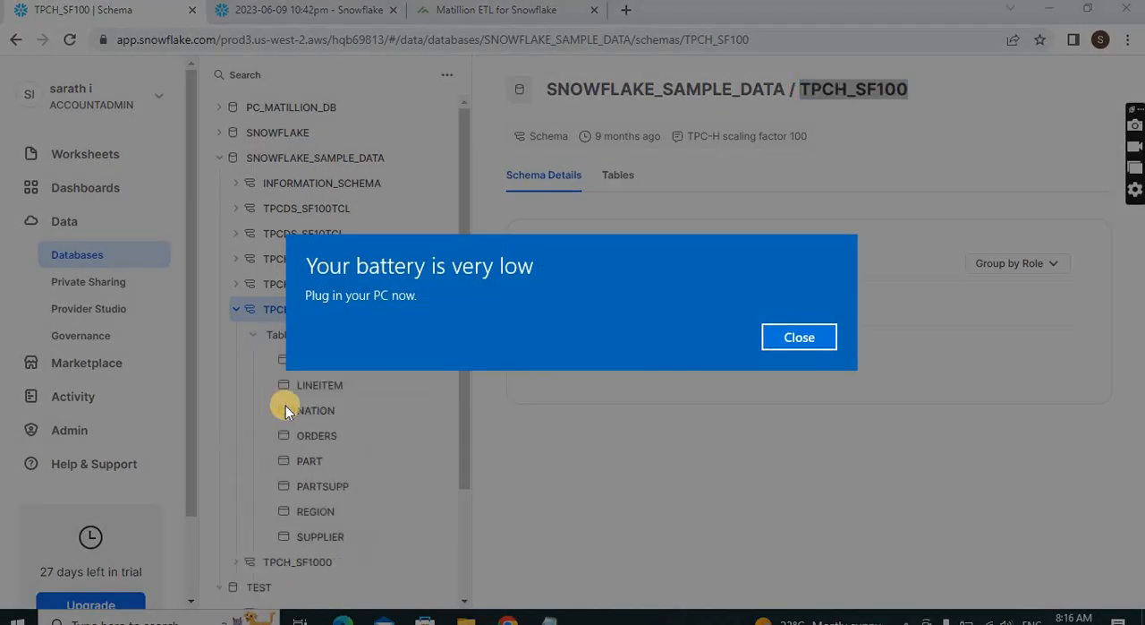
{"action": "left_click", "coordinate": [761, 342]}
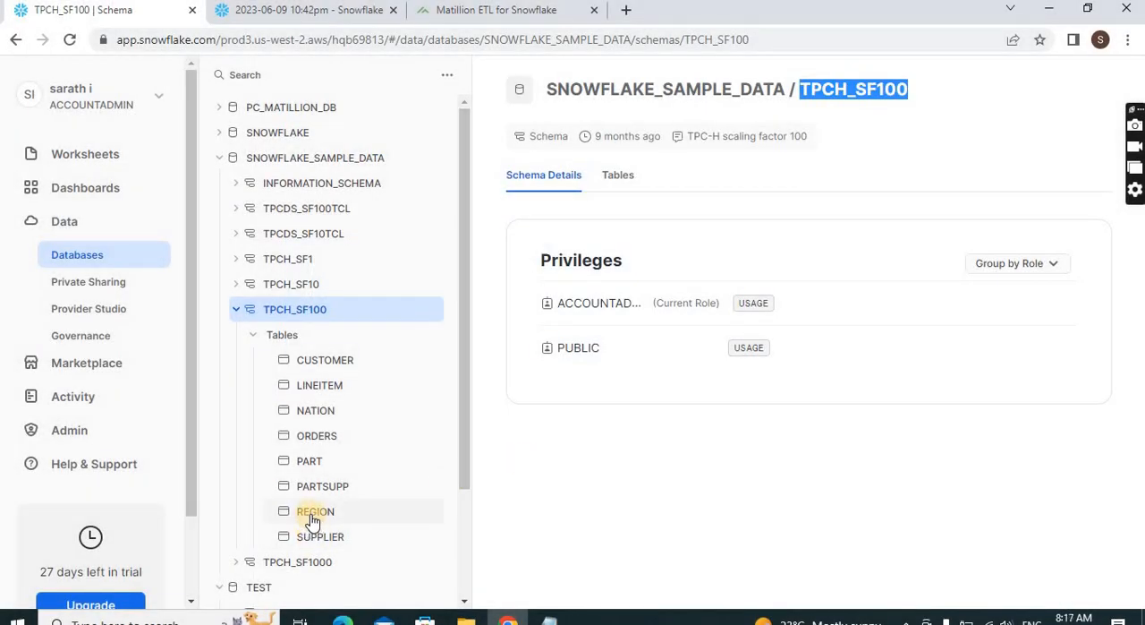
{"action": "left_click", "coordinate": [237, 310]}
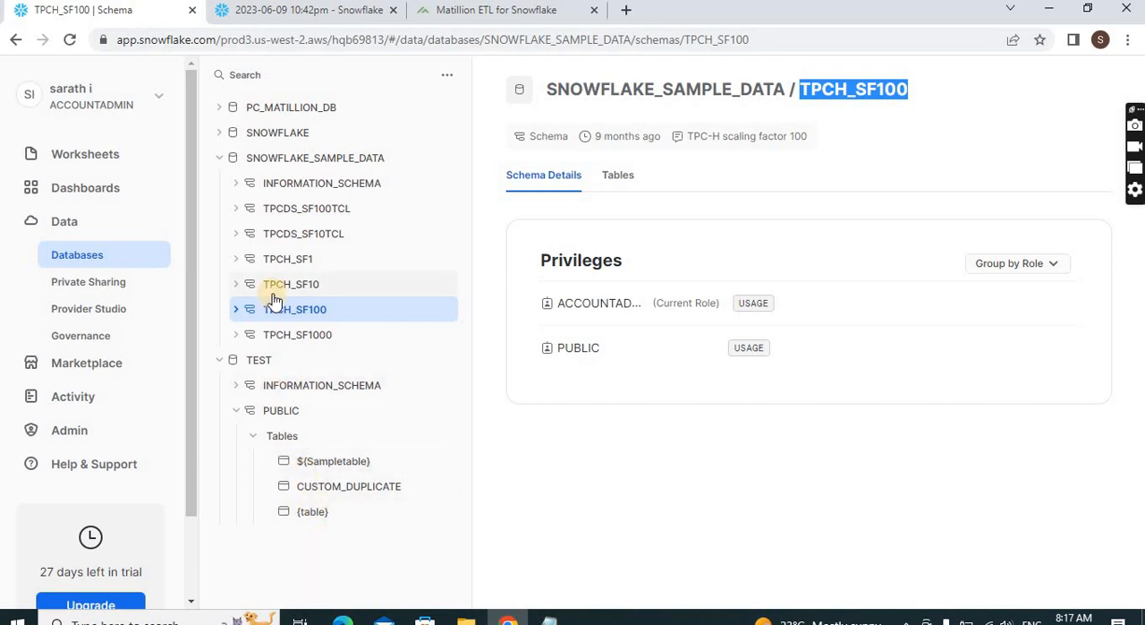
{"action": "left_click", "coordinate": [237, 308]}
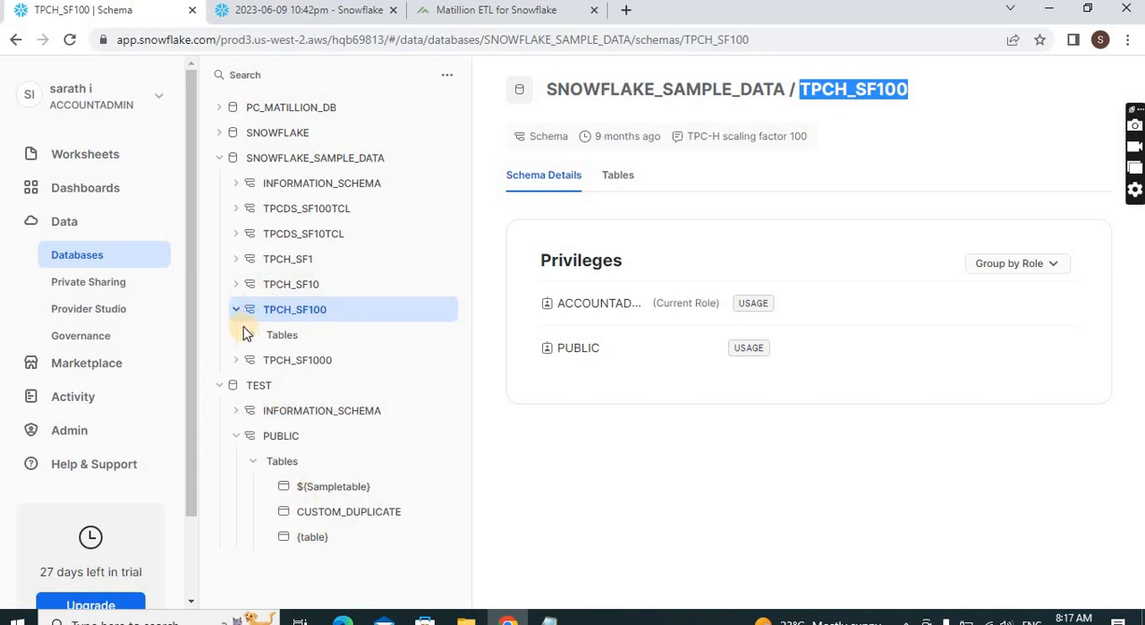
{"action": "left_click", "coordinate": [235, 310]}
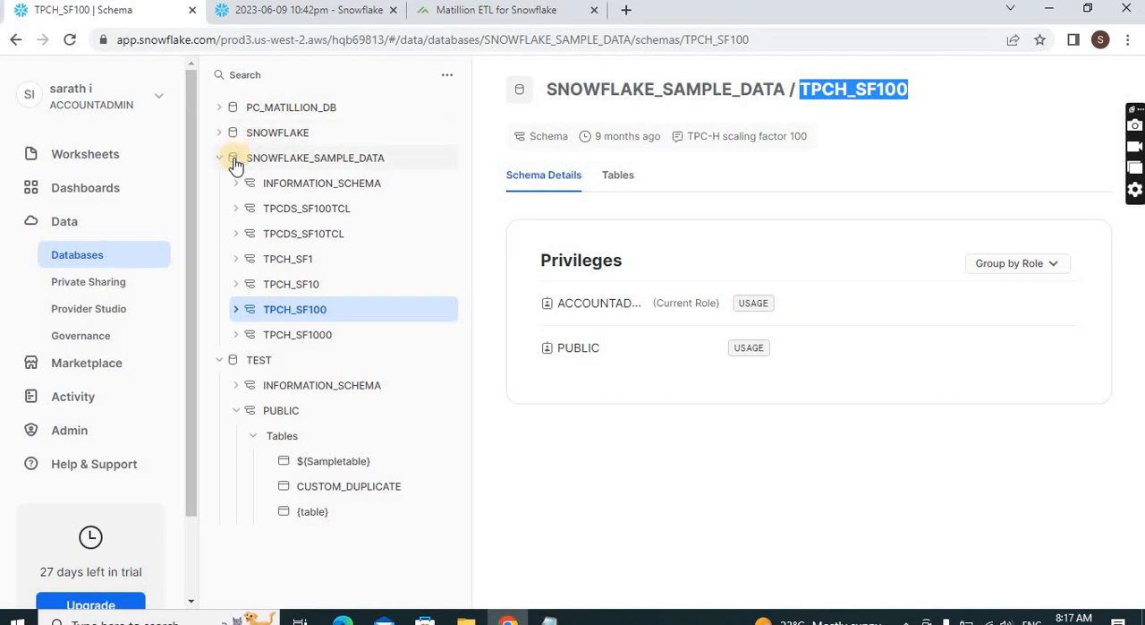
{"action": "left_click", "coordinate": [244, 359]}
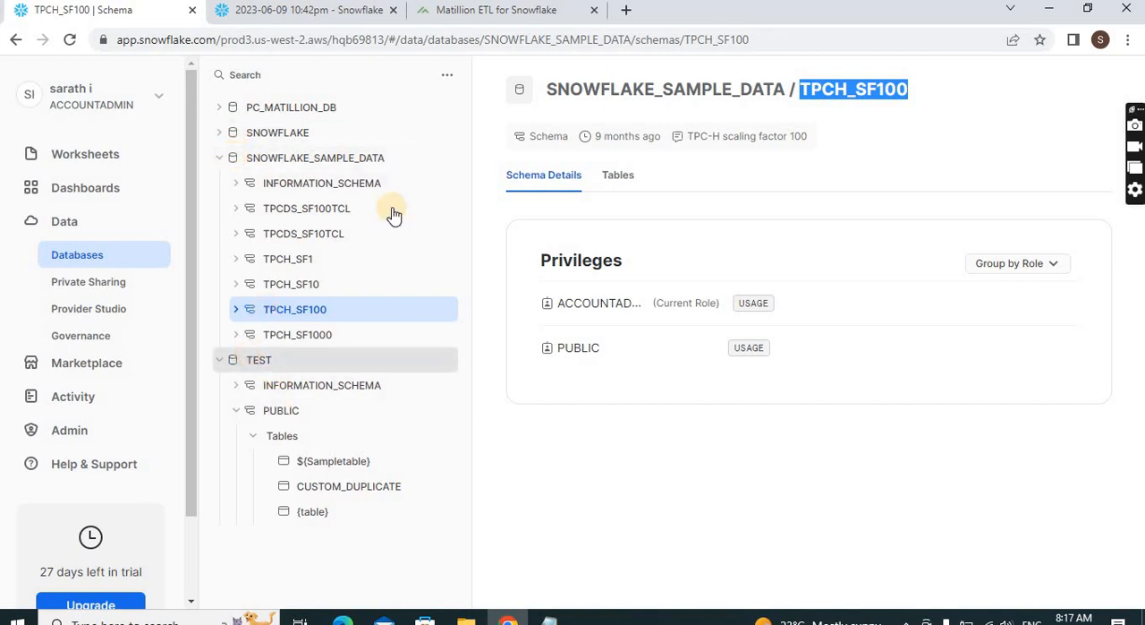
Collapse the SNOWFLAKE_SAMPLE_DATA database in Snowflake, and switch back to Matillion to save the three environment variables
{"action": "left_click", "coordinate": [448, 74]}
{"action": "left_click", "coordinate": [416, 118]}
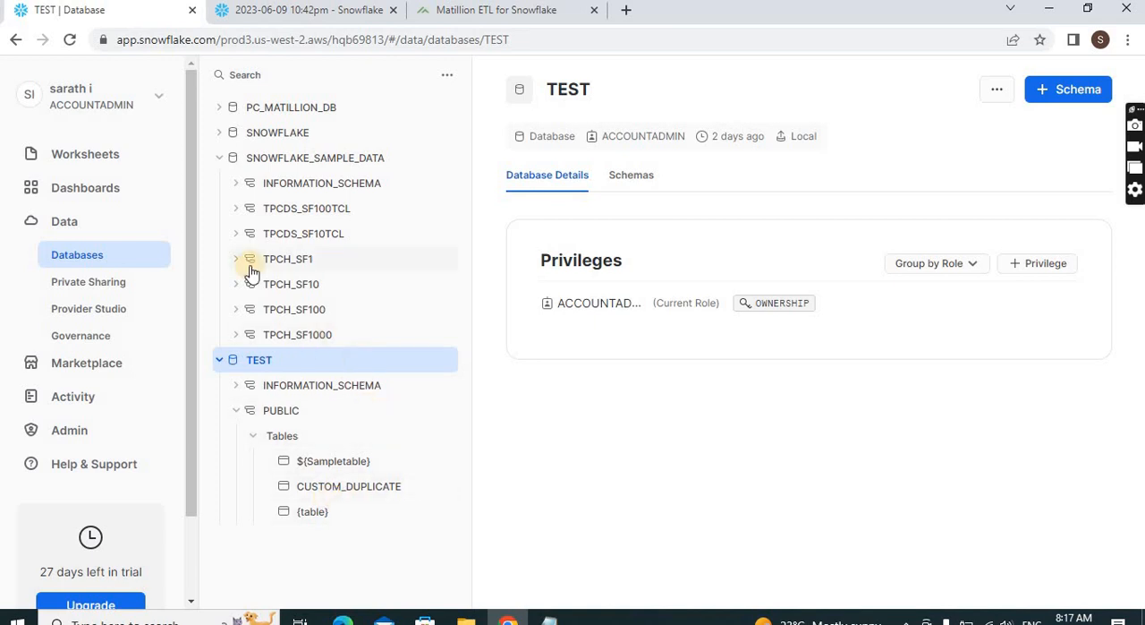
{"action": "left_click", "coordinate": [219, 157]}
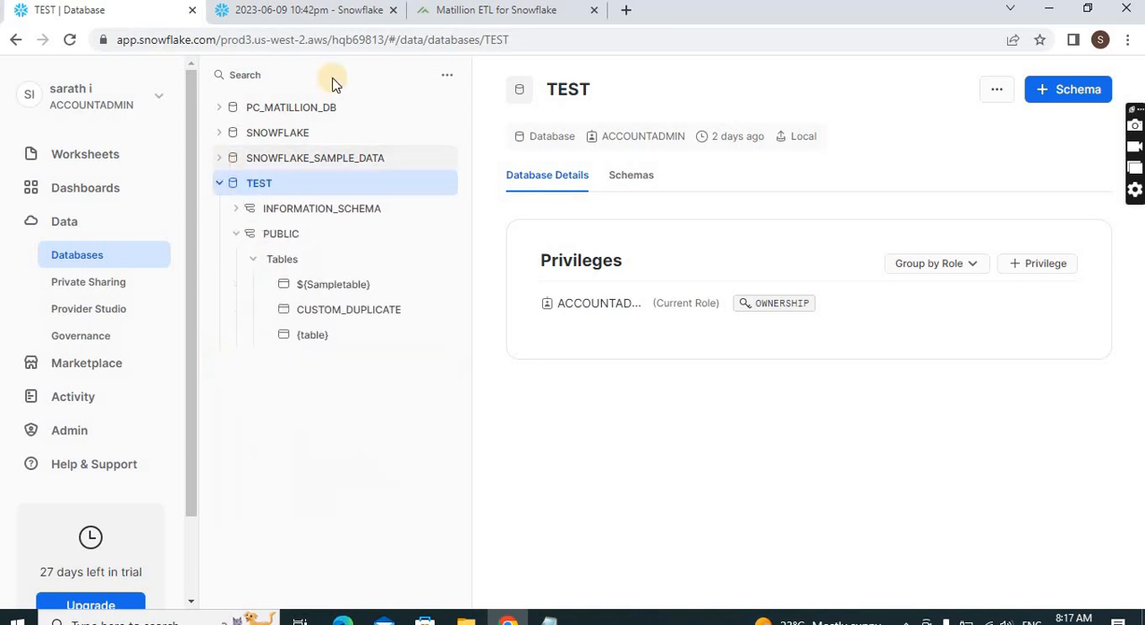
{"action": "left_click", "coordinate": [452, 16]}
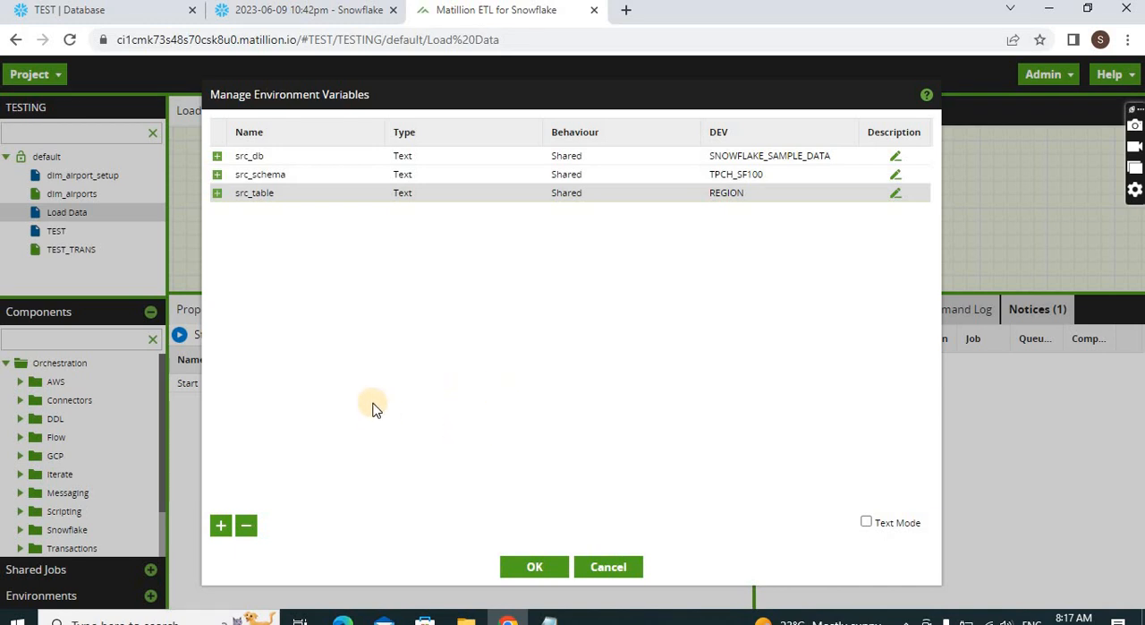
{"action": "left_click", "coordinate": [533, 566]}
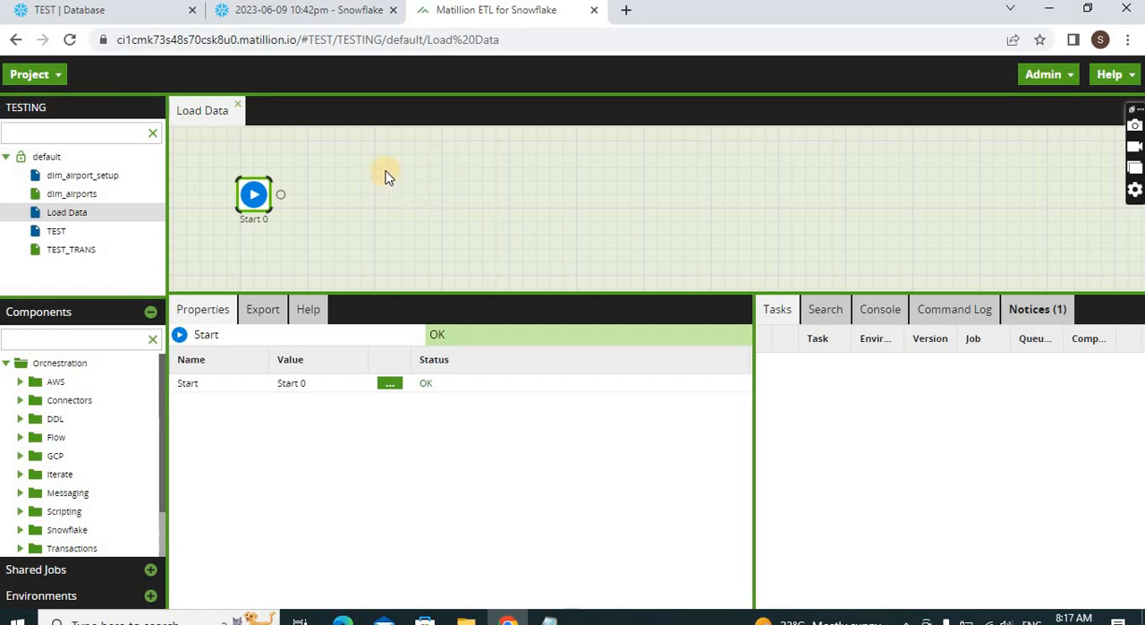
Add a Text job variable named username with the value TomHanks to the Load Data job
{"action": "right_click", "coordinate": [394, 170]}
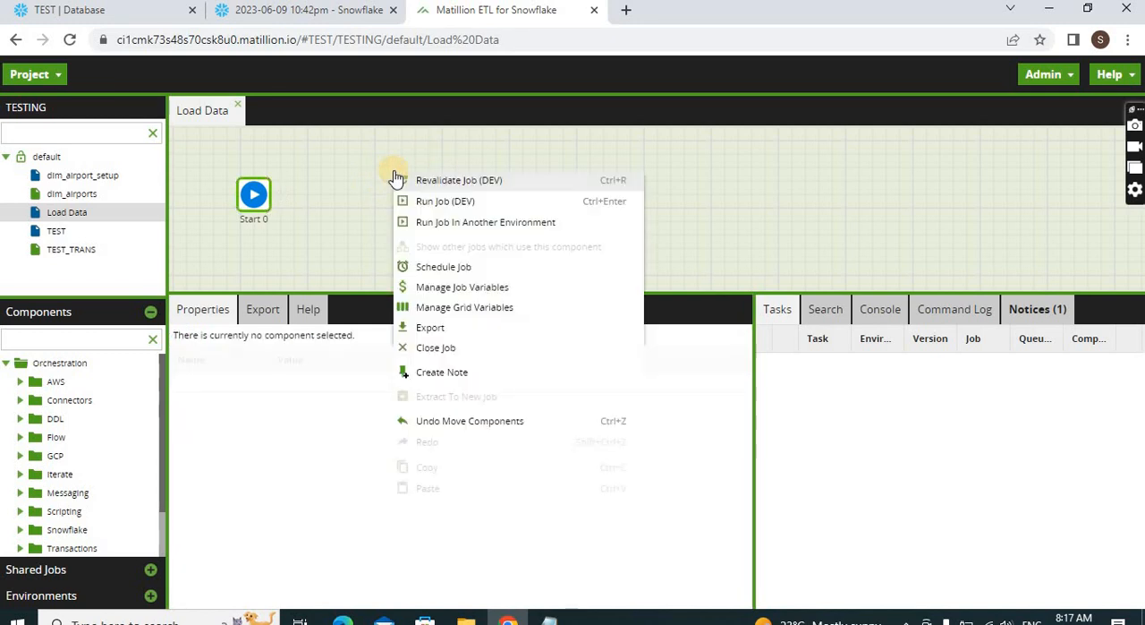
{"action": "left_click", "coordinate": [454, 287]}
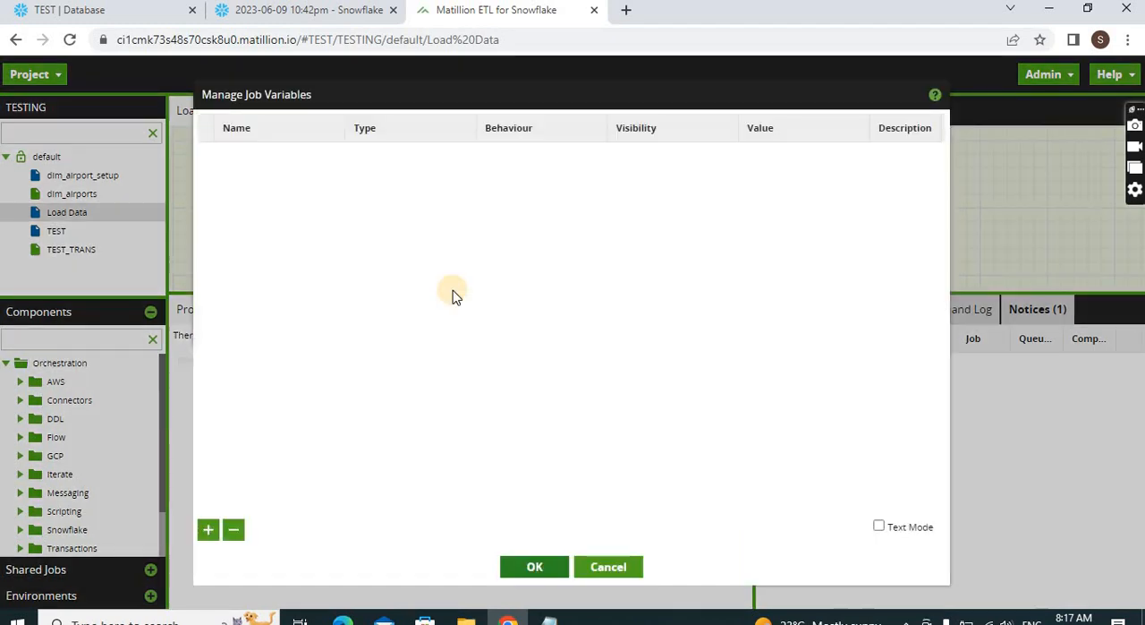
{"action": "left_click", "coordinate": [210, 530]}
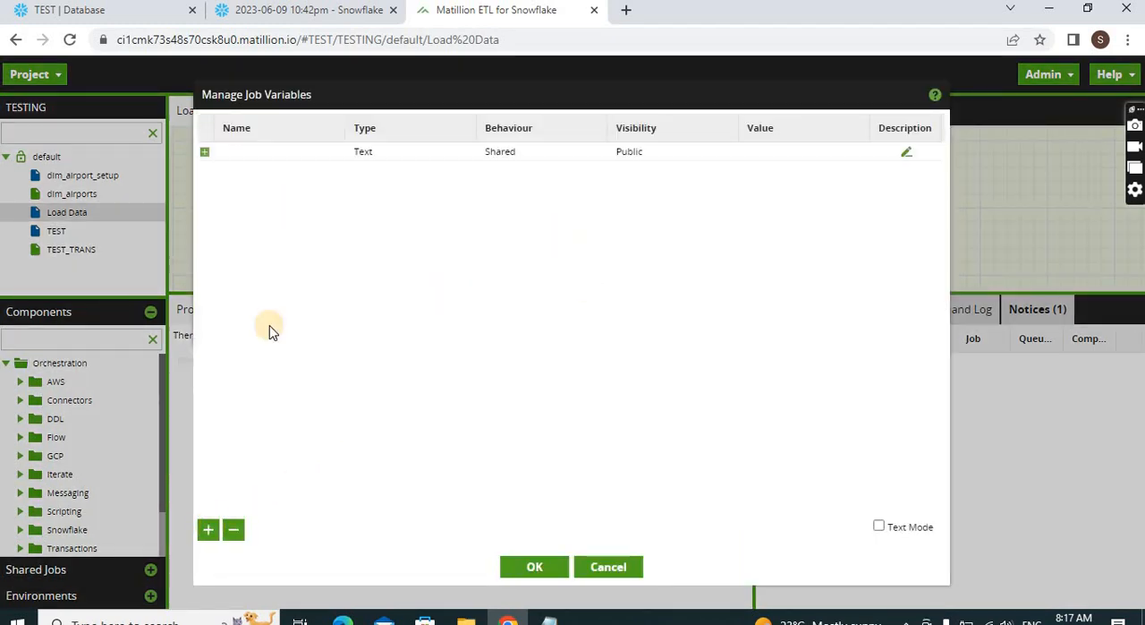
{"action": "left_click", "coordinate": [295, 152]}
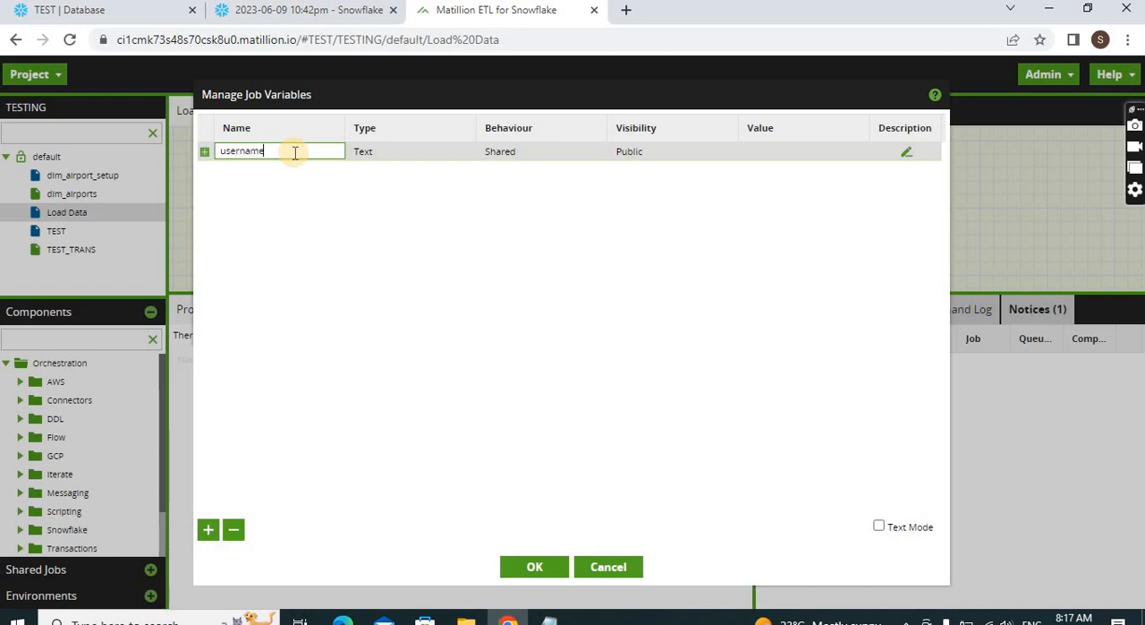
{"action": "left_click", "coordinate": [776, 152]}
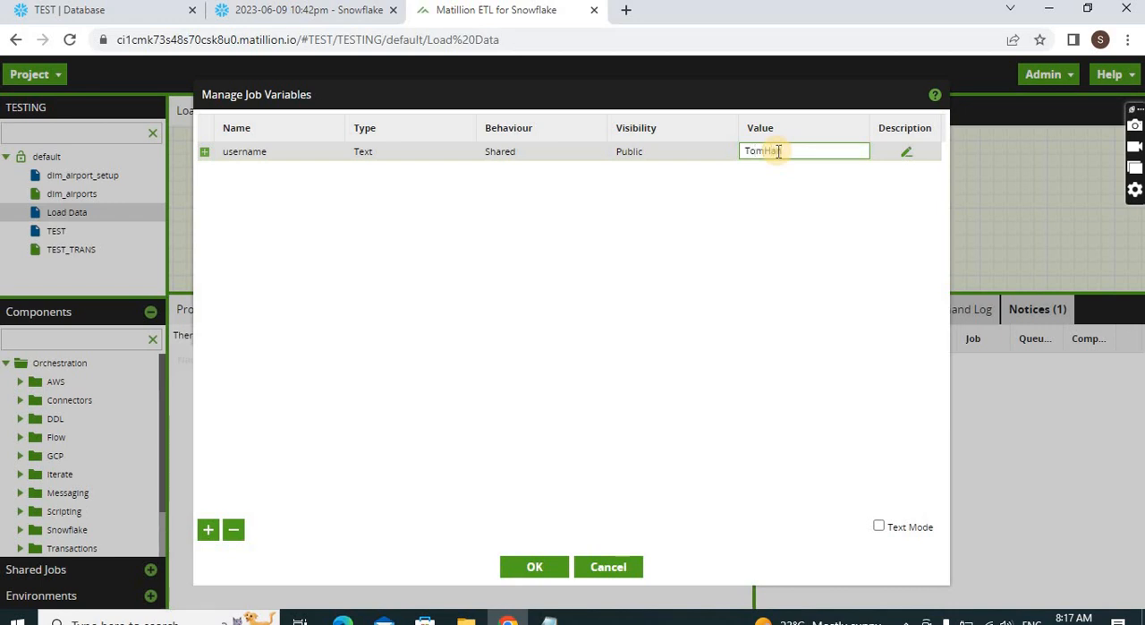
{"action": "type", "text": "TomHanks"}
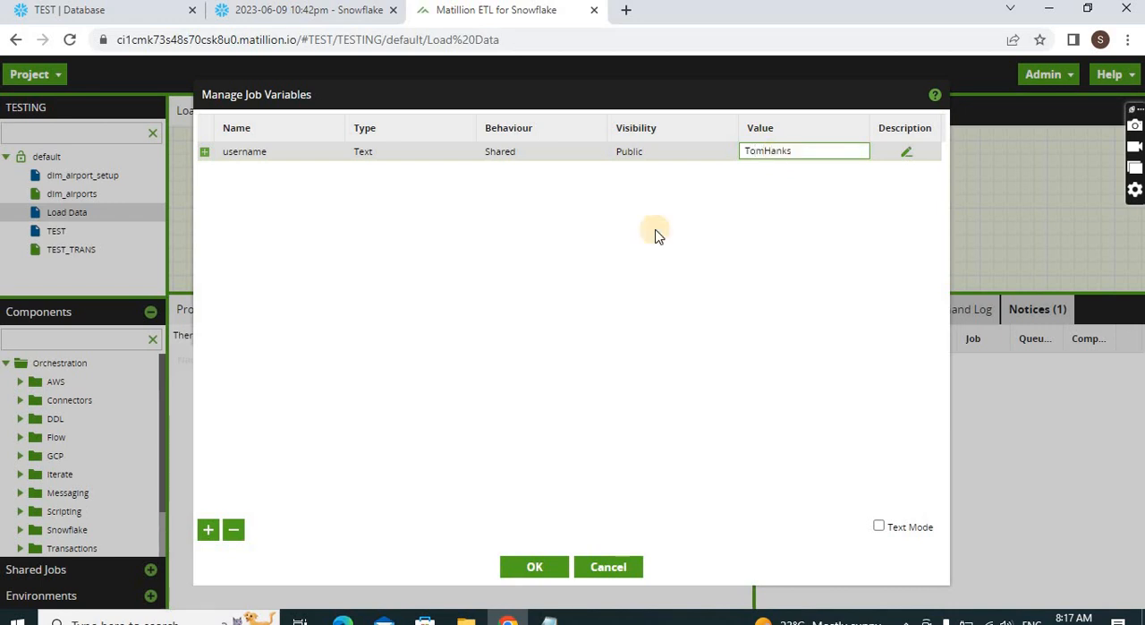
Add a second Text job variable named table with the value REGION and save the job variables
{"action": "left_click", "coordinate": [205, 530]}
{"action": "left_click", "coordinate": [239, 173]}
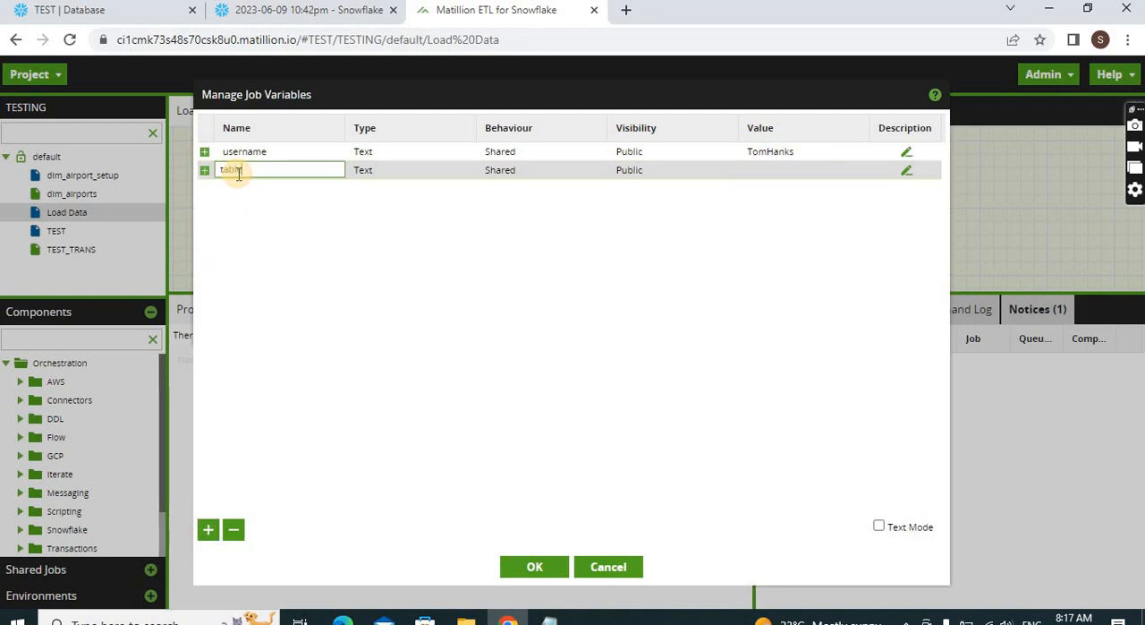
{"action": "type", "text": "table"}
{"action": "left_click", "coordinate": [793, 173]}
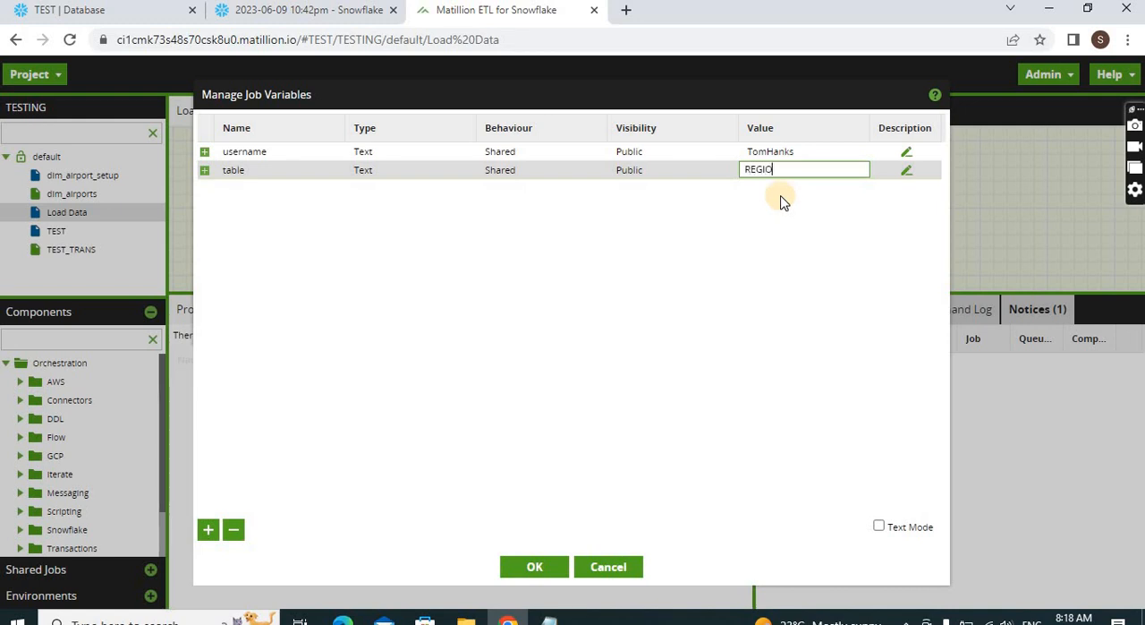
{"action": "left_click", "coordinate": [695, 257]}
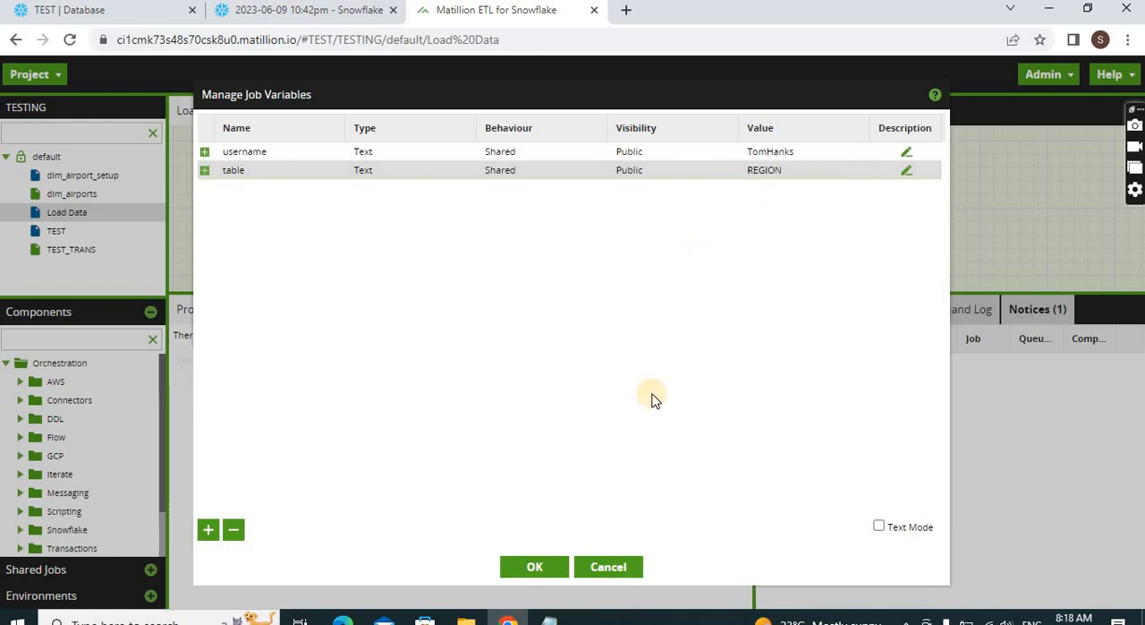
{"action": "left_click", "coordinate": [546, 565]}
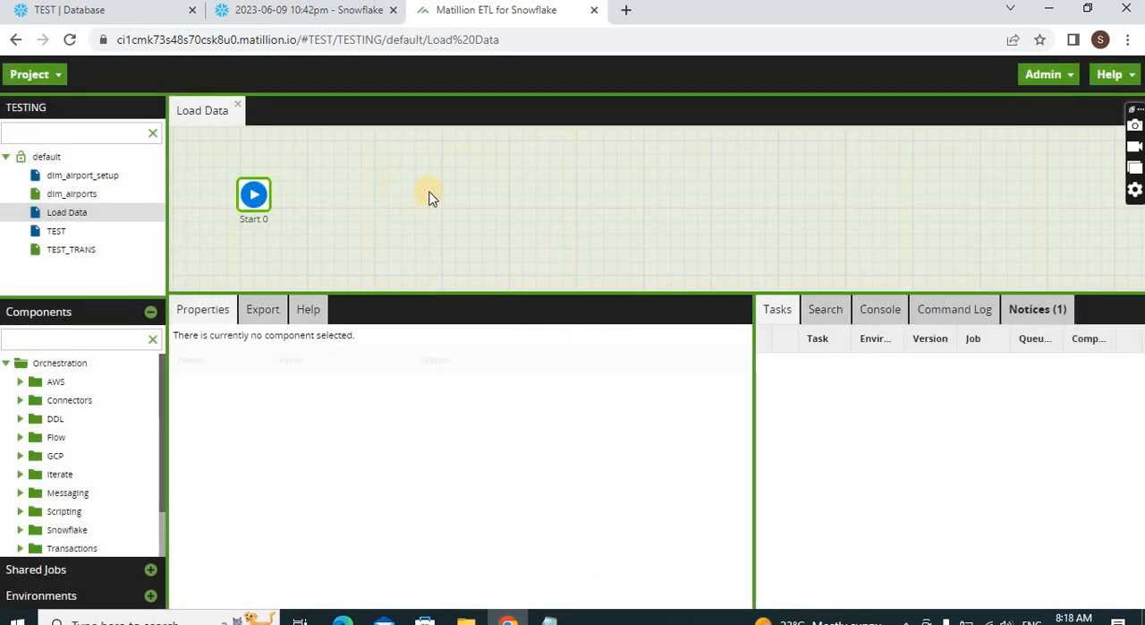
Start a new grid variable for the Load Data job and name it Grid_table
{"action": "right_click", "coordinate": [413, 161]}
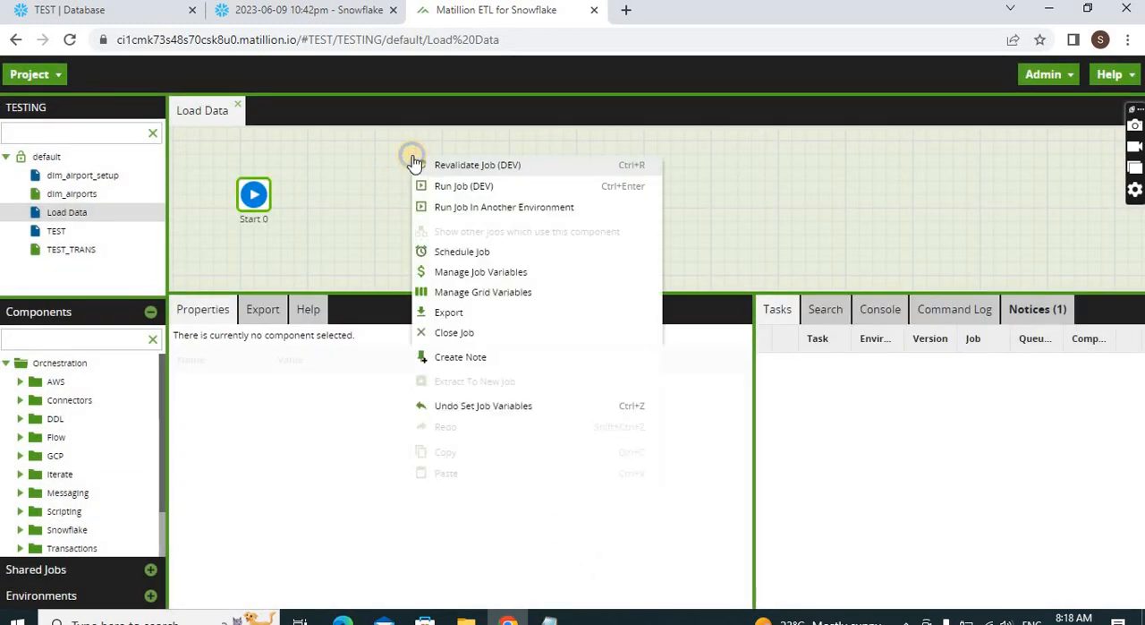
{"action": "left_click", "coordinate": [464, 293]}
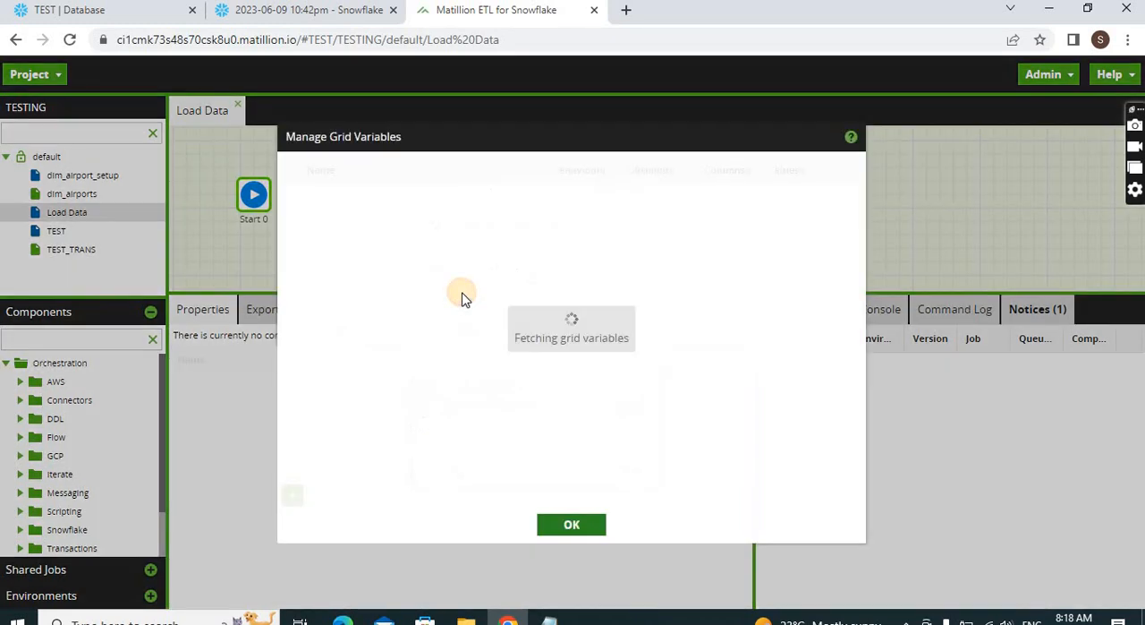
{"action": "left_click", "coordinate": [293, 494]}
{"action": "left_click", "coordinate": [457, 152]}
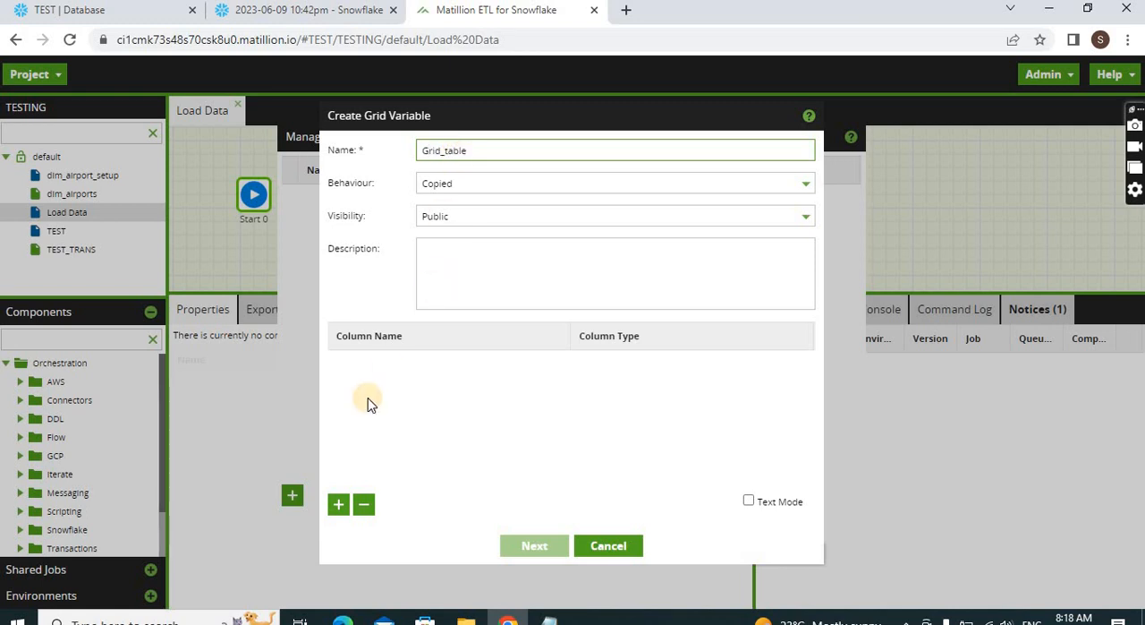
Define one Text column named tablename for Grid_table and proceed to its default values
{"action": "left_click", "coordinate": [337, 506]}
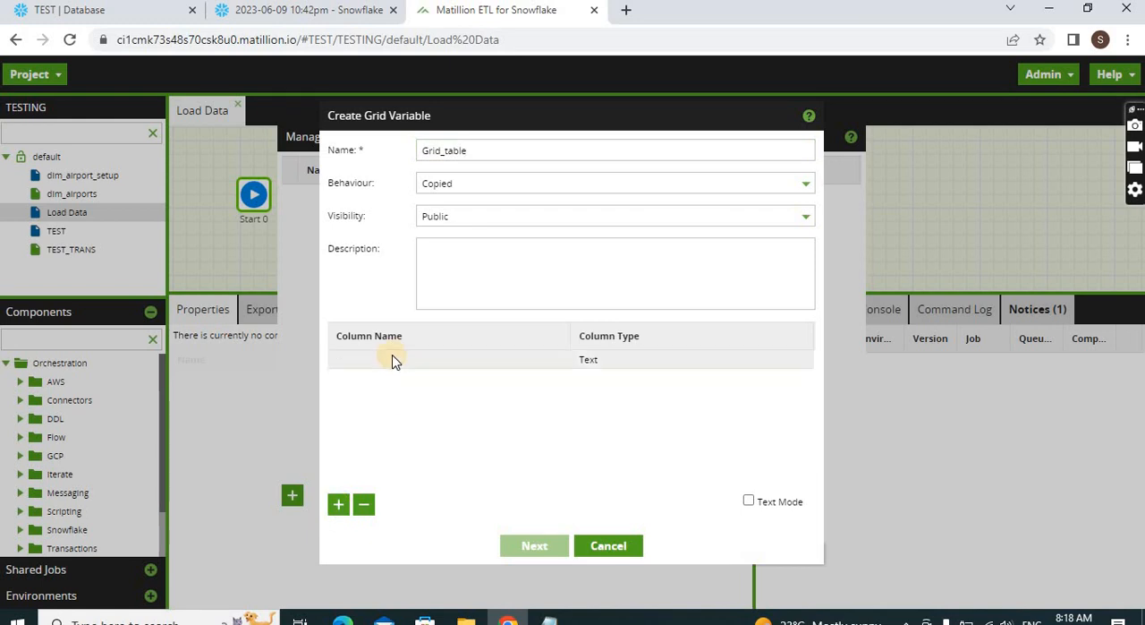
{"action": "left_click", "coordinate": [374, 362]}
{"action": "left_click", "coordinate": [374, 359]}
{"action": "type", "text": "t"}
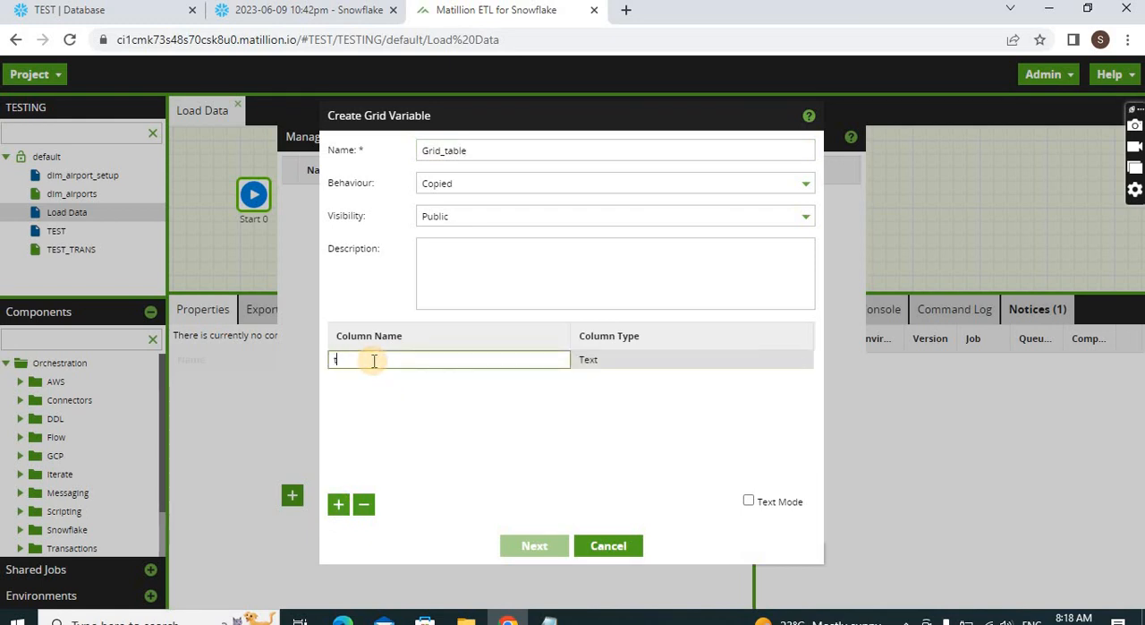
{"action": "type", "text": "ablename"}
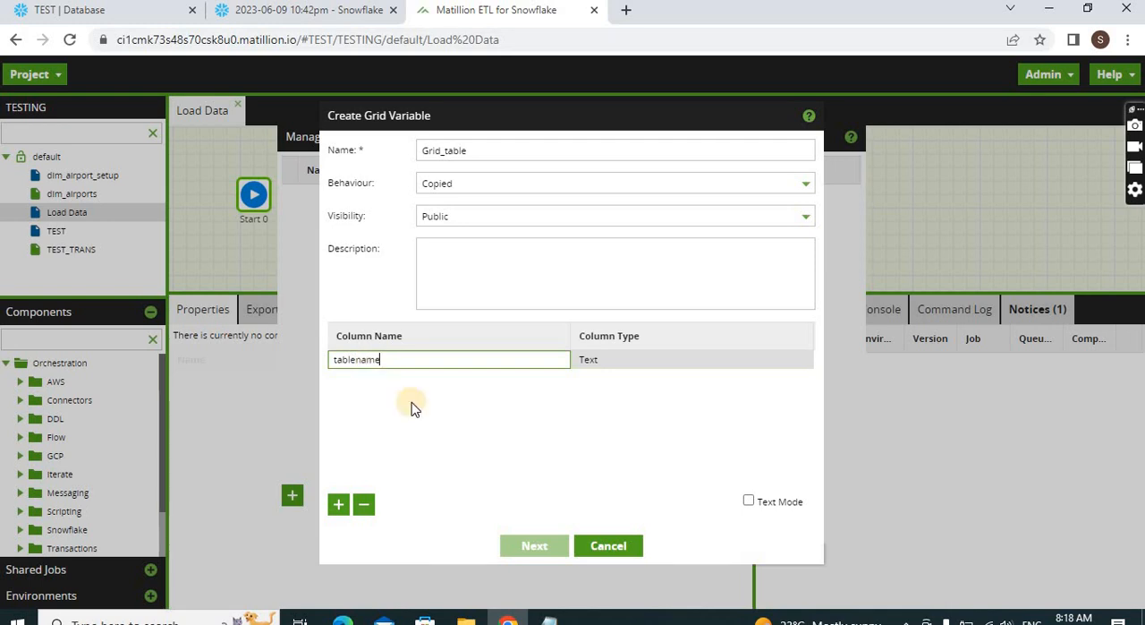
{"action": "left_click", "coordinate": [509, 447]}
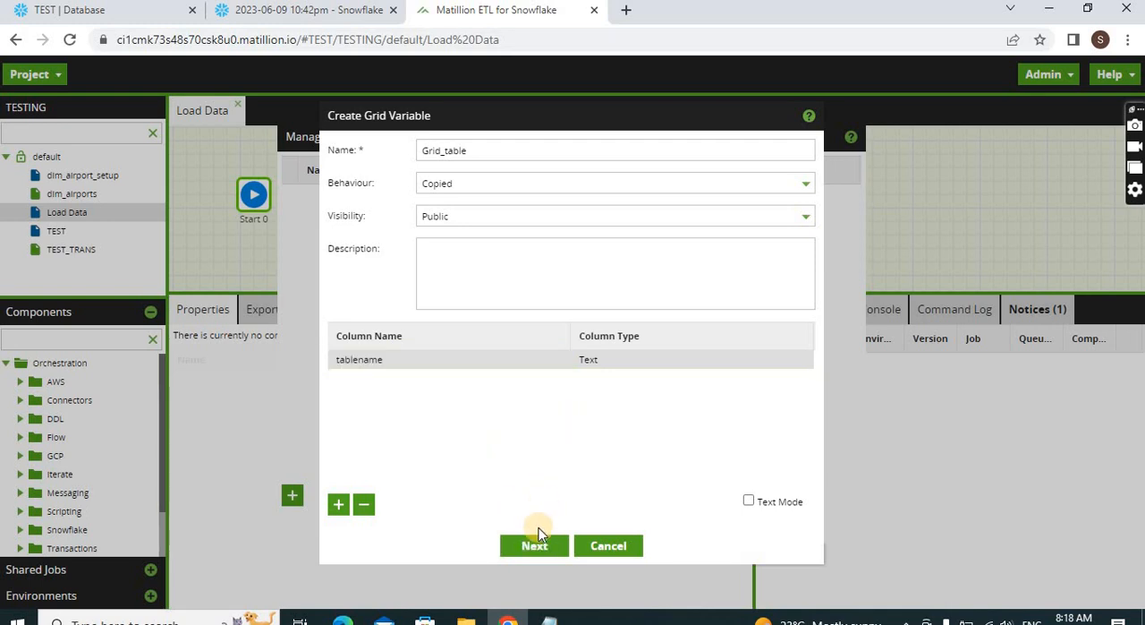
{"action": "left_click", "coordinate": [537, 546]}
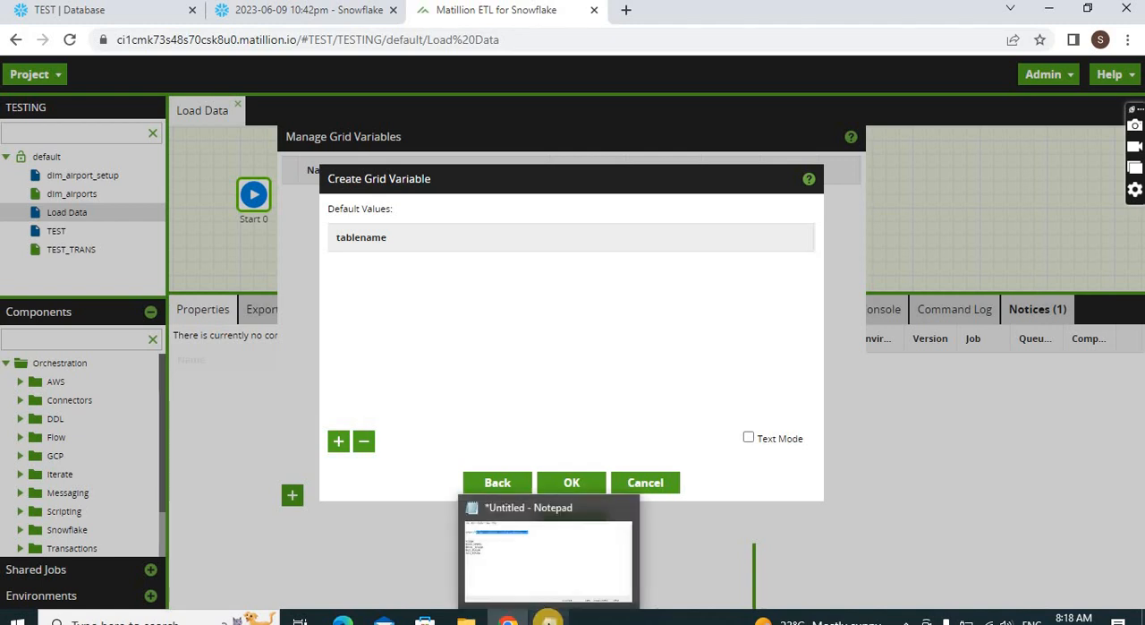
Copy the five table names from REGION to EAST_REGION in Notepad, paste them as tablename default values in Matillion, and save the grid variable
{"action": "left_click", "coordinate": [548, 618]}
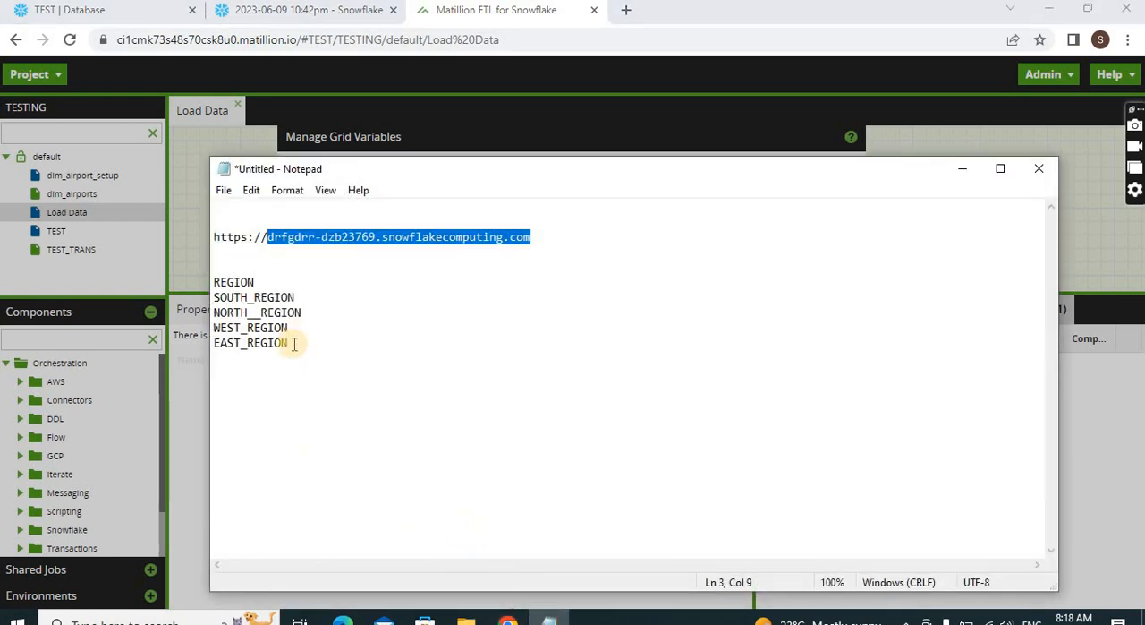
{"action": "left_click_drag", "start_coordinate": [288, 344], "coordinate": [208, 283]}
{"action": "key", "text": "ctrl+c"}
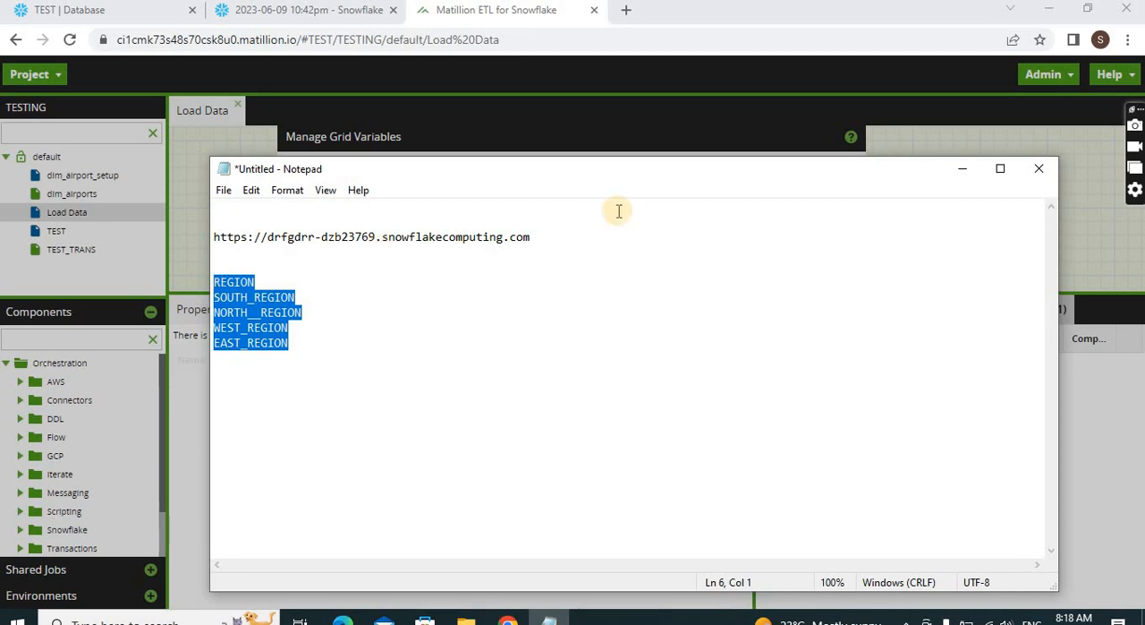
{"action": "left_click", "coordinate": [957, 169]}
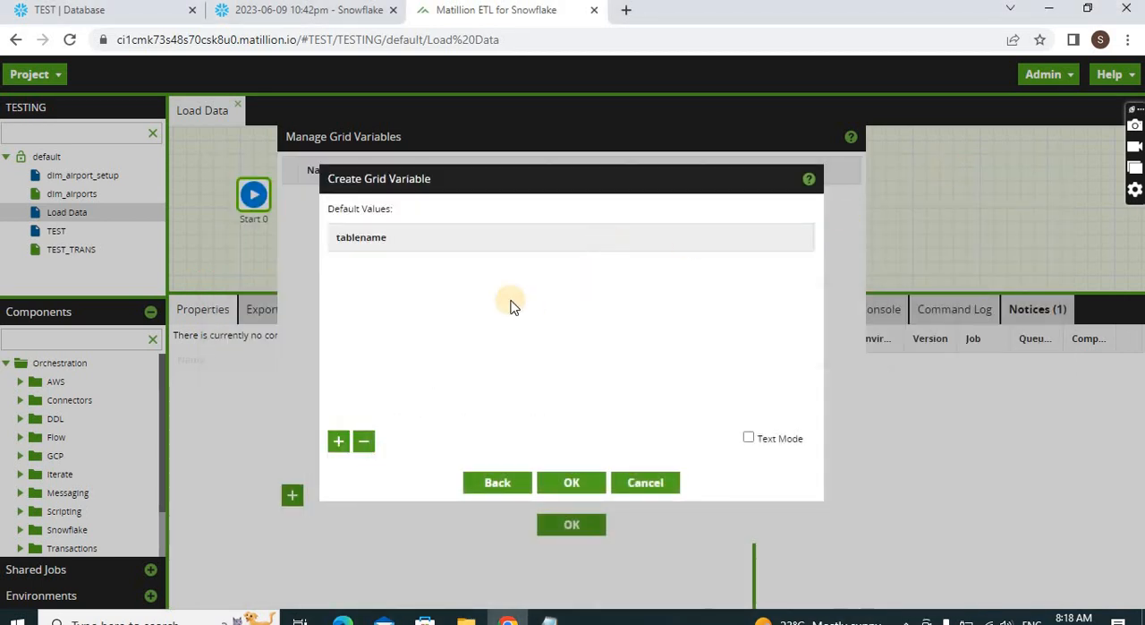
{"action": "left_click", "coordinate": [738, 438]}
{"action": "left_click", "coordinate": [482, 321]}
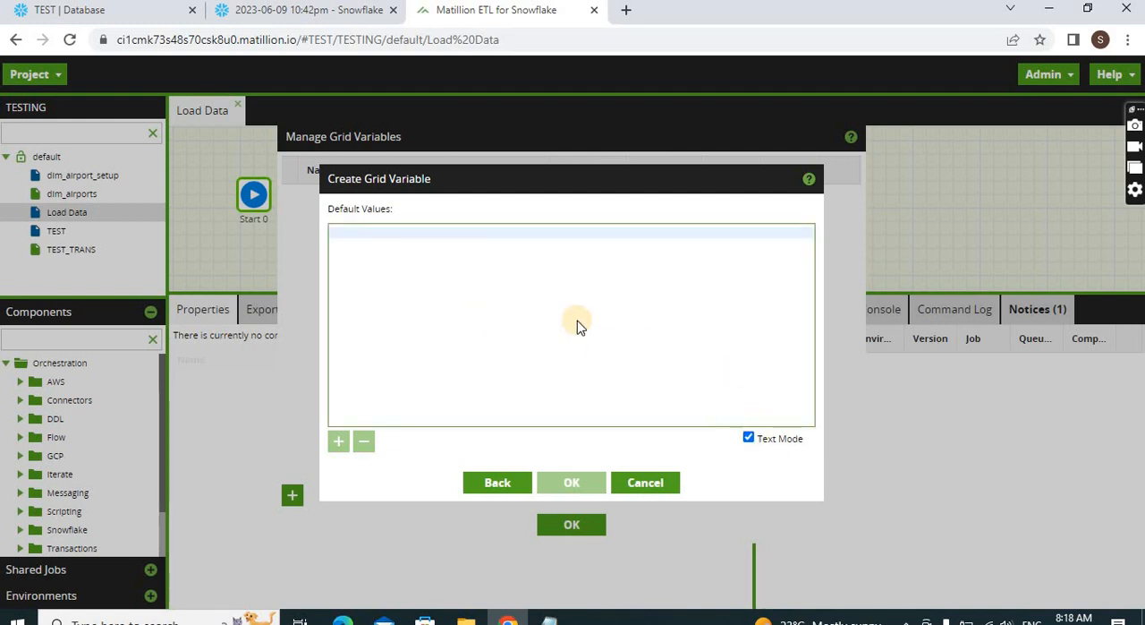
{"action": "key", "text": "ctrl+v"}
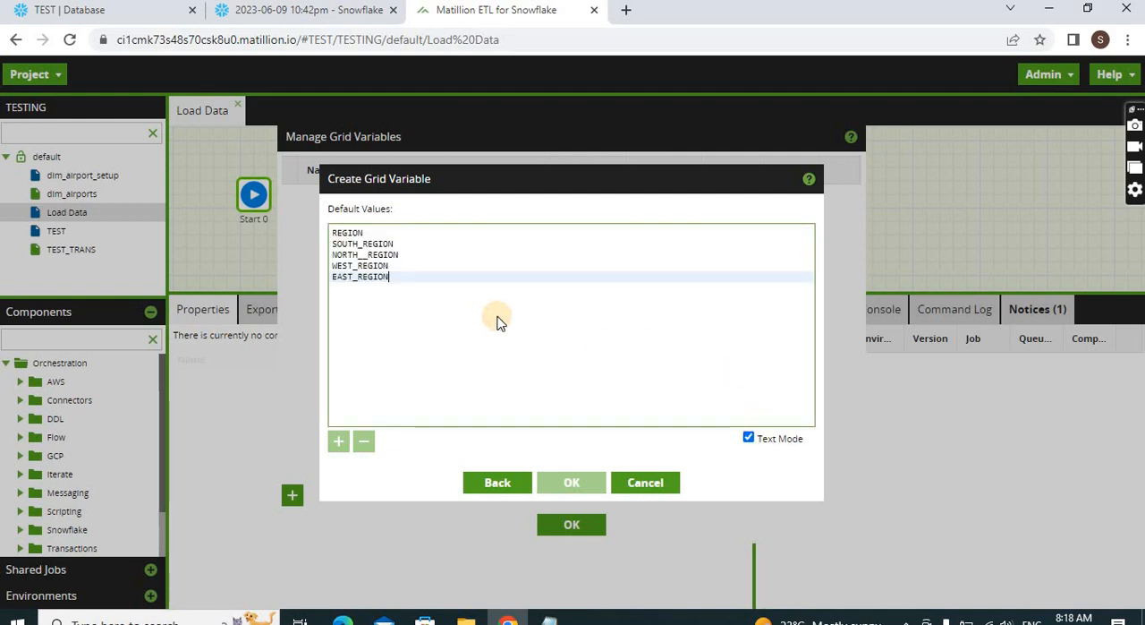
{"action": "left_click", "coordinate": [746, 439]}
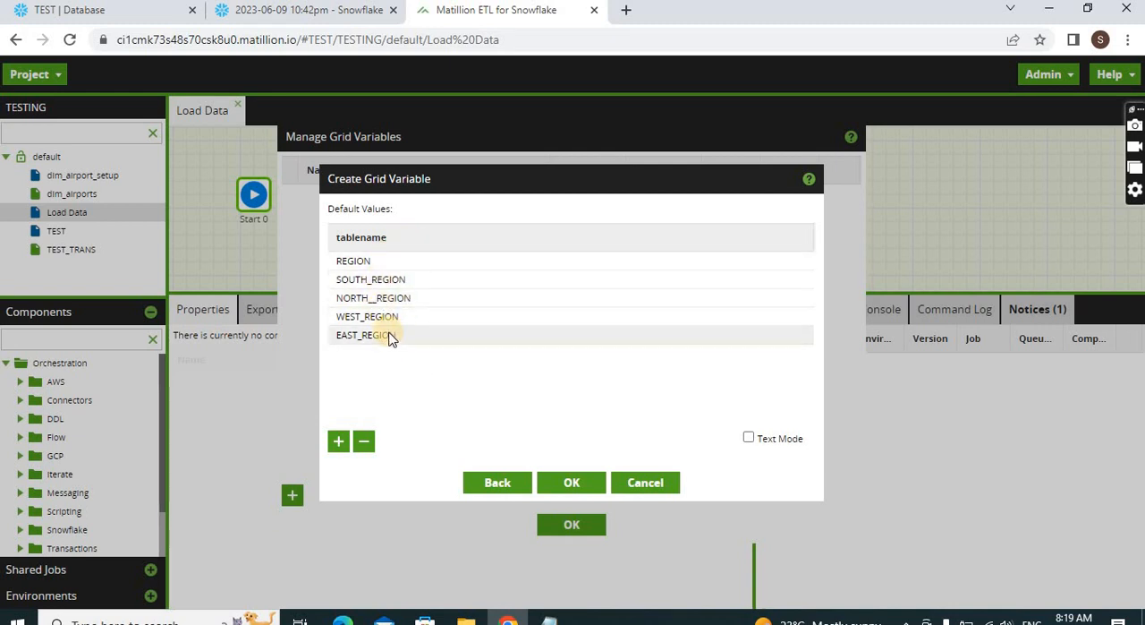
{"action": "left_click", "coordinate": [582, 481]}
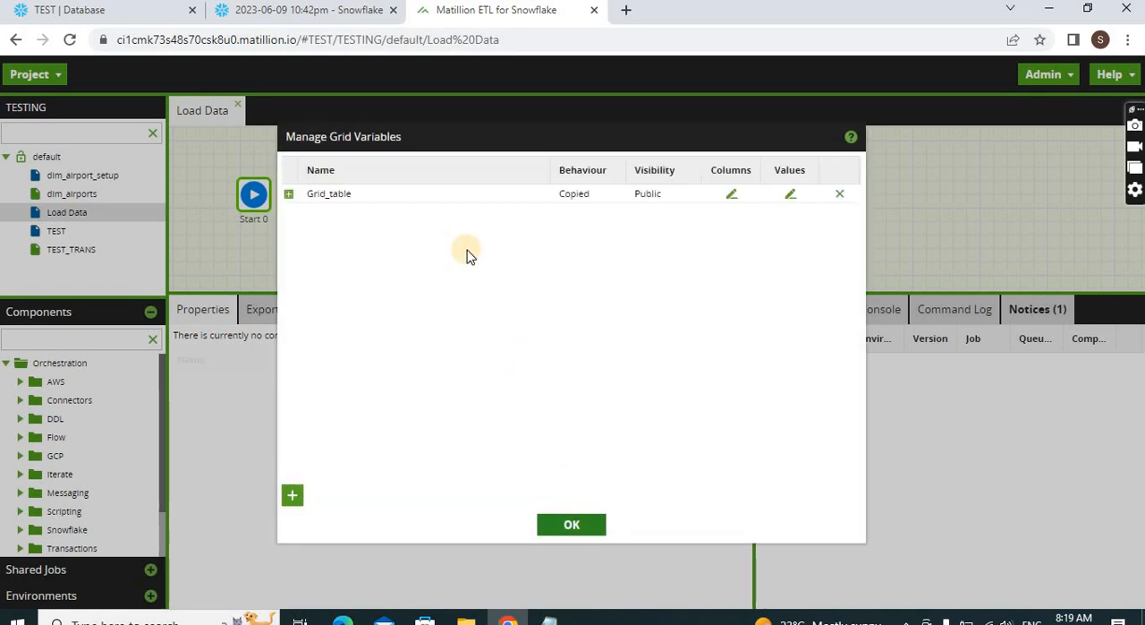
{"action": "left_click", "coordinate": [572, 524]}
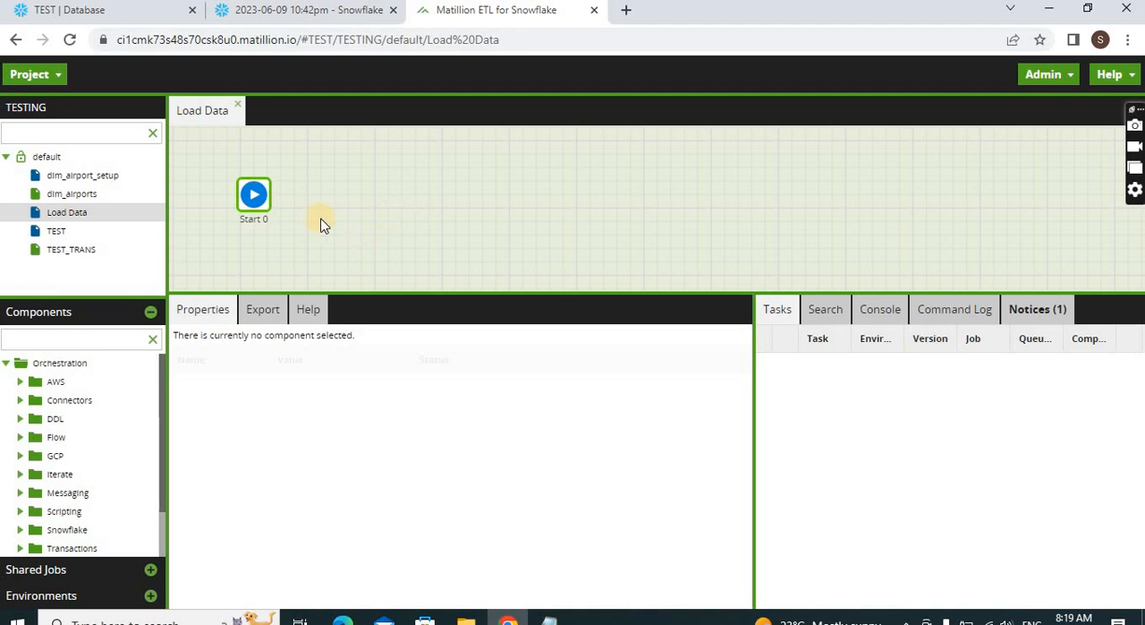
Find the Grid Iterator component, place it on the canvas connected after Start 0, and enlarge the properties area
{"action": "left_click", "coordinate": [25, 339]}
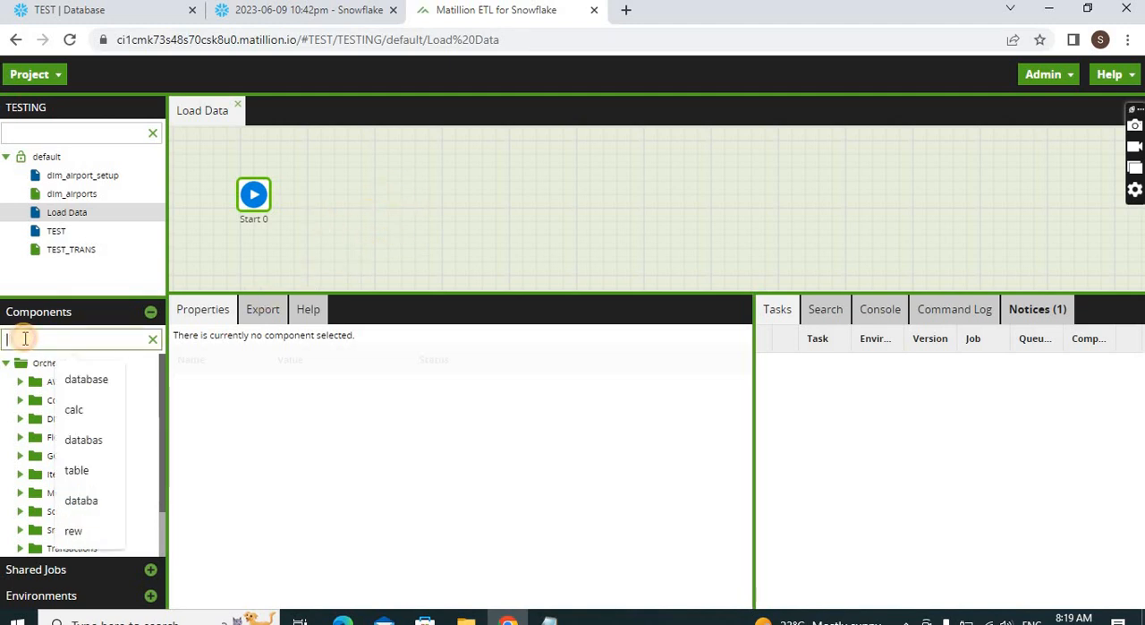
{"action": "type", "text": "gri"}
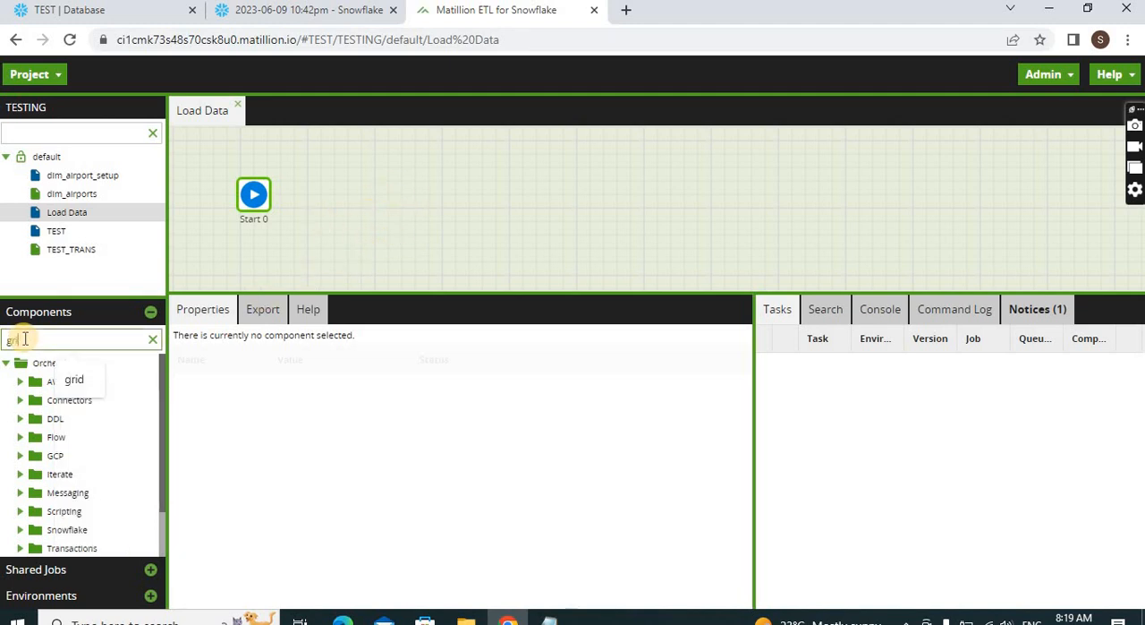
{"action": "type", "text": "d"}
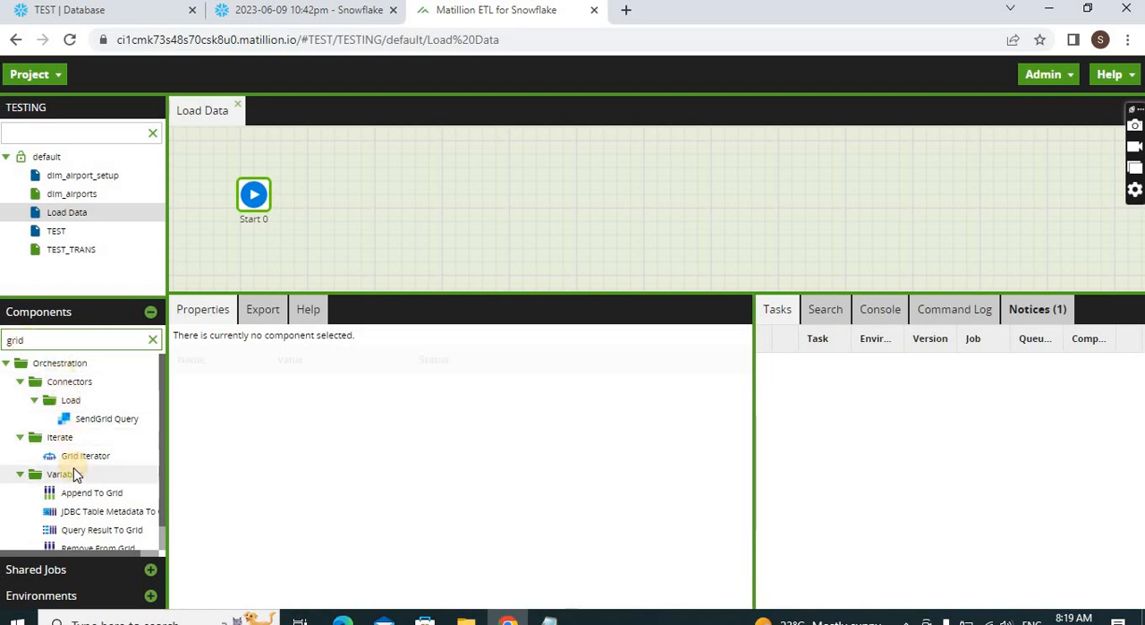
{"action": "left_click_drag", "start_coordinate": [75, 459], "coordinate": [347, 155]}
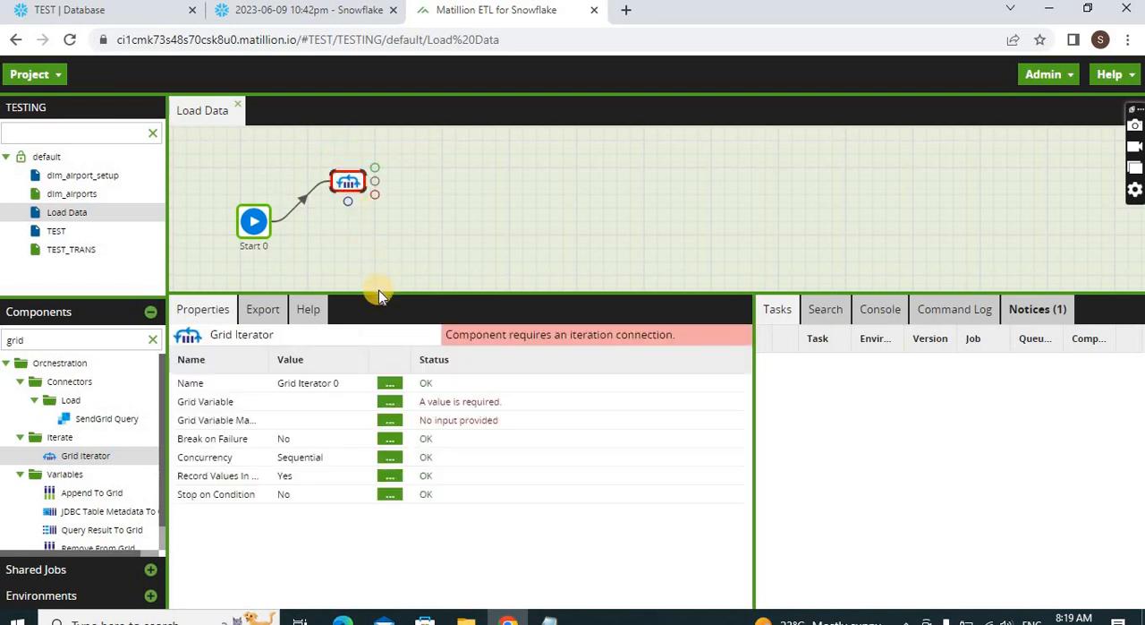
{"action": "left_click_drag", "start_coordinate": [378, 290], "coordinate": [375, 258]}
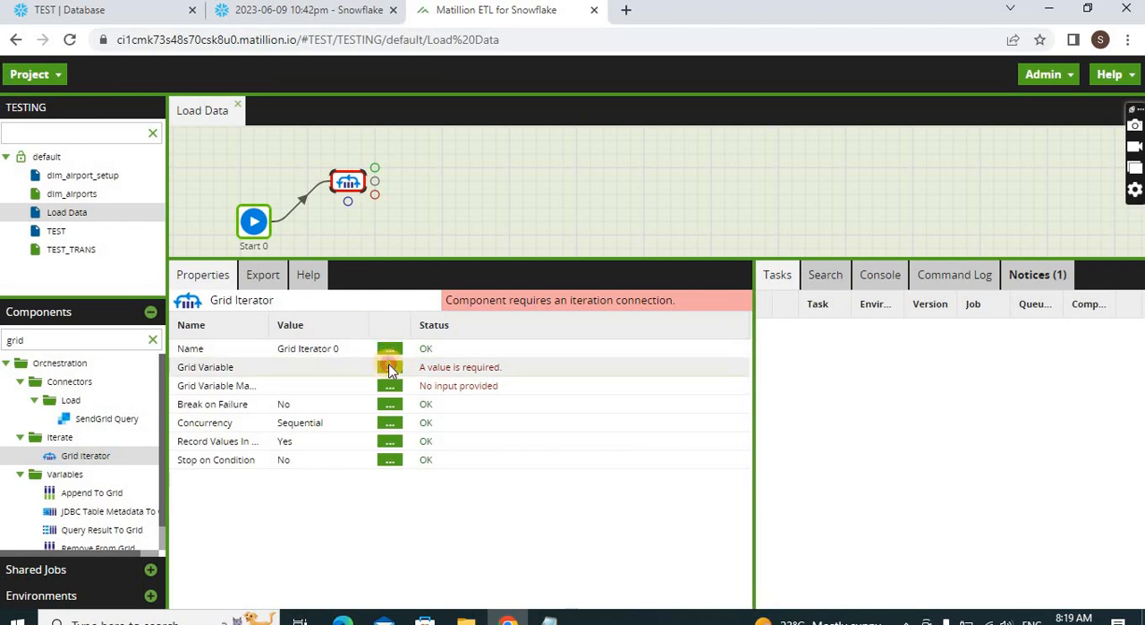
Set the Grid Iterator's grid variable to Grid_table
{"action": "left_click", "coordinate": [391, 367]}
{"action": "left_click", "coordinate": [517, 324]}
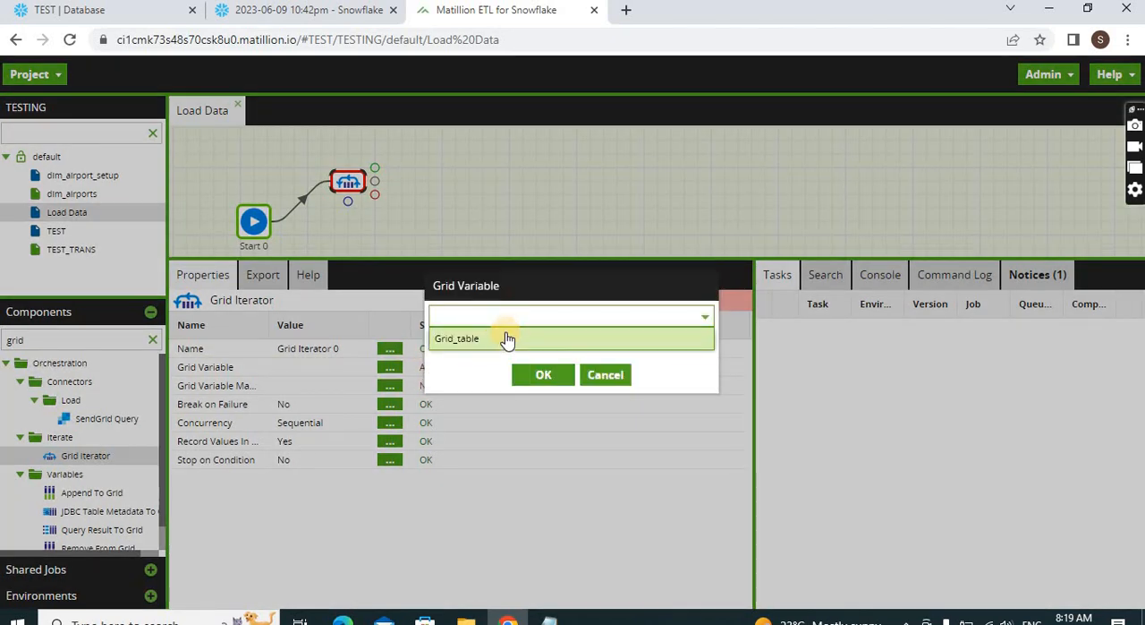
{"action": "left_click", "coordinate": [505, 335]}
{"action": "left_click", "coordinate": [542, 375]}
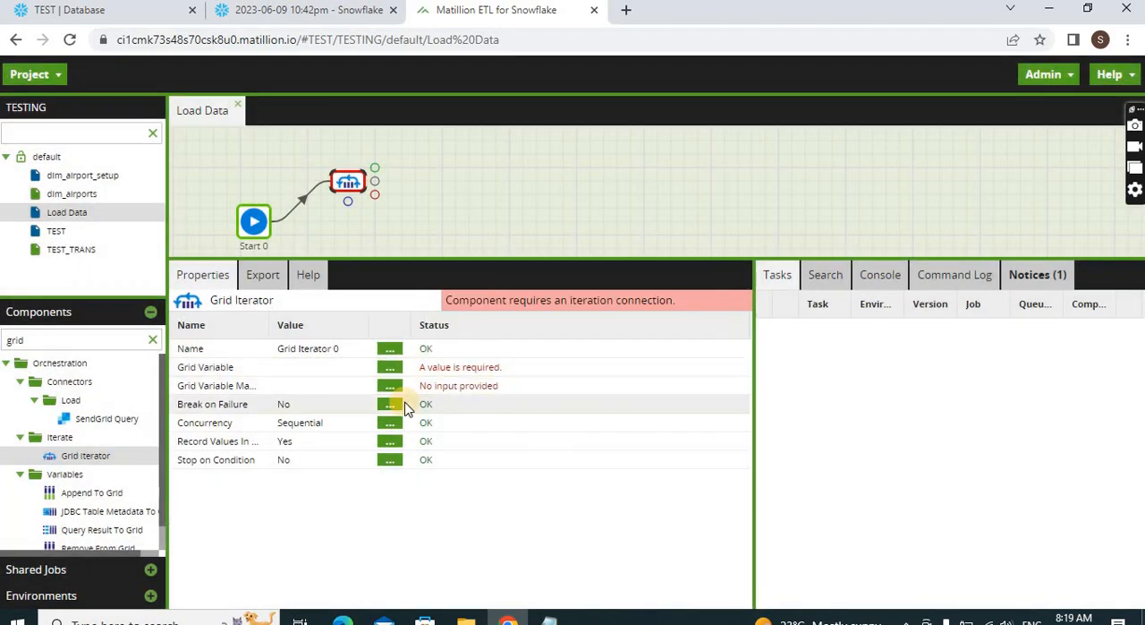
Add a grid variable mapping on the Grid Iterator that links the tablename column to the table variable
{"action": "left_click", "coordinate": [388, 388]}
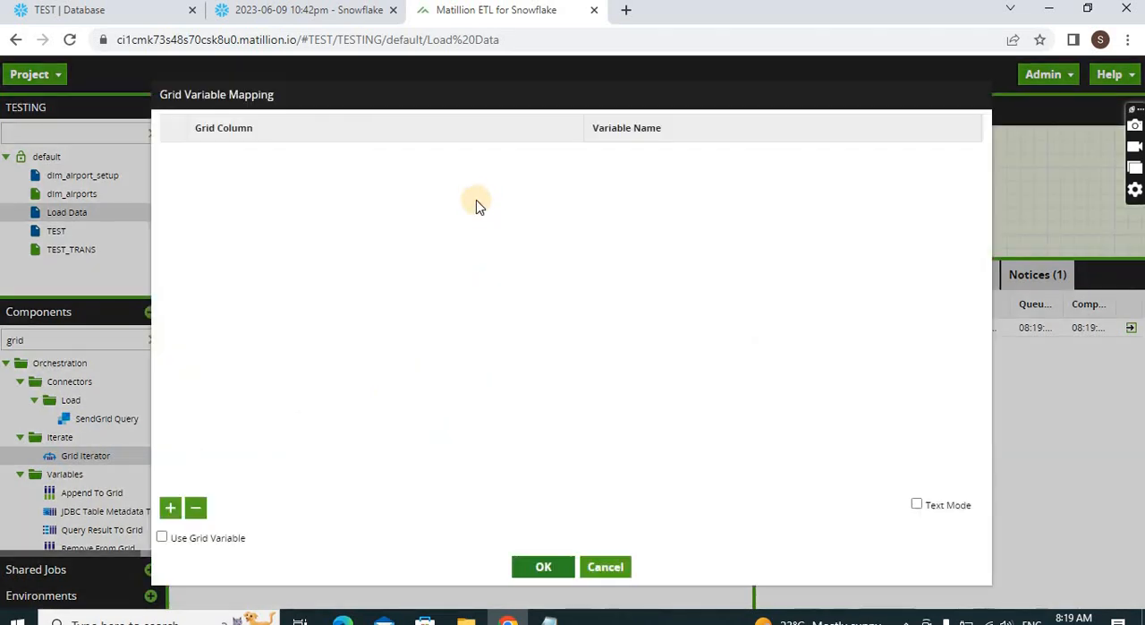
{"action": "left_click", "coordinate": [172, 508]}
{"action": "left_click", "coordinate": [384, 155]}
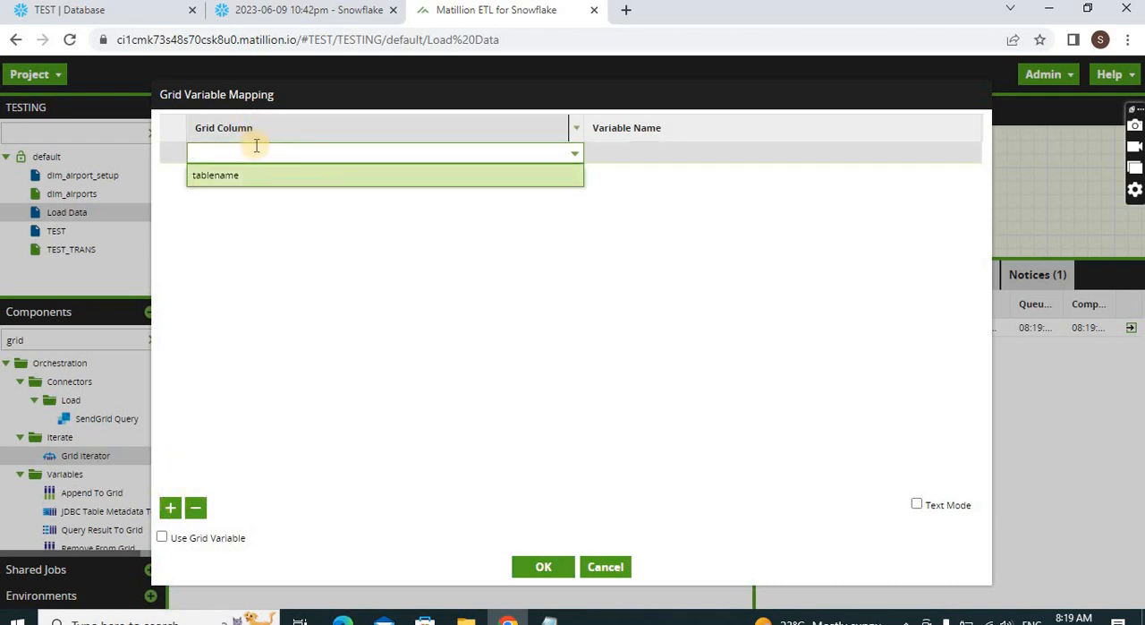
{"action": "left_click", "coordinate": [261, 176]}
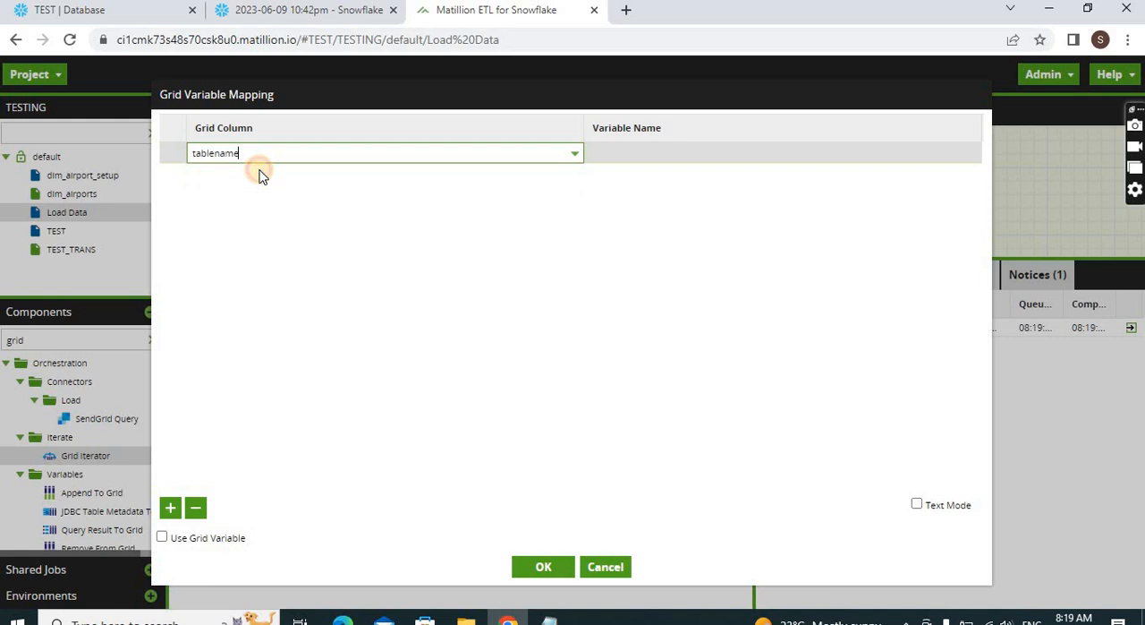
{"action": "left_click", "coordinate": [638, 157]}
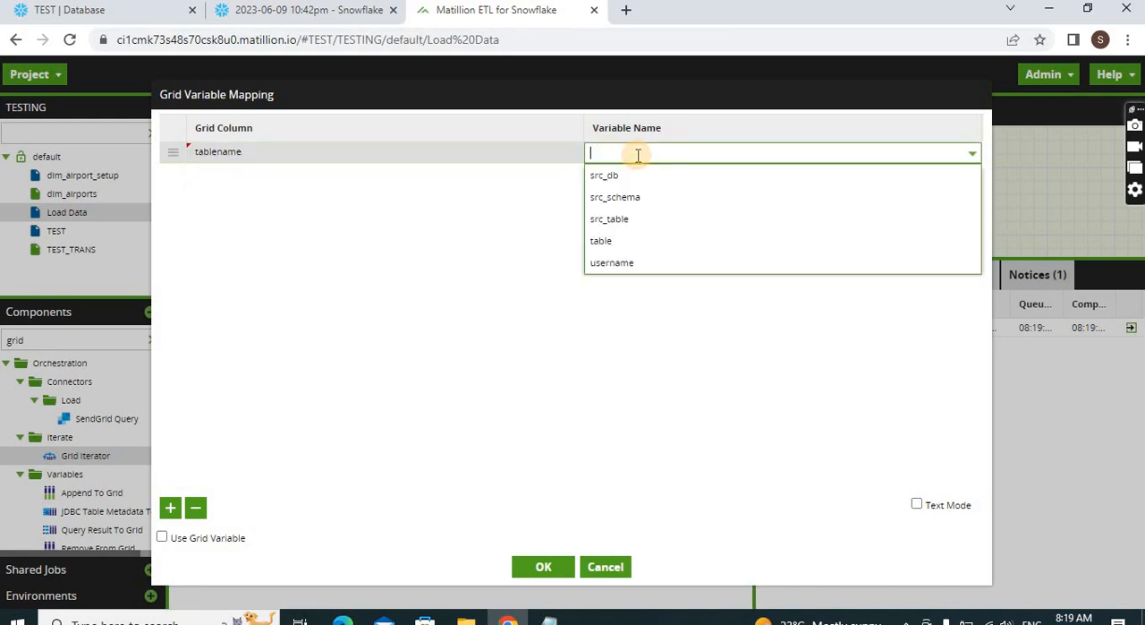
{"action": "left_click", "coordinate": [612, 241]}
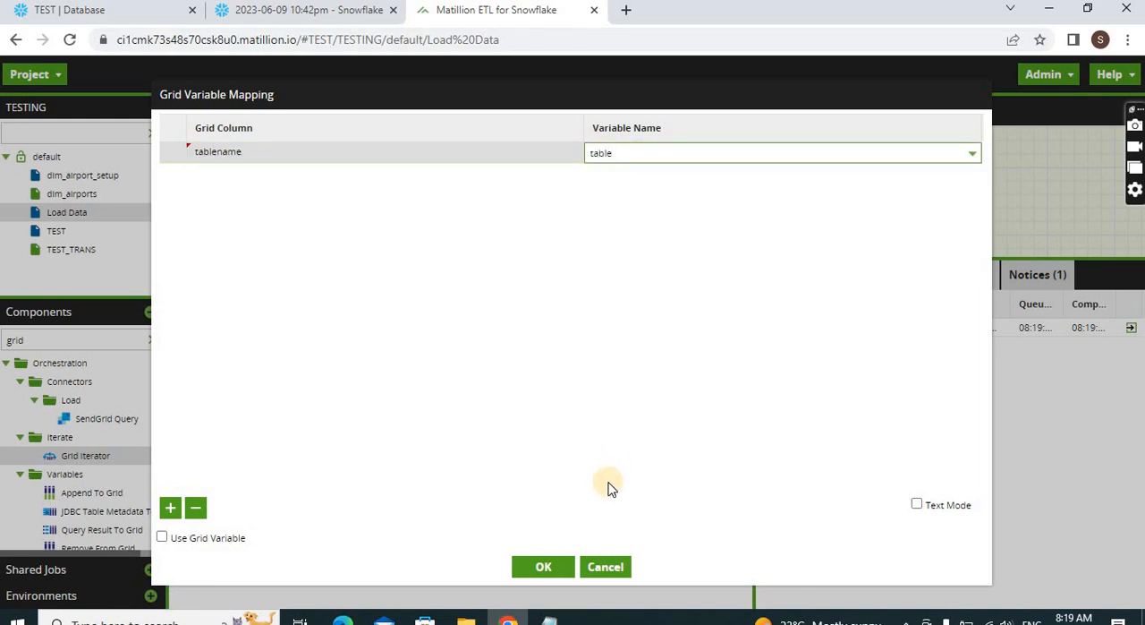
{"action": "left_click", "coordinate": [555, 567]}
Review the Load Data job variables and the columns and default values of the Grid_table grid variable
{"action": "left_click", "coordinate": [542, 202]}
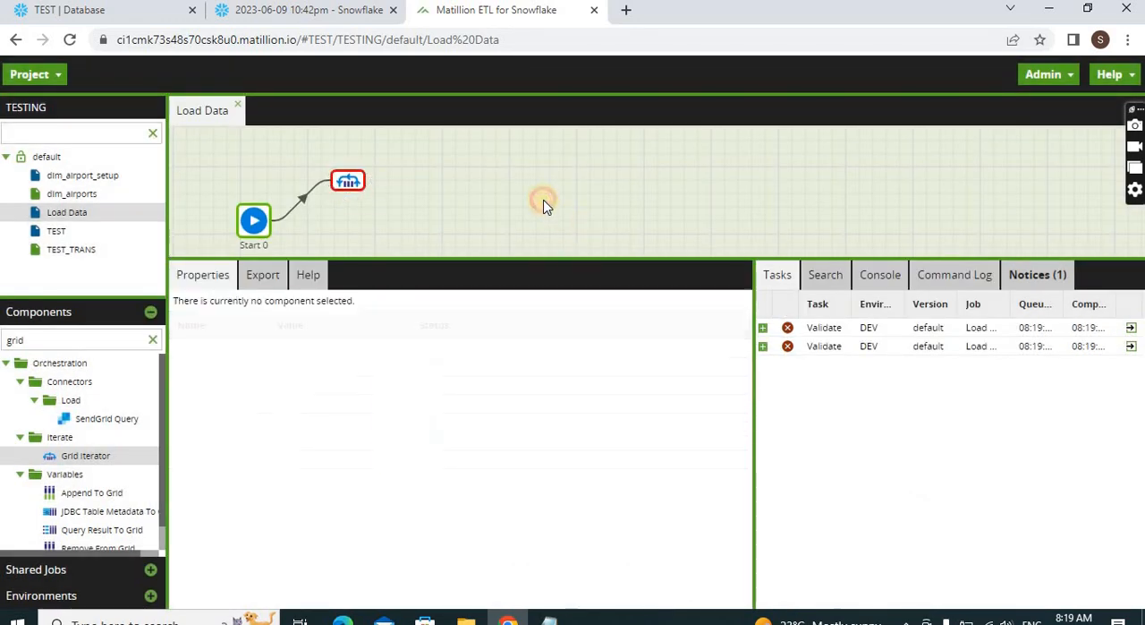
{"action": "right_click", "coordinate": [542, 202]}
{"action": "left_click", "coordinate": [611, 316]}
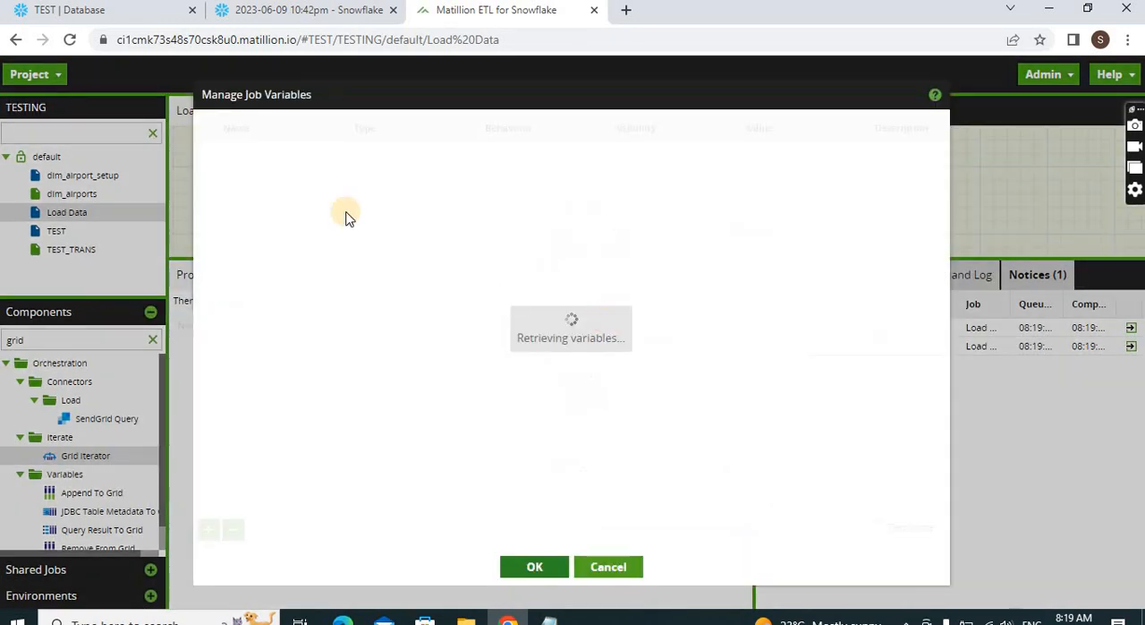
{"action": "left_click", "coordinate": [528, 563]}
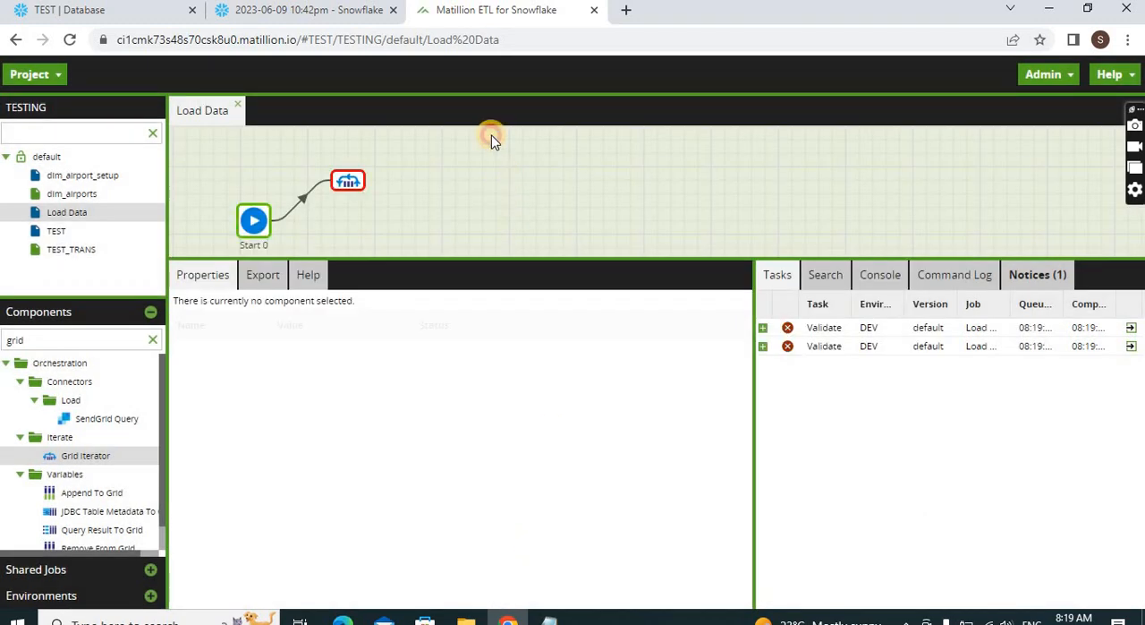
{"action": "right_click", "coordinate": [492, 138]}
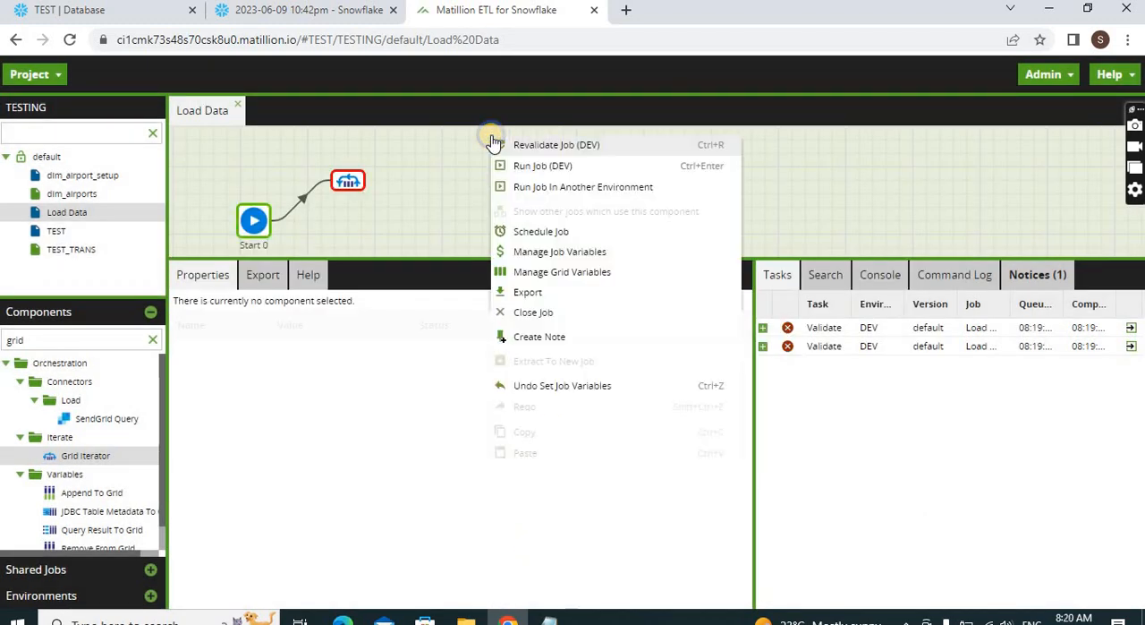
{"action": "left_click", "coordinate": [528, 271]}
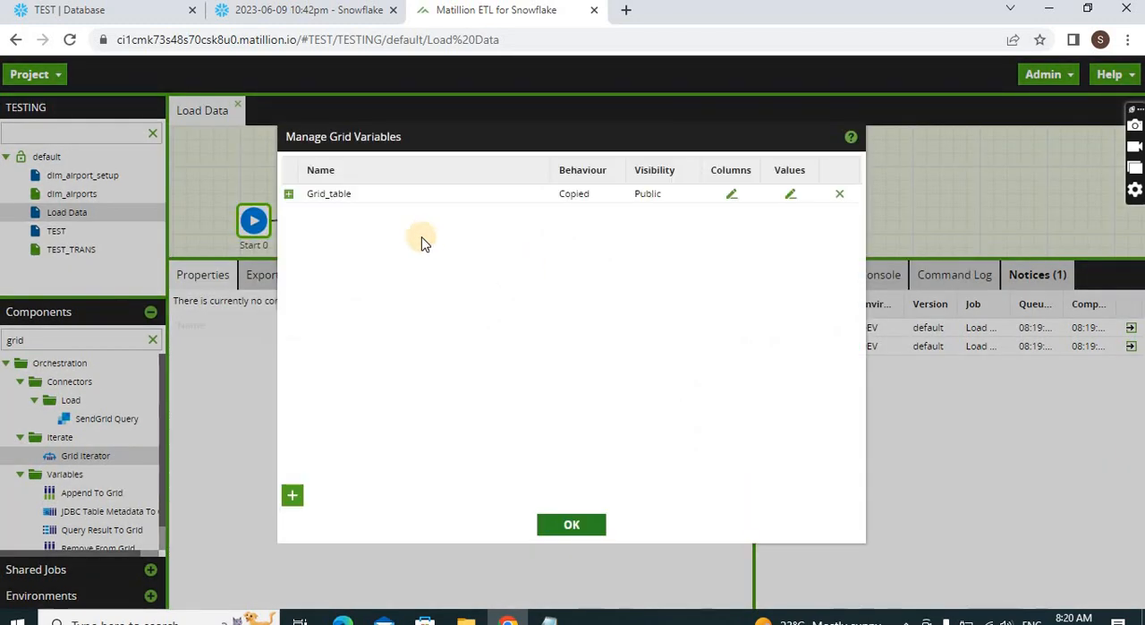
{"action": "left_click", "coordinate": [732, 194]}
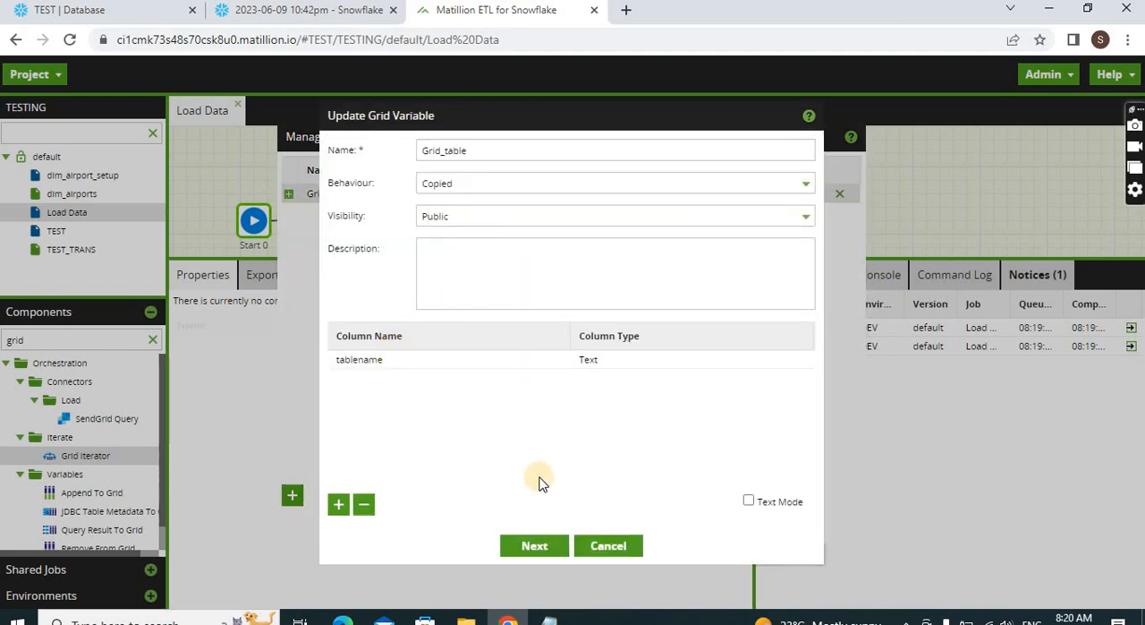
{"action": "left_click", "coordinate": [541, 547]}
{"action": "left_click", "coordinate": [584, 486]}
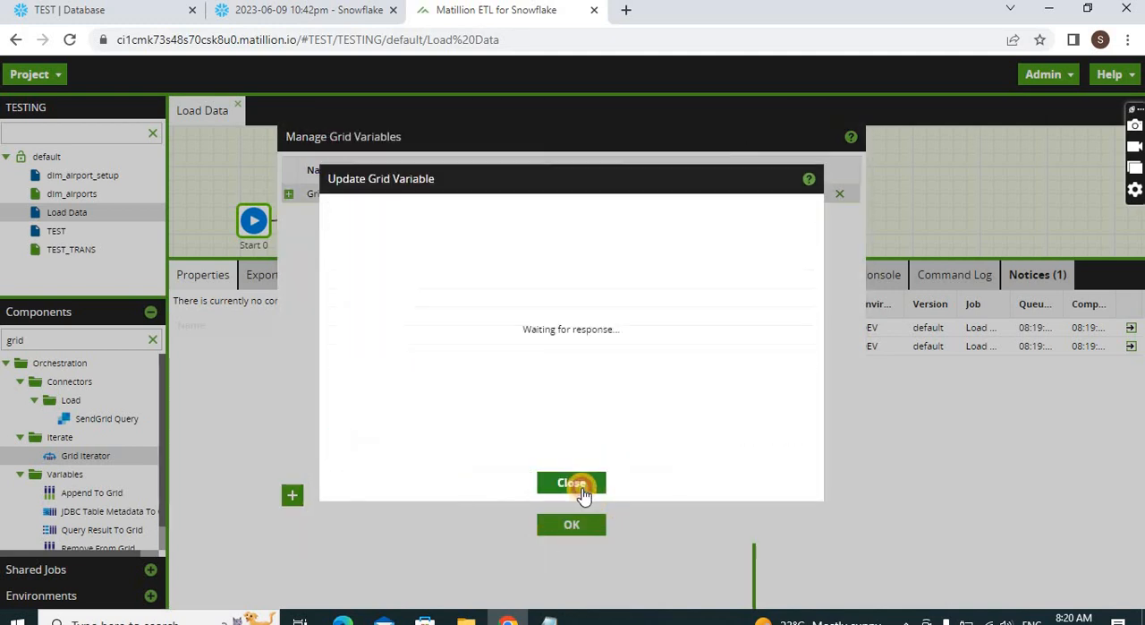
{"action": "left_click", "coordinate": [591, 528]}
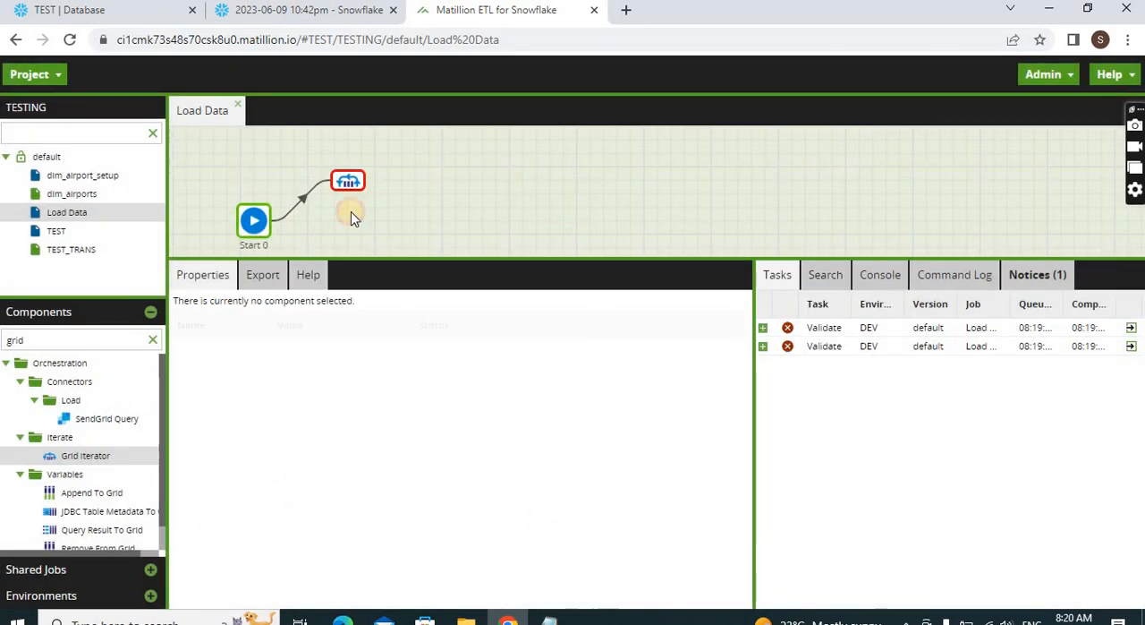
Find the Database Query component, place it on the canvas and attach it to the Grid Iterator's iteration connection
{"action": "left_click", "coordinate": [340, 186]}
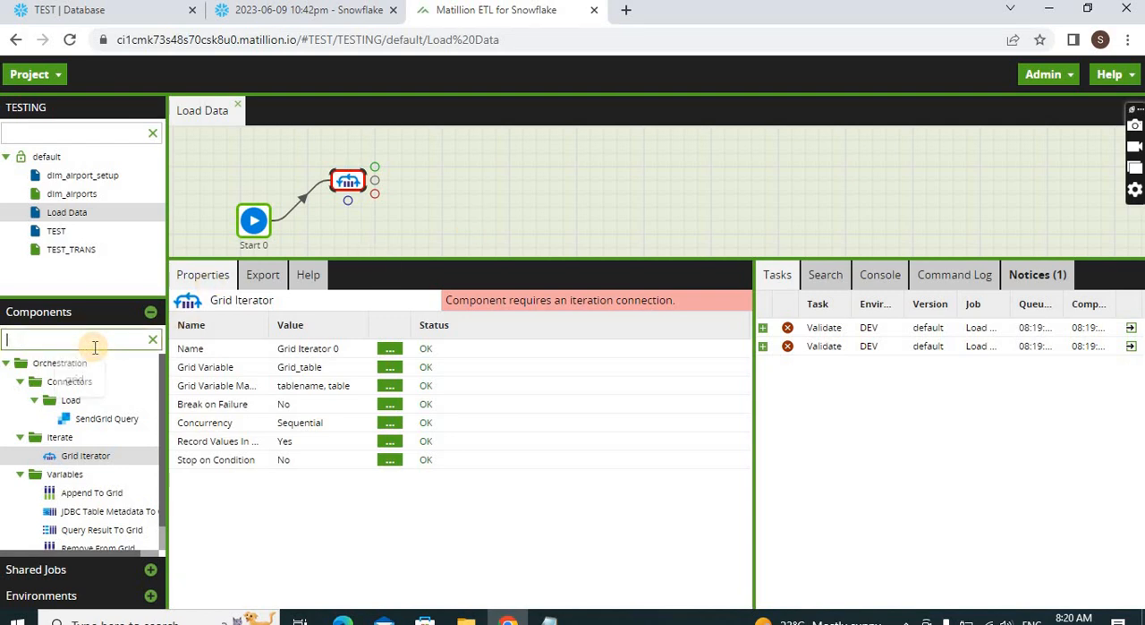
{"action": "type", "text": "database"}
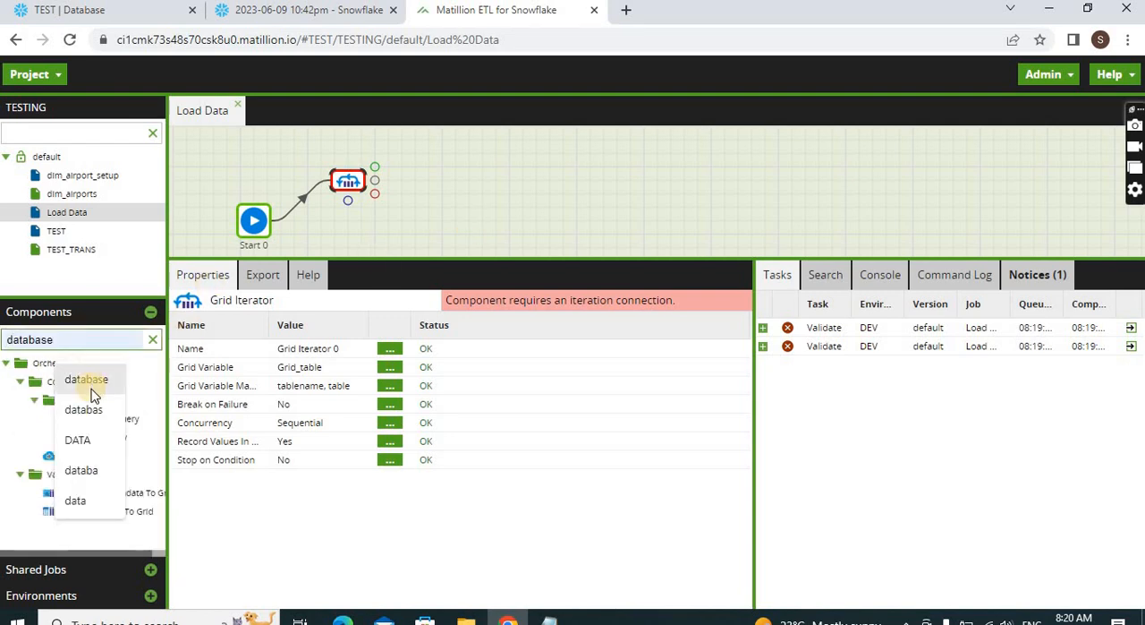
{"action": "left_click", "coordinate": [91, 391]}
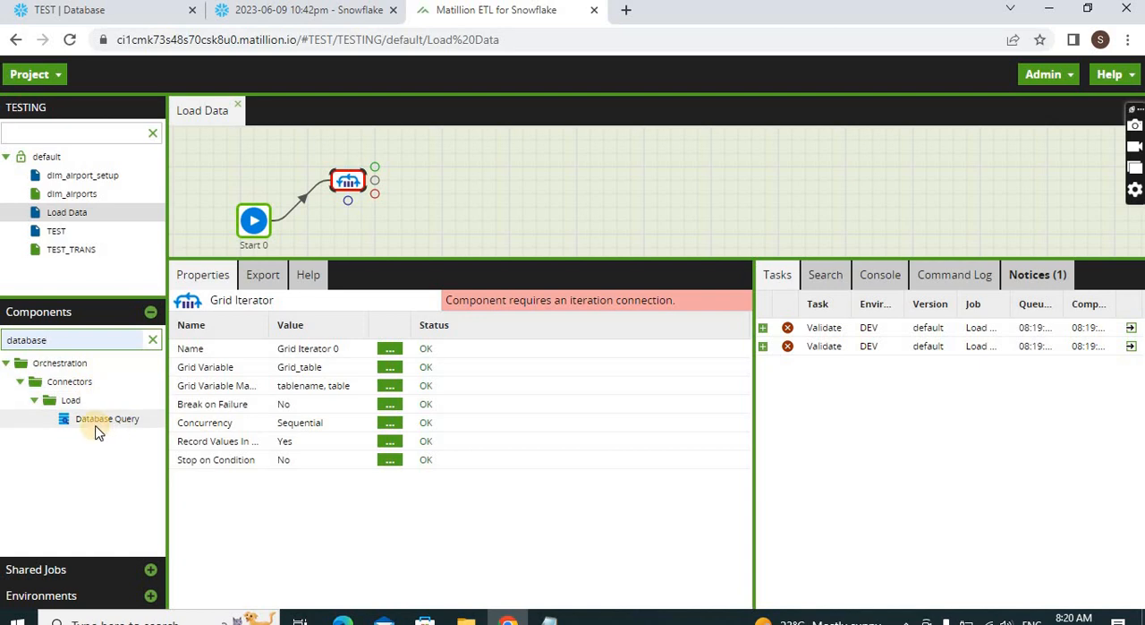
{"action": "left_click_drag", "start_coordinate": [99, 432], "coordinate": [487, 217]}
{"action": "left_click", "coordinate": [348, 188]}
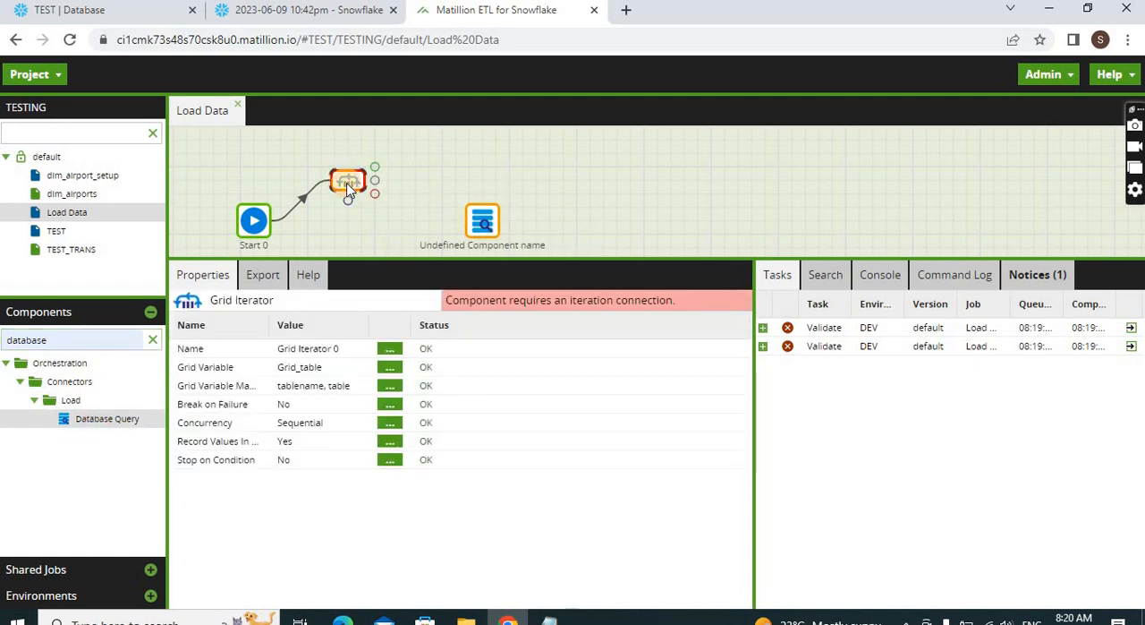
{"action": "left_click_drag", "start_coordinate": [350, 207], "coordinate": [475, 222]}
{"action": "left_click", "coordinate": [351, 208]}
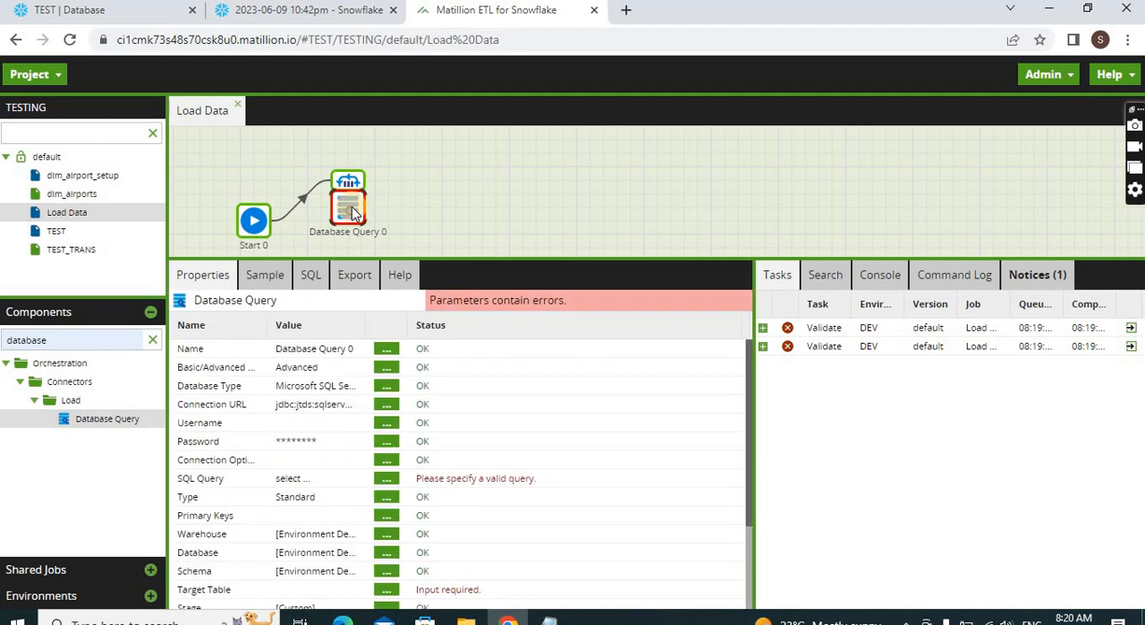
Widen the Value column in the Database Query properties and set the database type to Snowflake
{"action": "left_click", "coordinate": [431, 258]}
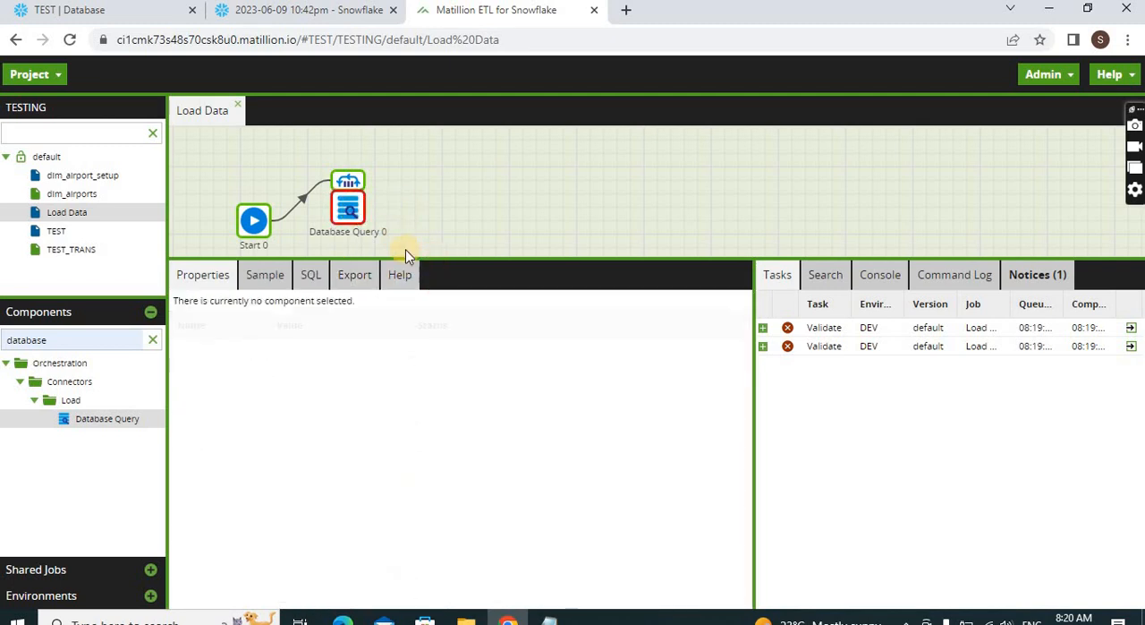
{"action": "left_click", "coordinate": [362, 217]}
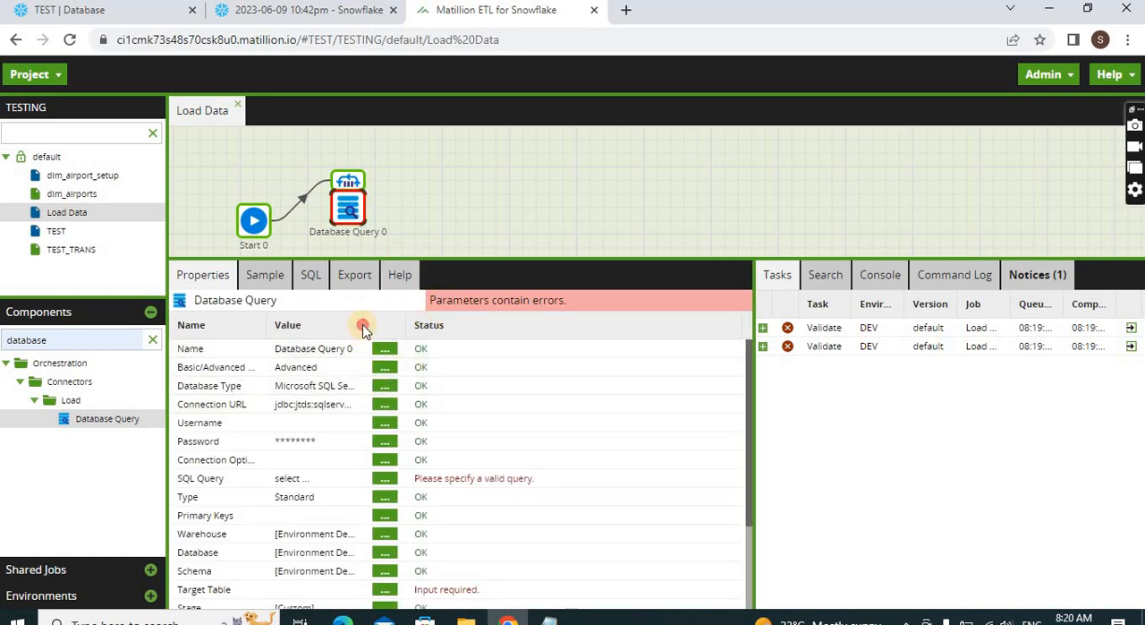
{"action": "left_click_drag", "start_coordinate": [362, 329], "coordinate": [421, 312]}
{"action": "left_click", "coordinate": [434, 385]}
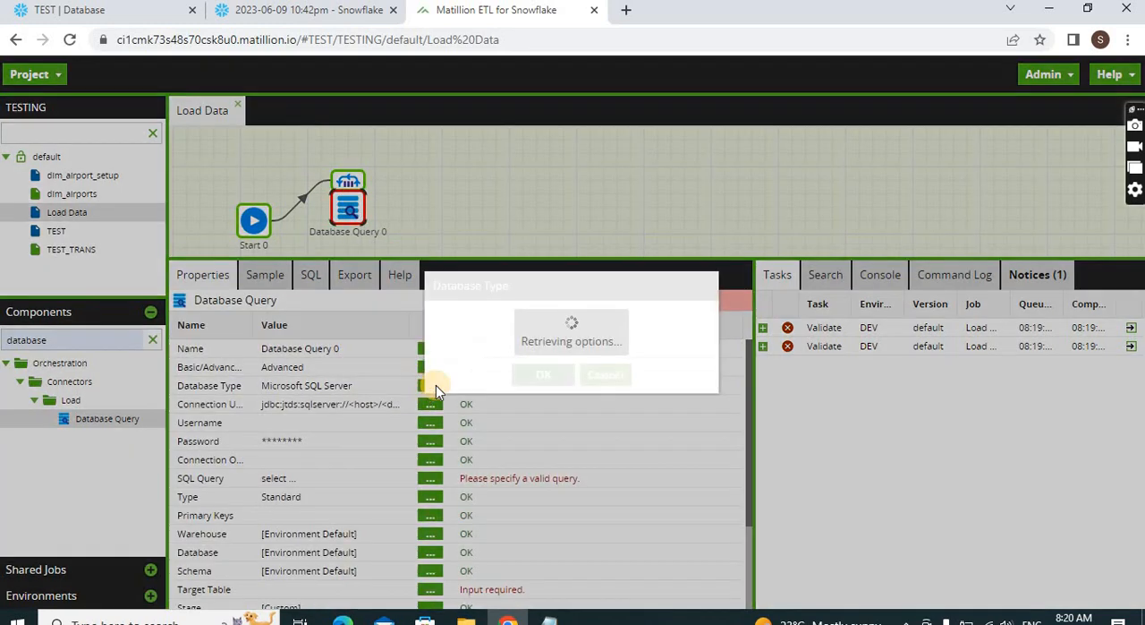
{"action": "left_click", "coordinate": [553, 317]}
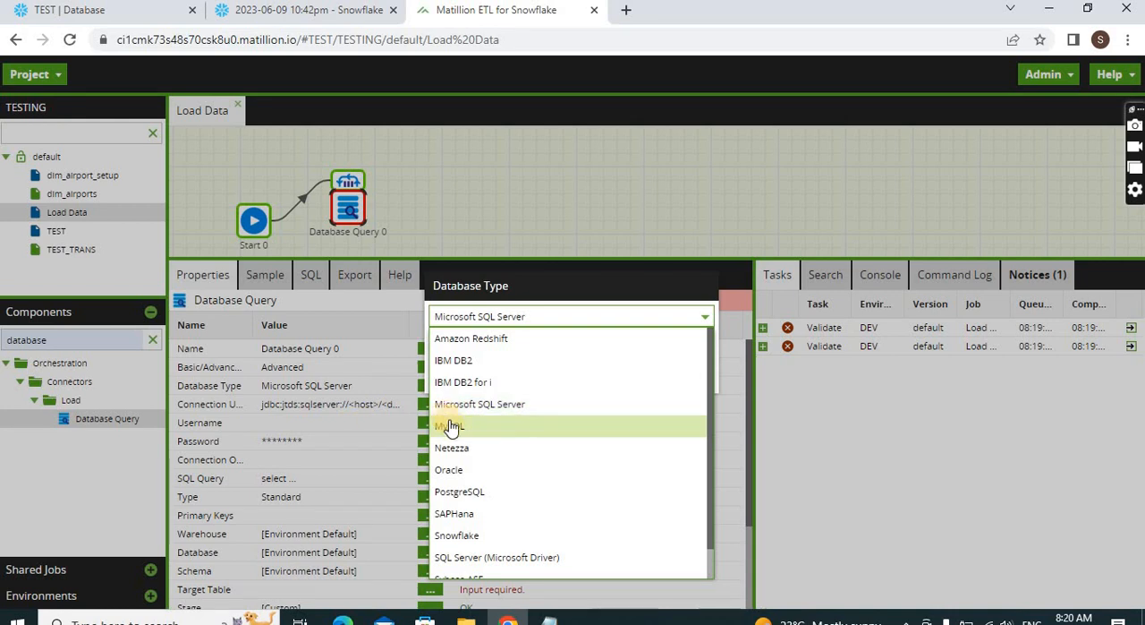
{"action": "left_click", "coordinate": [477, 535]}
{"action": "left_click", "coordinate": [544, 376]}
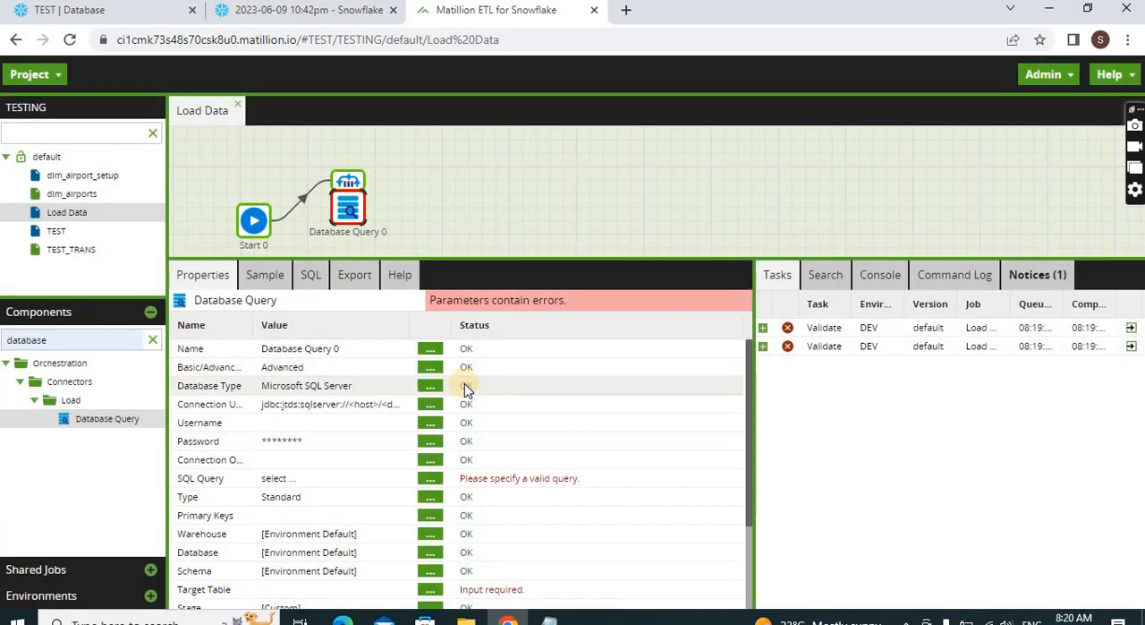
{"action": "left_click", "coordinate": [427, 404]}
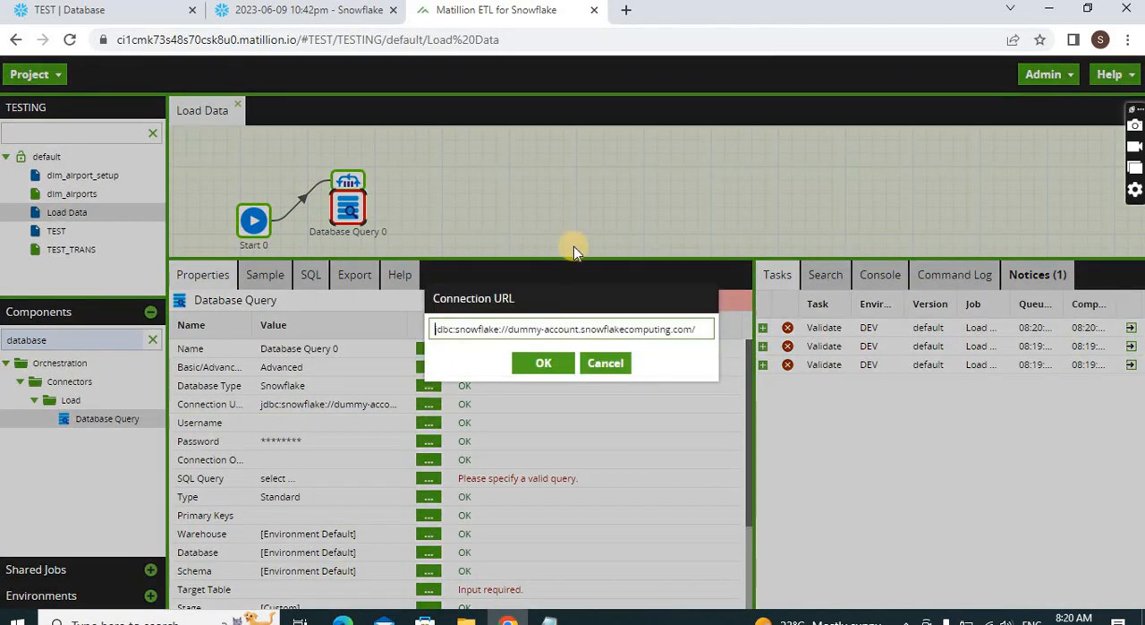
{"action": "left_click", "coordinate": [549, 619]}
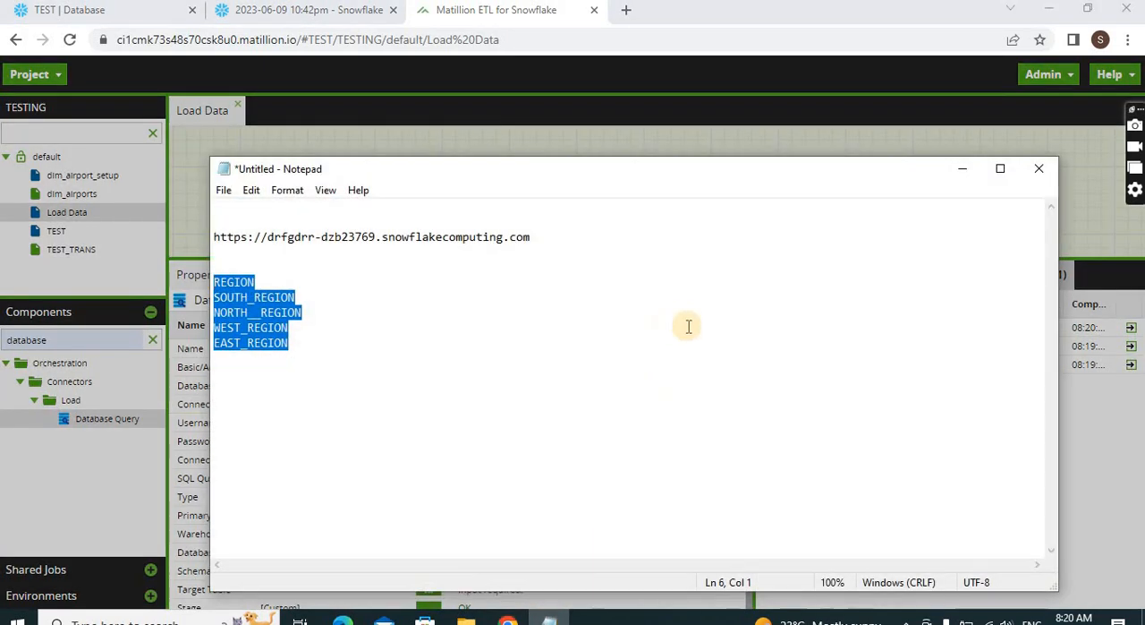
{"action": "left_click", "coordinate": [621, 265]}
{"action": "left_click_drag", "start_coordinate": [535, 240], "coordinate": [289, 237]}
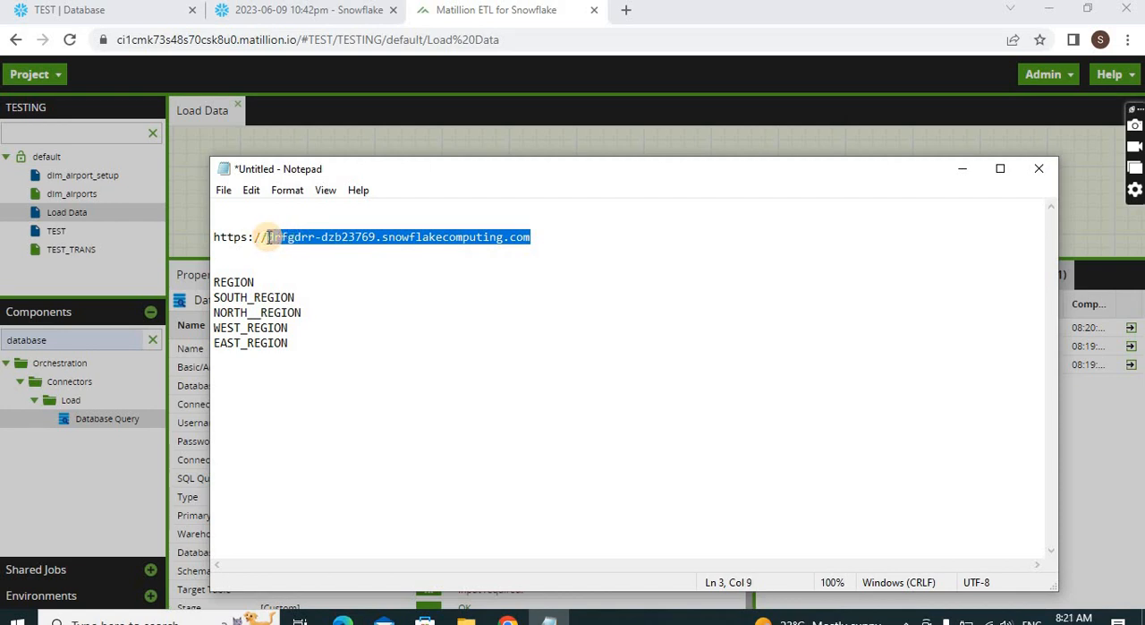
{"action": "left_click", "coordinate": [961, 174]}
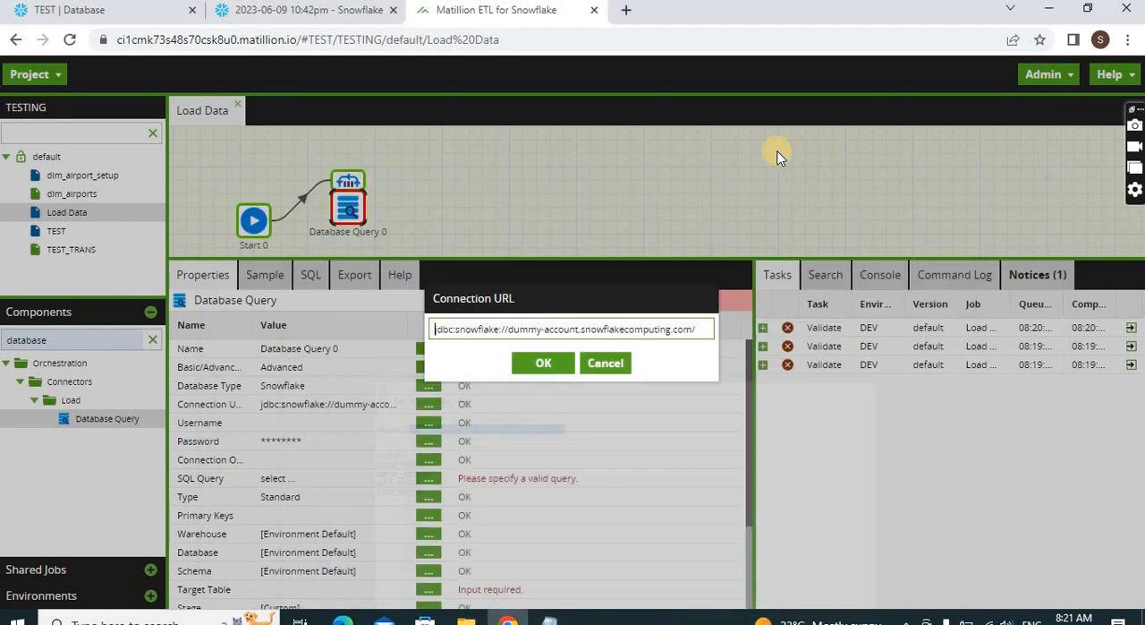
{"action": "left_click", "coordinate": [168, 21]}
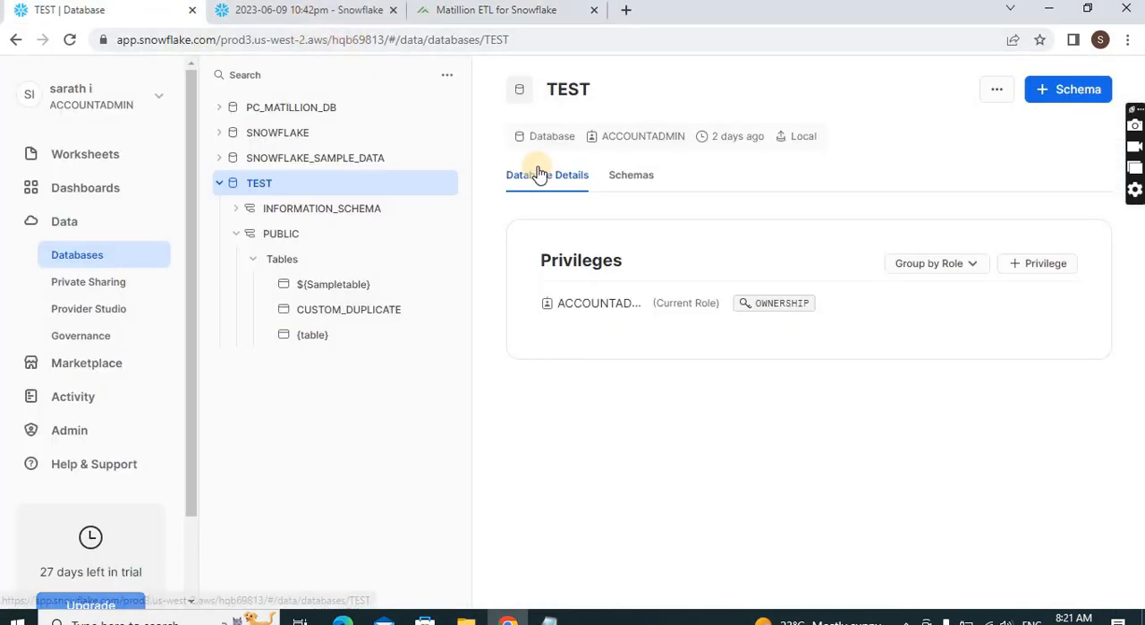
{"action": "left_click", "coordinate": [506, 14]}
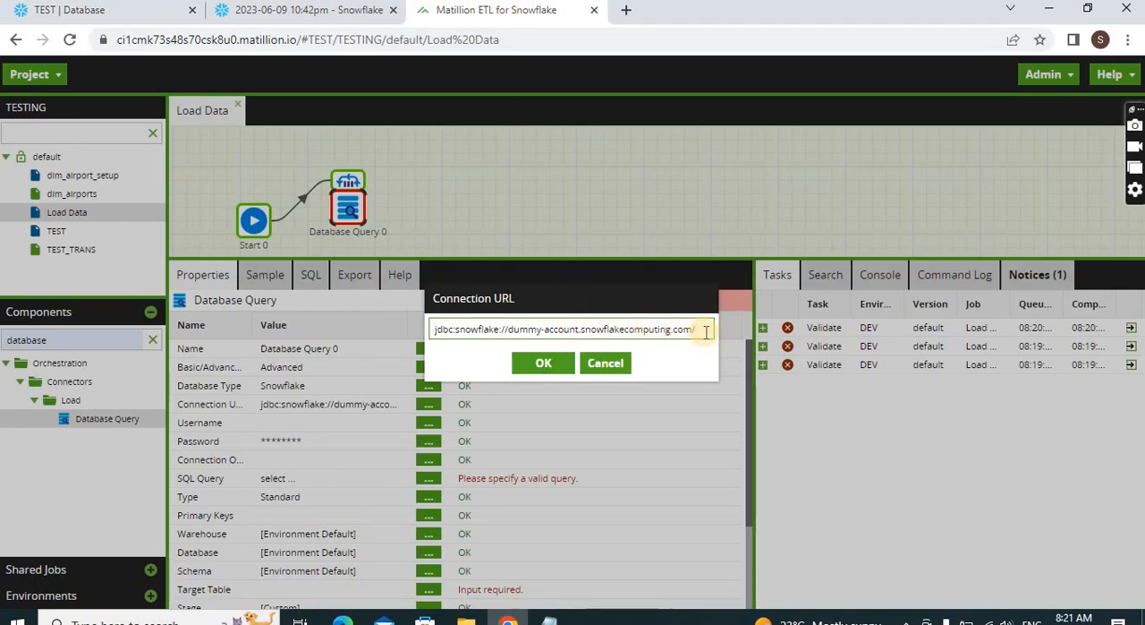
Replace the dummy-account host in the jdbc:snowflake:// connection URL with the copied account host, save it, and enlarge the properties area
{"action": "left_click_drag", "start_coordinate": [696, 329], "coordinate": [522, 330]}
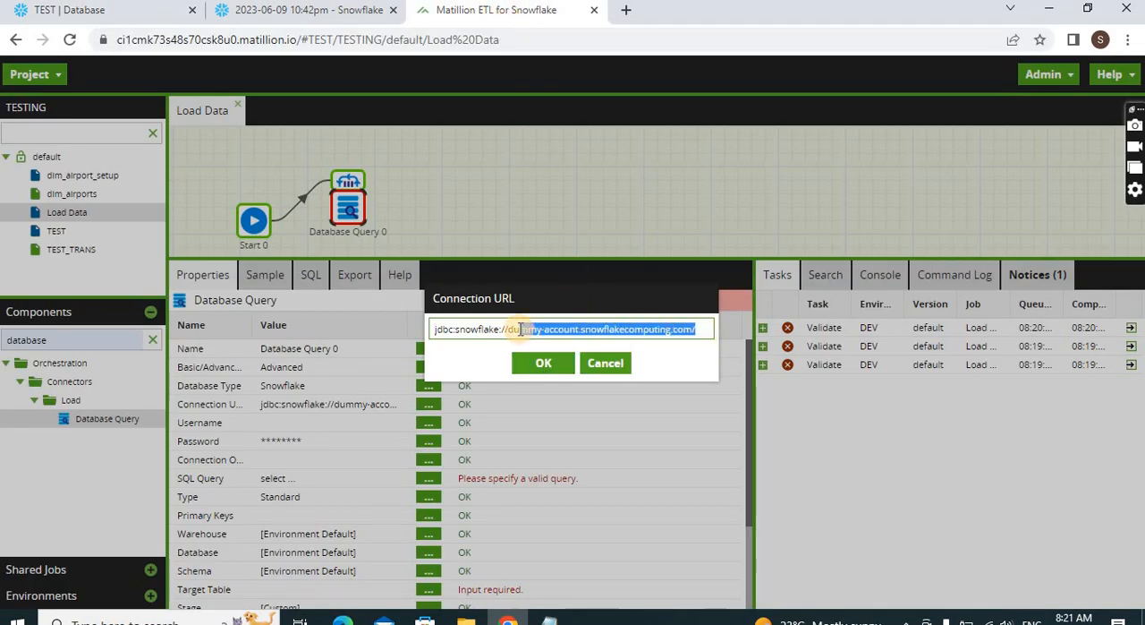
{"action": "key", "text": "BackSpace"}
{"action": "key", "text": "BackSpace"}
{"action": "type", "text": "drfgdrr-dzb23769.snowflakecomputing.com"}
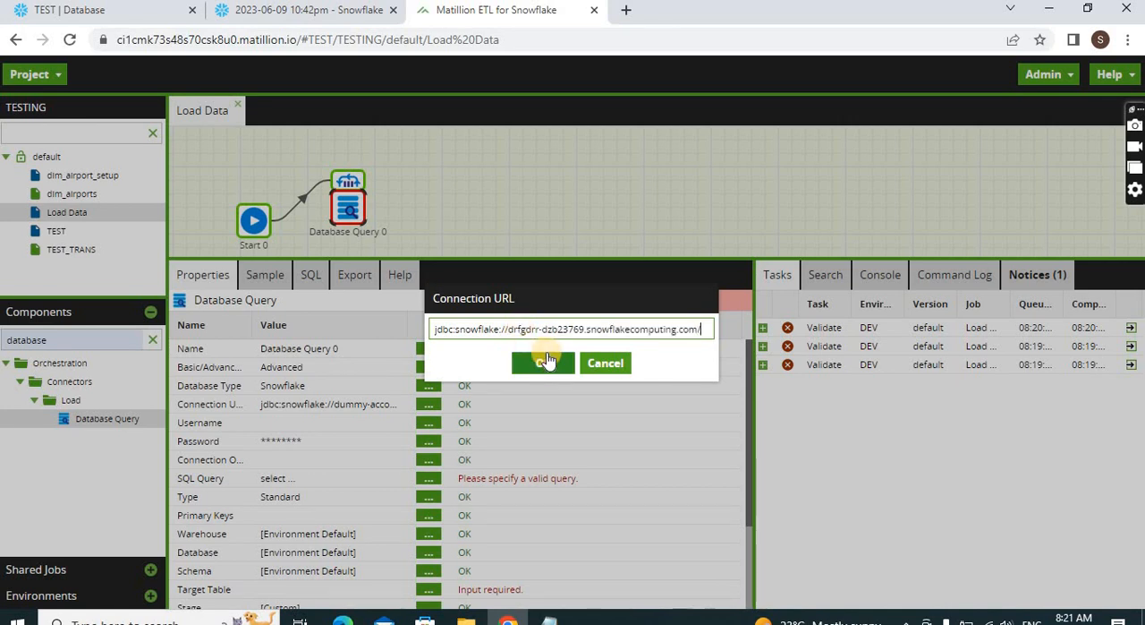
{"action": "left_click", "coordinate": [547, 364]}
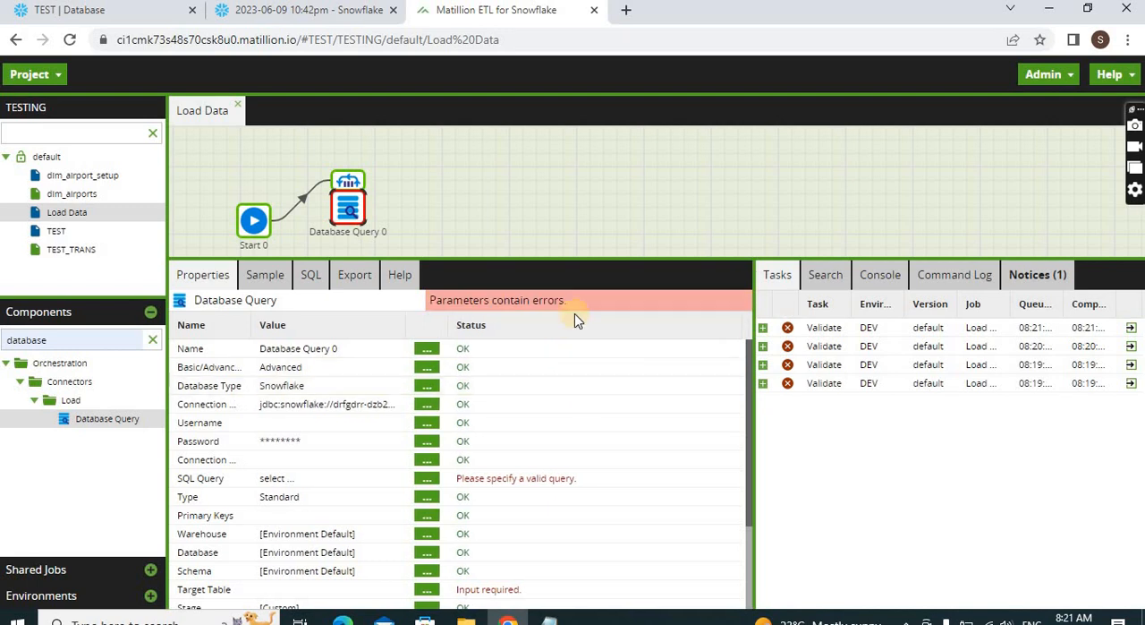
{"action": "left_click_drag", "start_coordinate": [560, 258], "coordinate": [544, 215]}
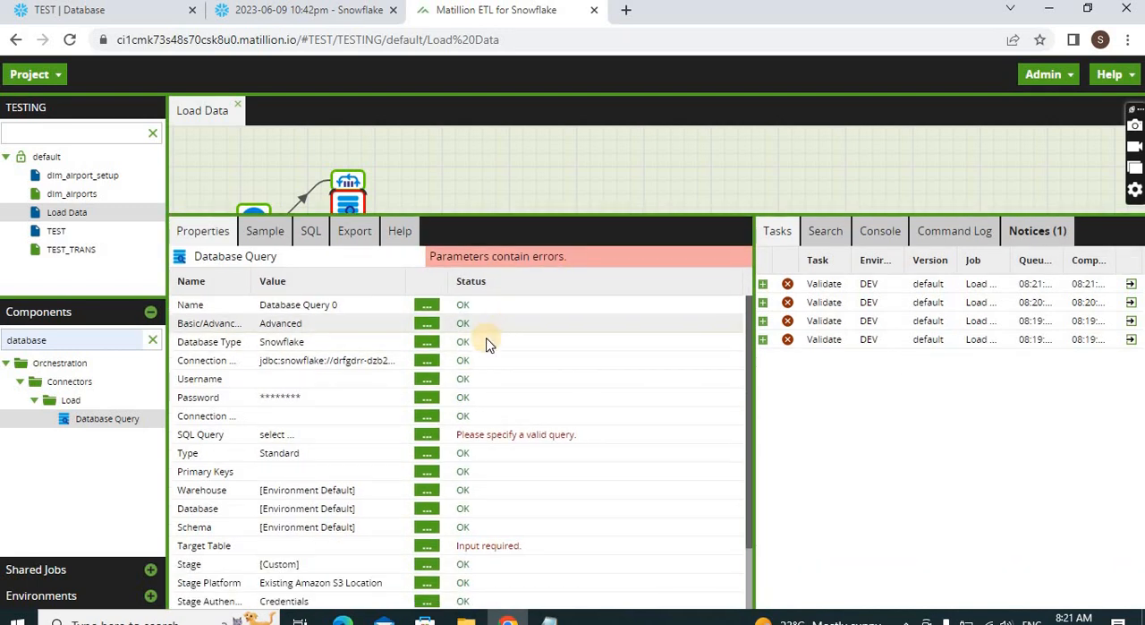
Copy the name of the username variable from the Load Data job variables
{"action": "left_click", "coordinate": [425, 383]}
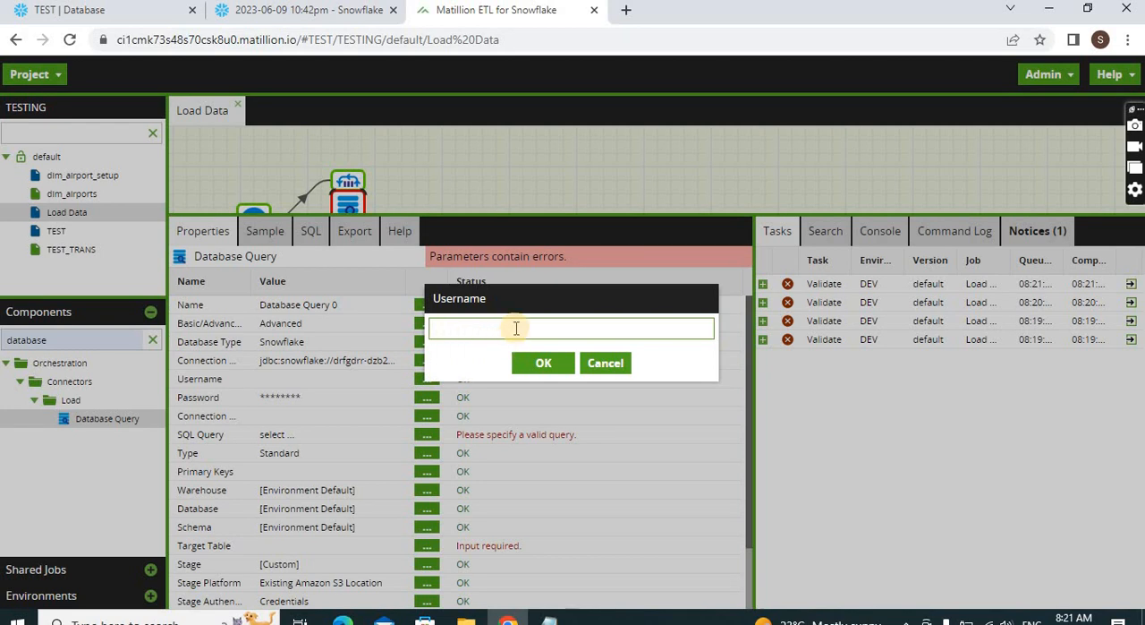
{"action": "left_click", "coordinate": [595, 365]}
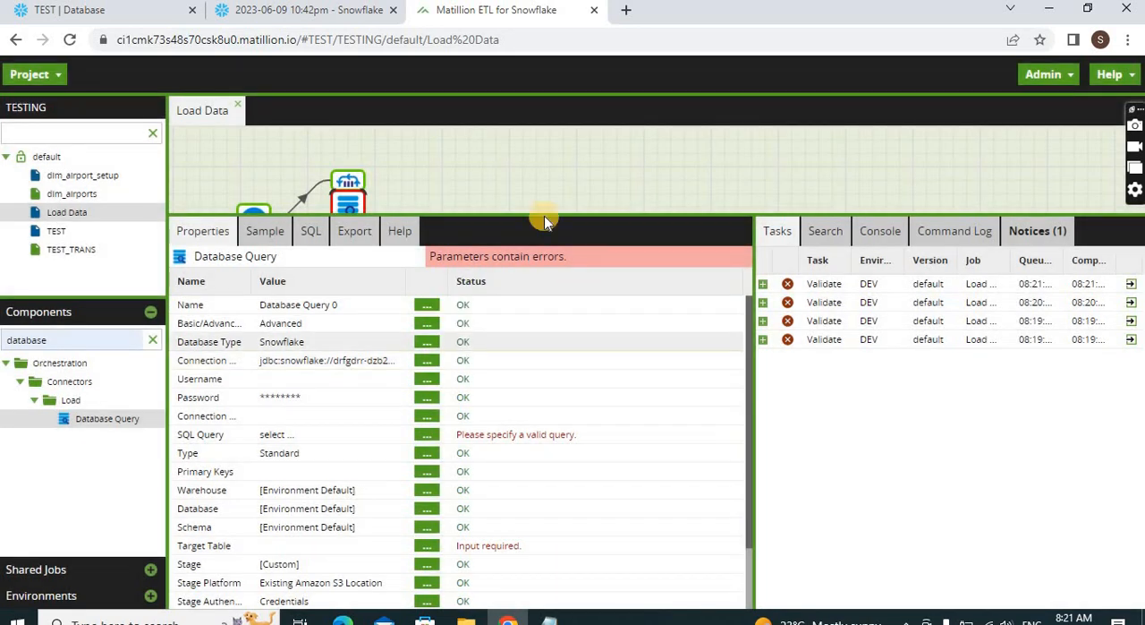
{"action": "right_click", "coordinate": [516, 177]}
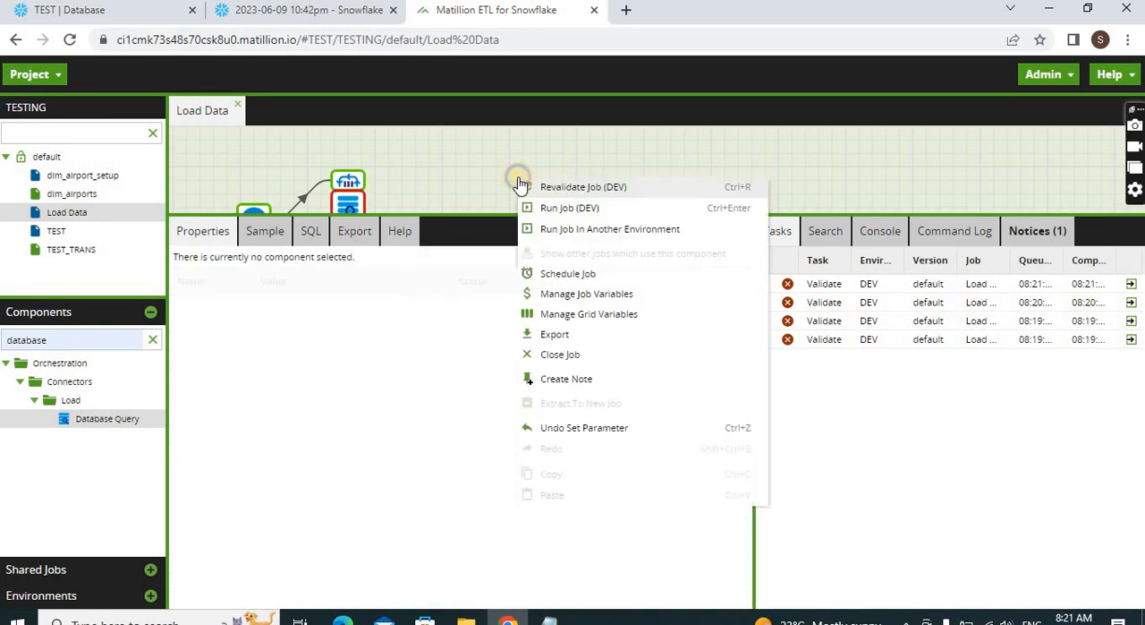
{"action": "left_click", "coordinate": [574, 296]}
{"action": "double_click", "coordinate": [292, 172]}
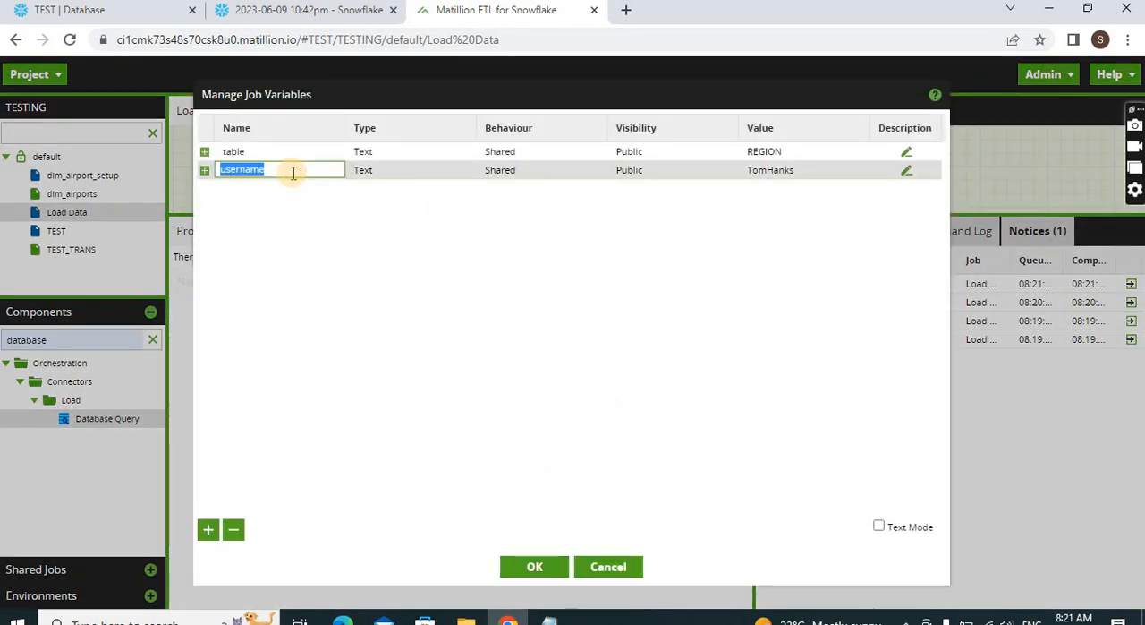
{"action": "left_click", "coordinate": [536, 572]}
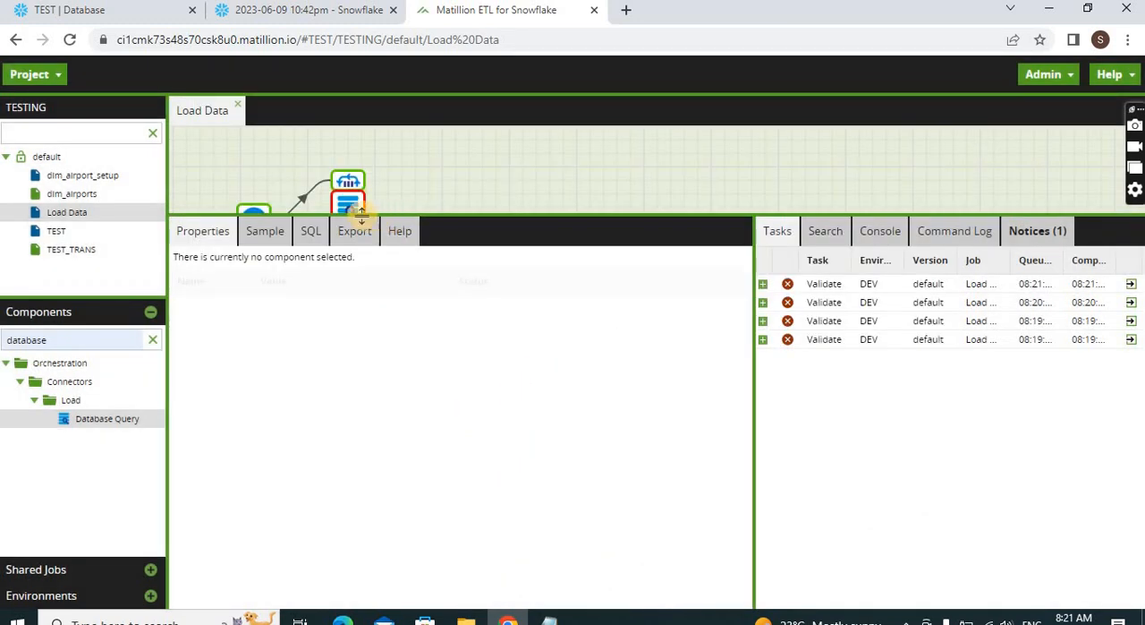
Set the Database Query component's username to the variable reference ${username}
{"action": "left_click", "coordinate": [356, 210]}
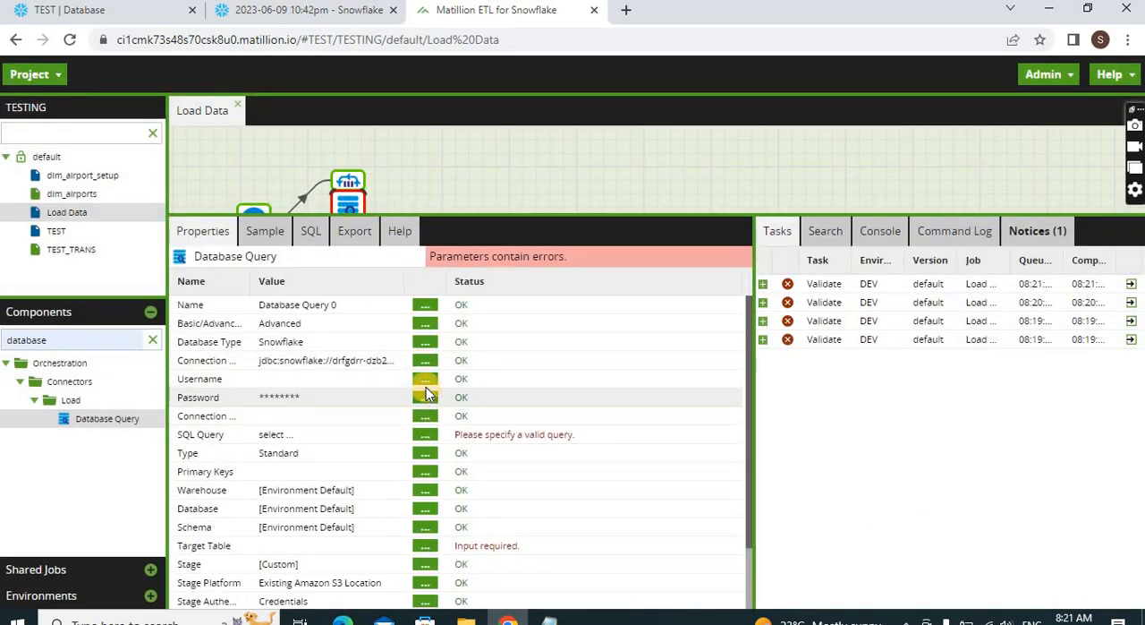
{"action": "left_click", "coordinate": [425, 380]}
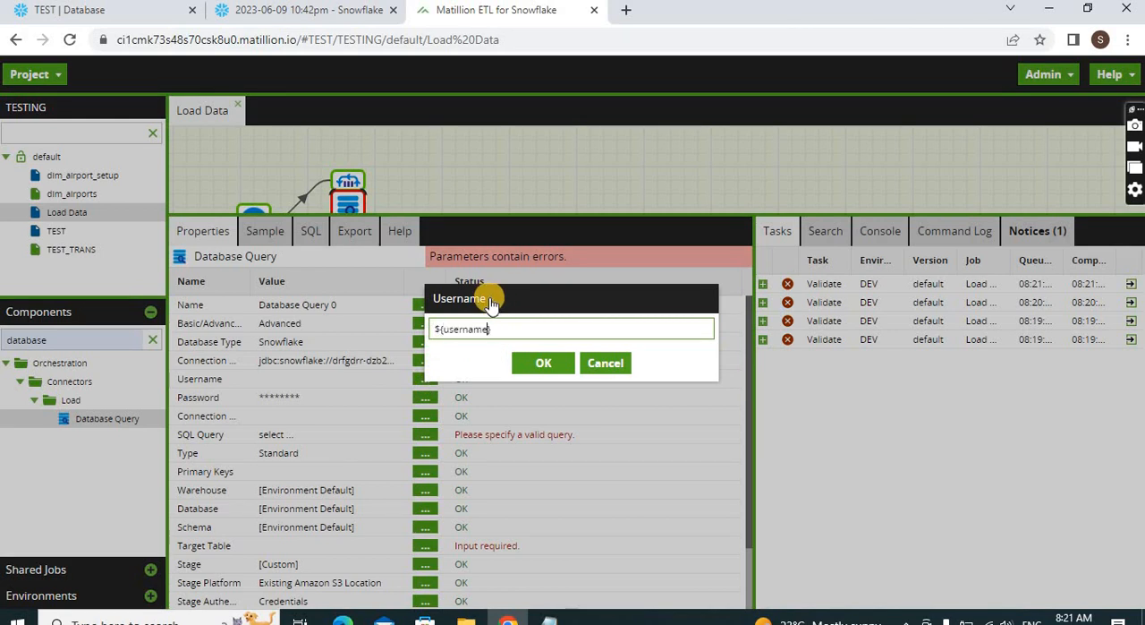
{"action": "left_click", "coordinate": [543, 363]}
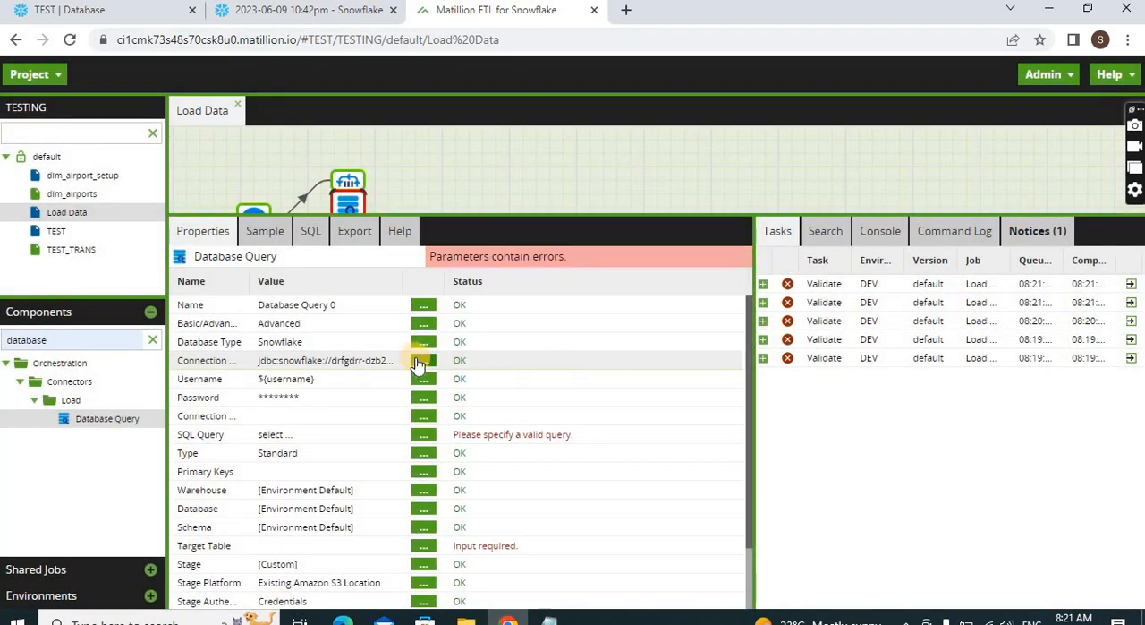
Set the Database Query's password to use the TESTING-DEV entry from the password manager
{"action": "left_click", "coordinate": [424, 397]}
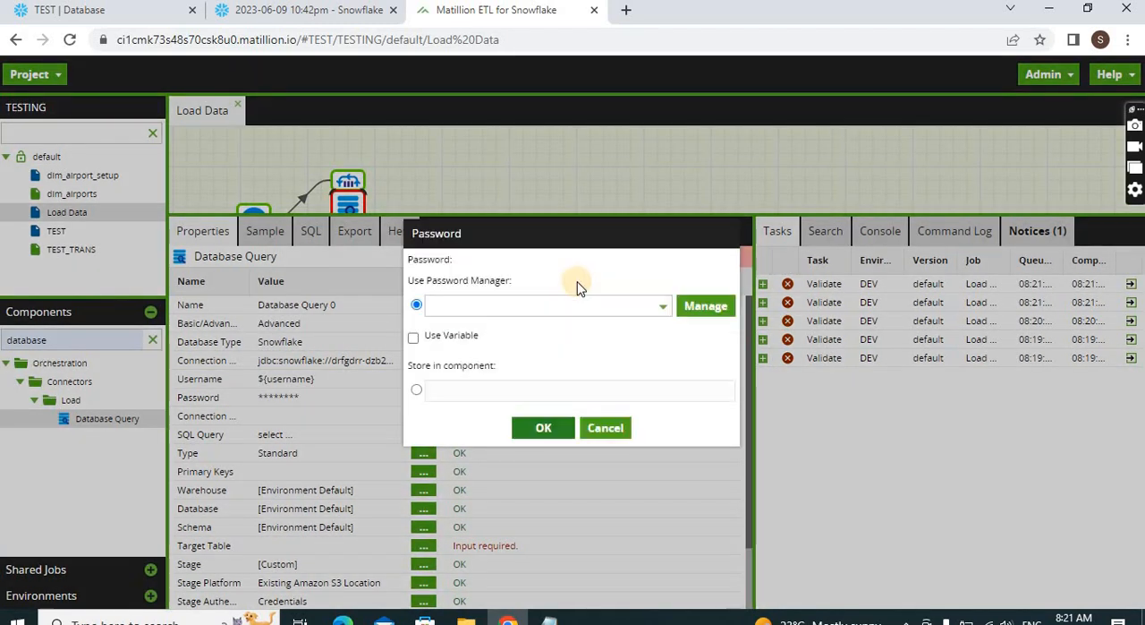
{"action": "left_click", "coordinate": [796, 340]}
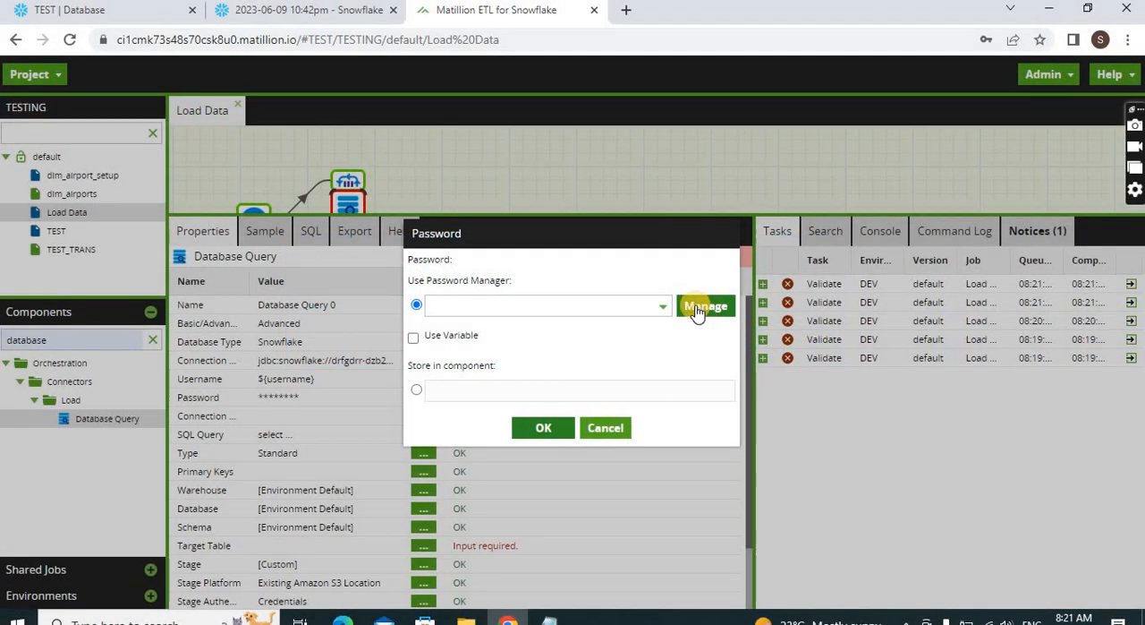
{"action": "left_click", "coordinate": [664, 309]}
{"action": "left_click", "coordinate": [595, 330]}
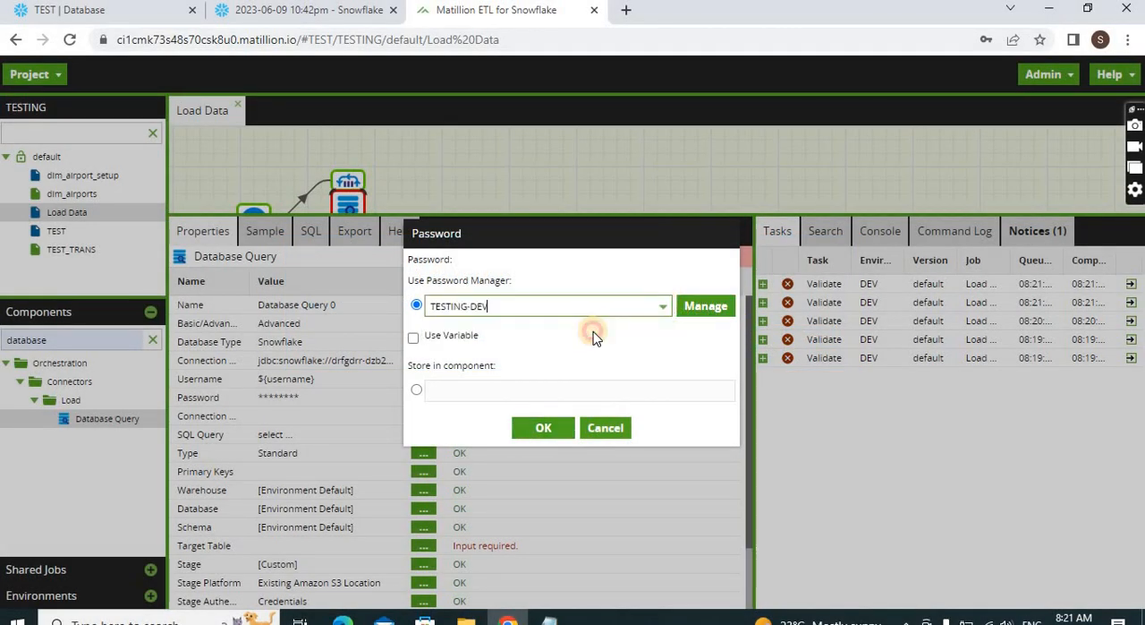
{"action": "left_click", "coordinate": [555, 428]}
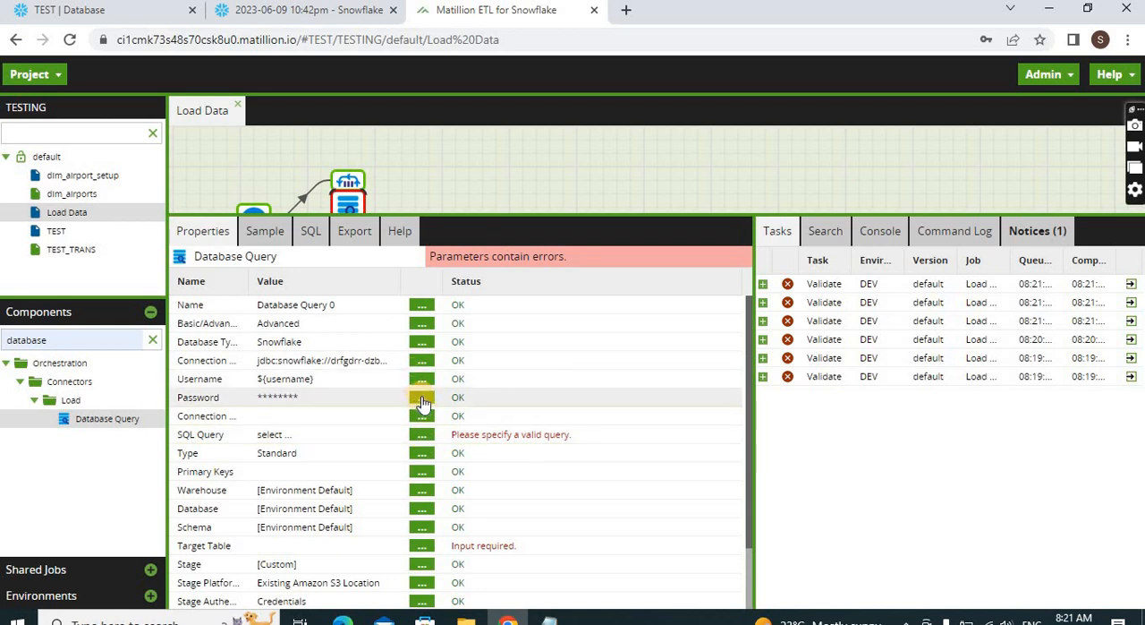
Write the Database Query's SQL as select * from ${src_db}.${src_schema}.${src_table}, inserting the three listed variables
{"action": "left_click", "coordinate": [424, 435]}
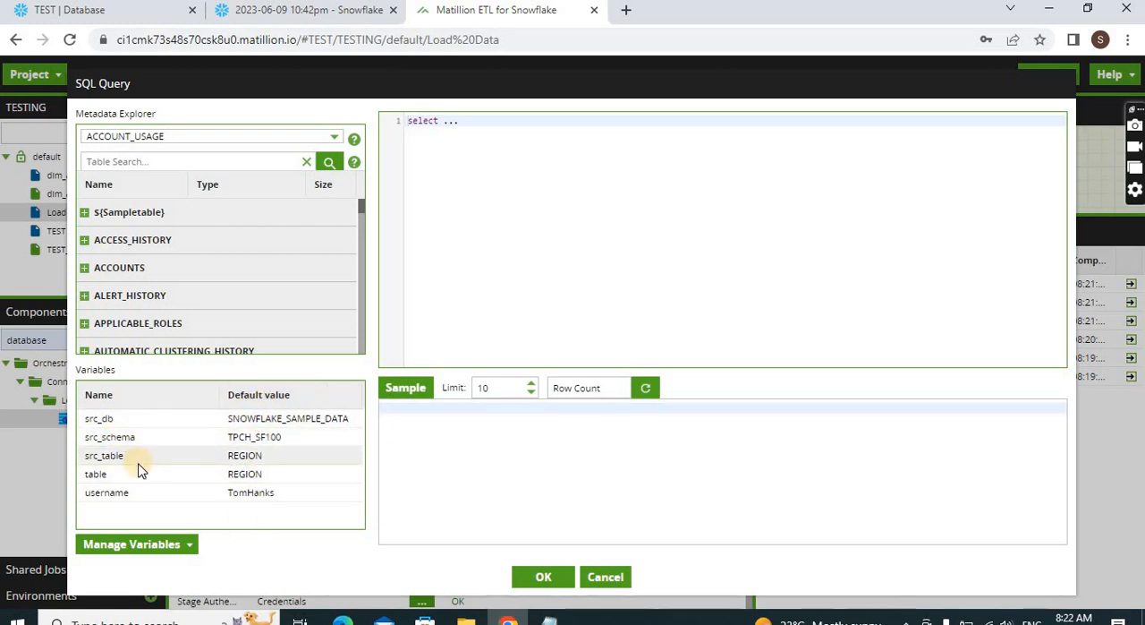
{"action": "left_click", "coordinate": [511, 125]}
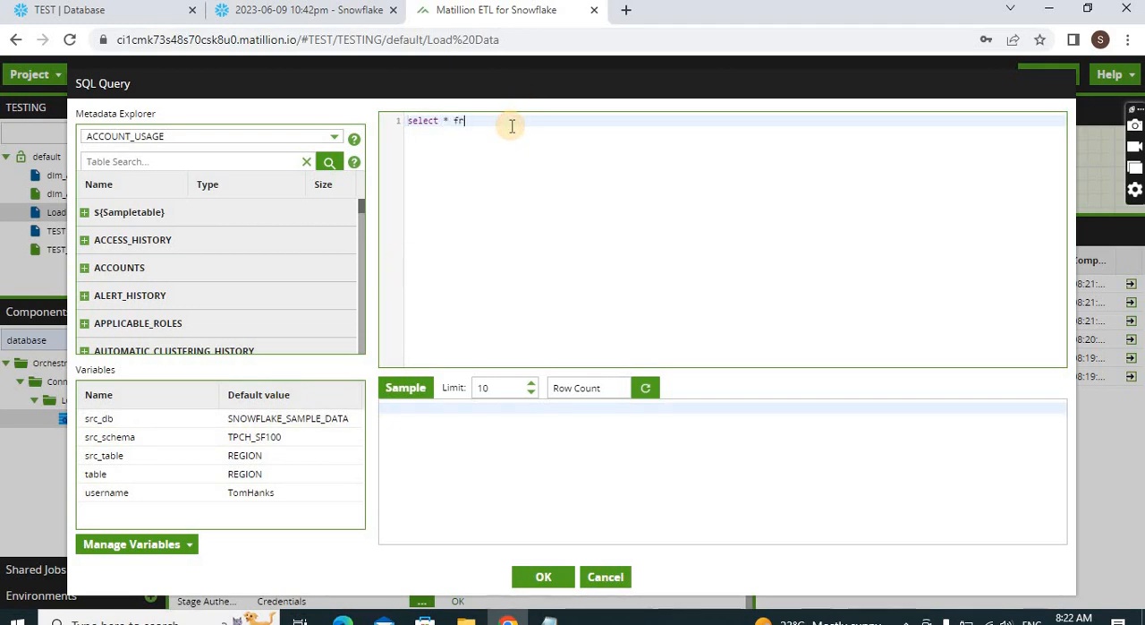
{"action": "type", "text": "om"}
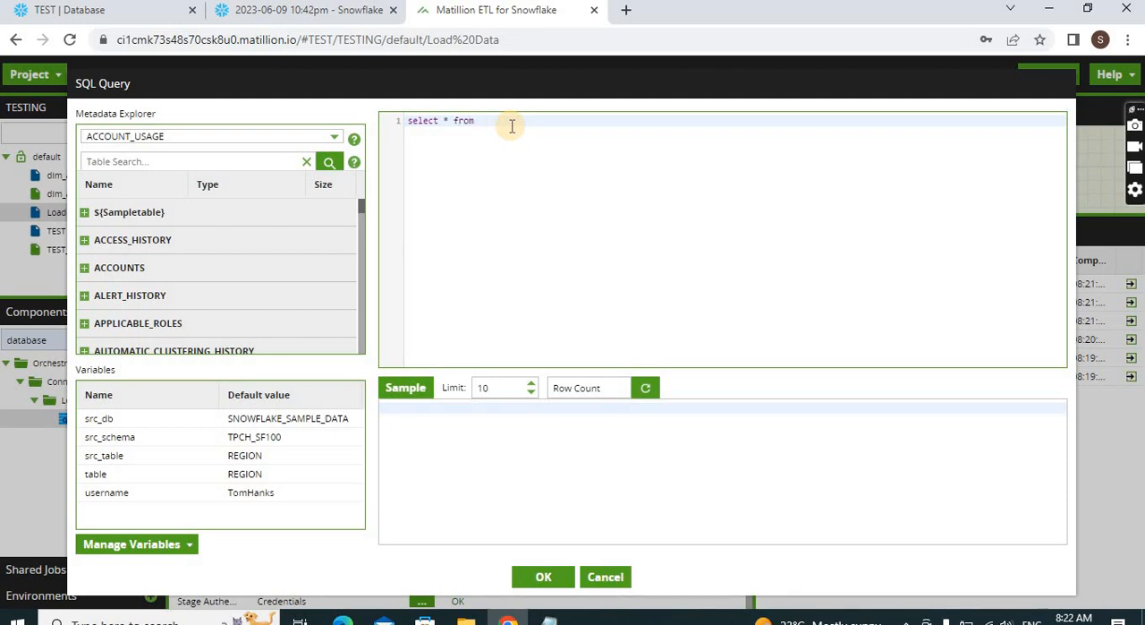
{"action": "double_click", "coordinate": [270, 417]}
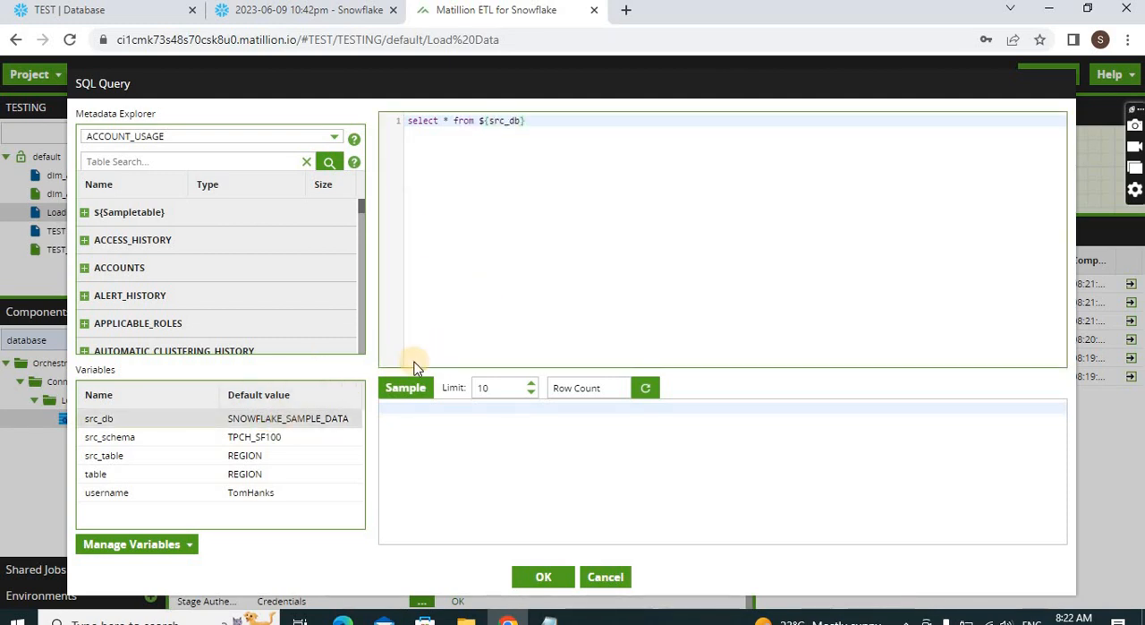
{"action": "double_click", "coordinate": [279, 439]}
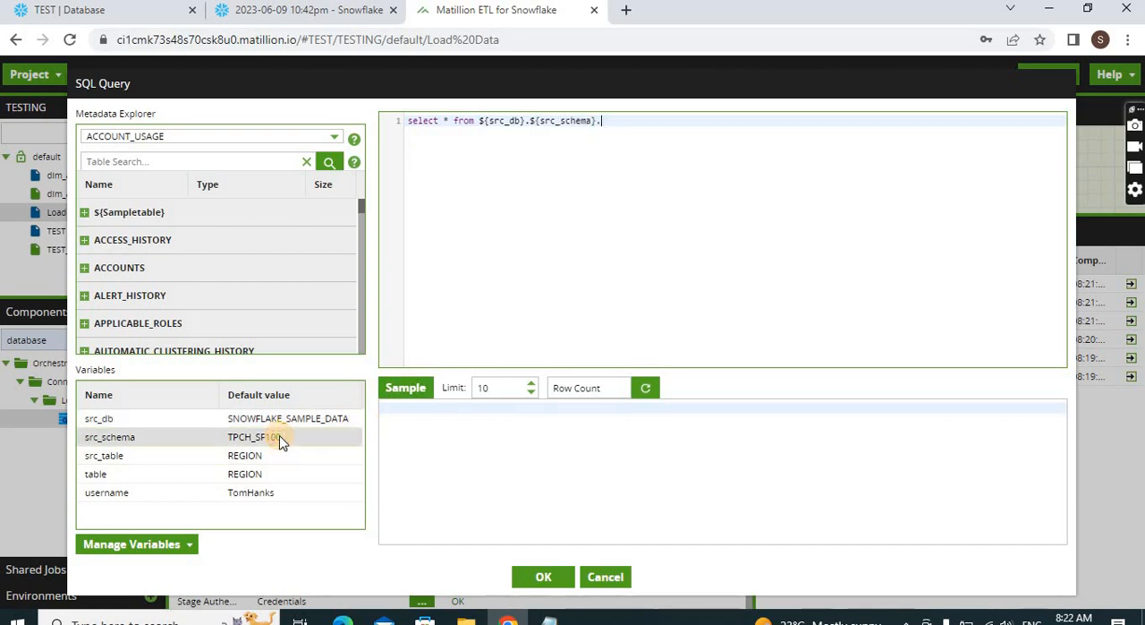
{"action": "type", "text": "."}
{"action": "double_click", "coordinate": [266, 456]}
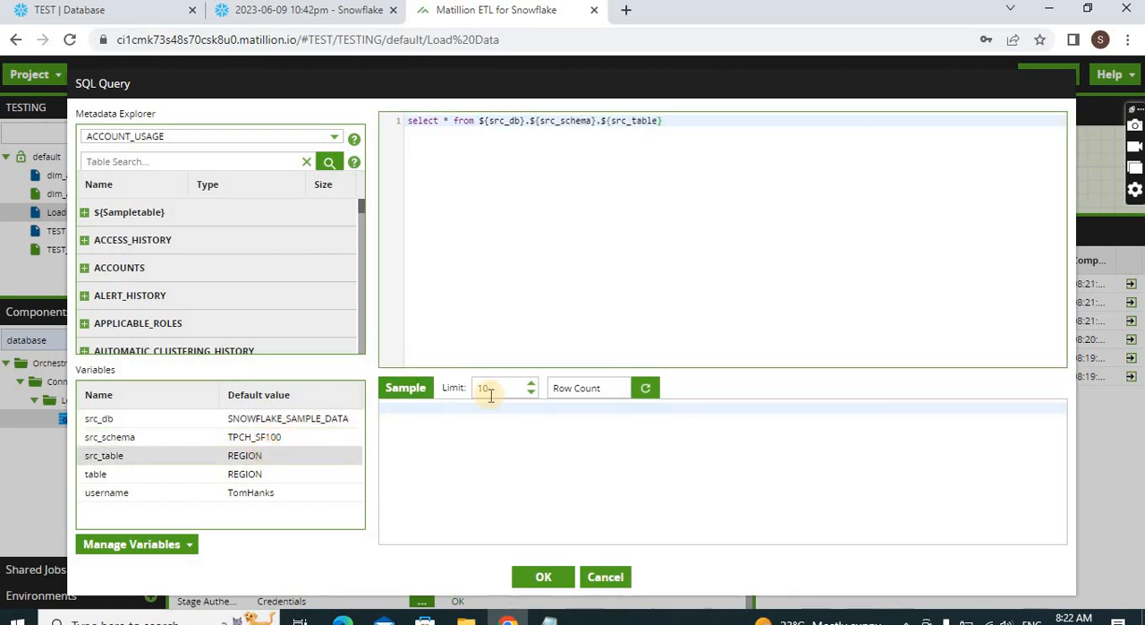
Sample the SQL query with a limit of 10, widen the R_COMMENT result column, and save the query
{"action": "left_click", "coordinate": [426, 390]}
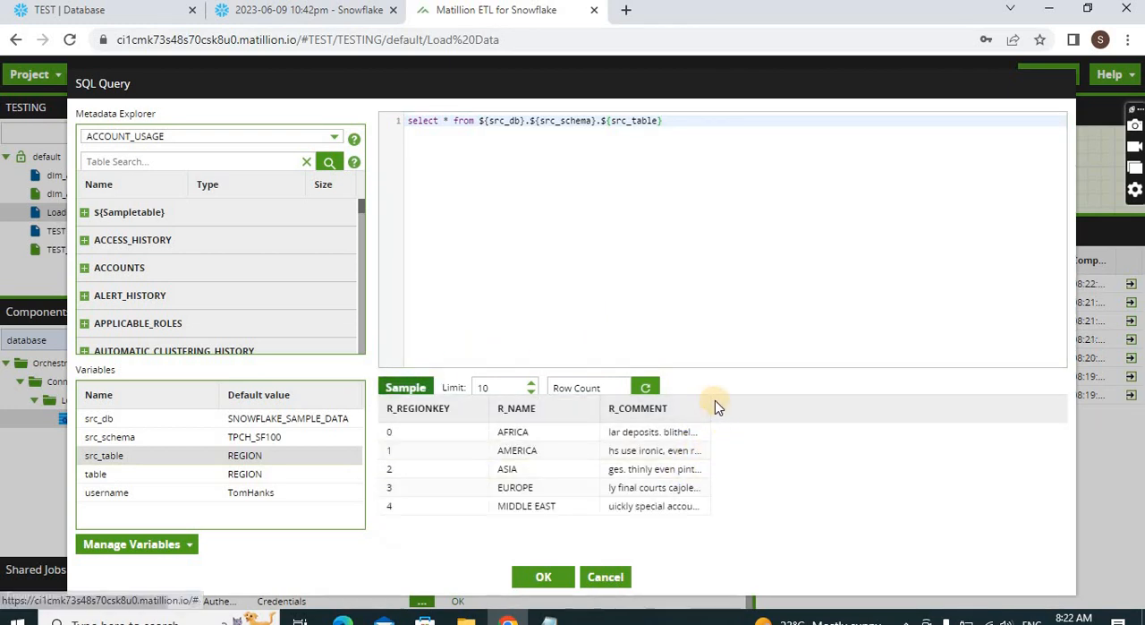
{"action": "left_click_drag", "start_coordinate": [710, 404], "coordinate": [761, 383]}
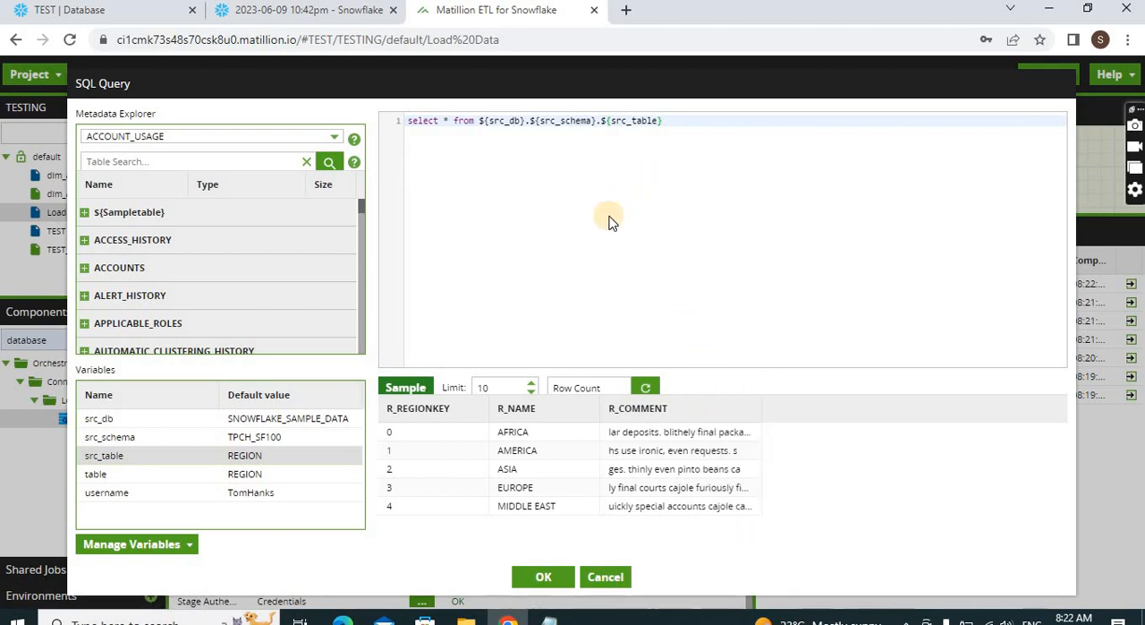
{"action": "left_click", "coordinate": [546, 577]}
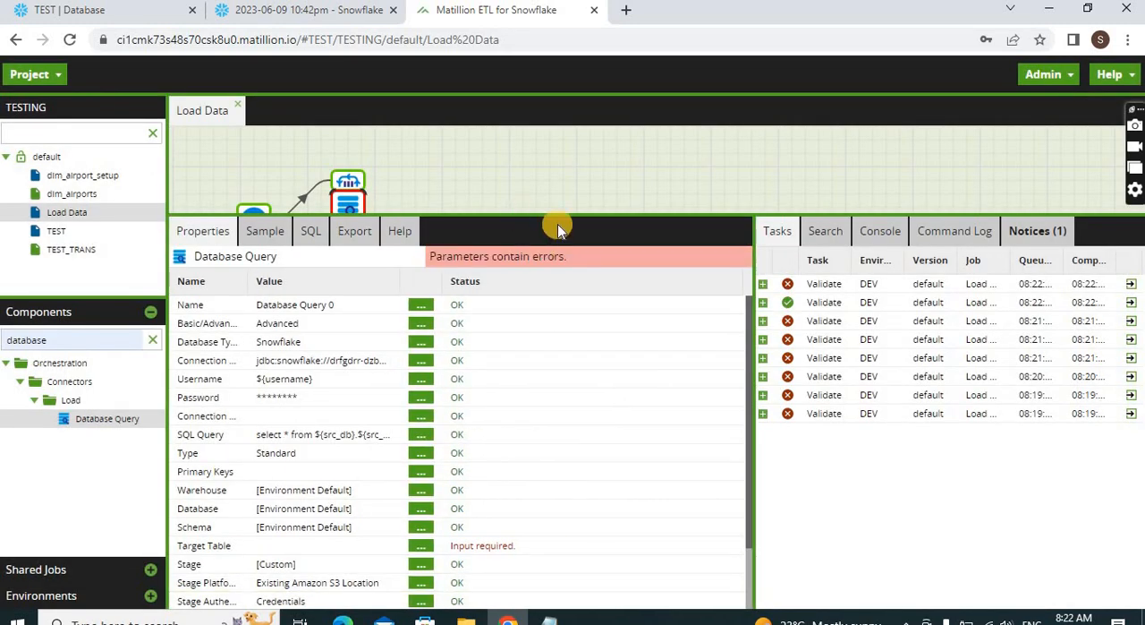
Enlarge the properties area and set the Database Query's warehouse to COMPUTE_WH
{"action": "left_click_drag", "start_coordinate": [547, 217], "coordinate": [542, 194]}
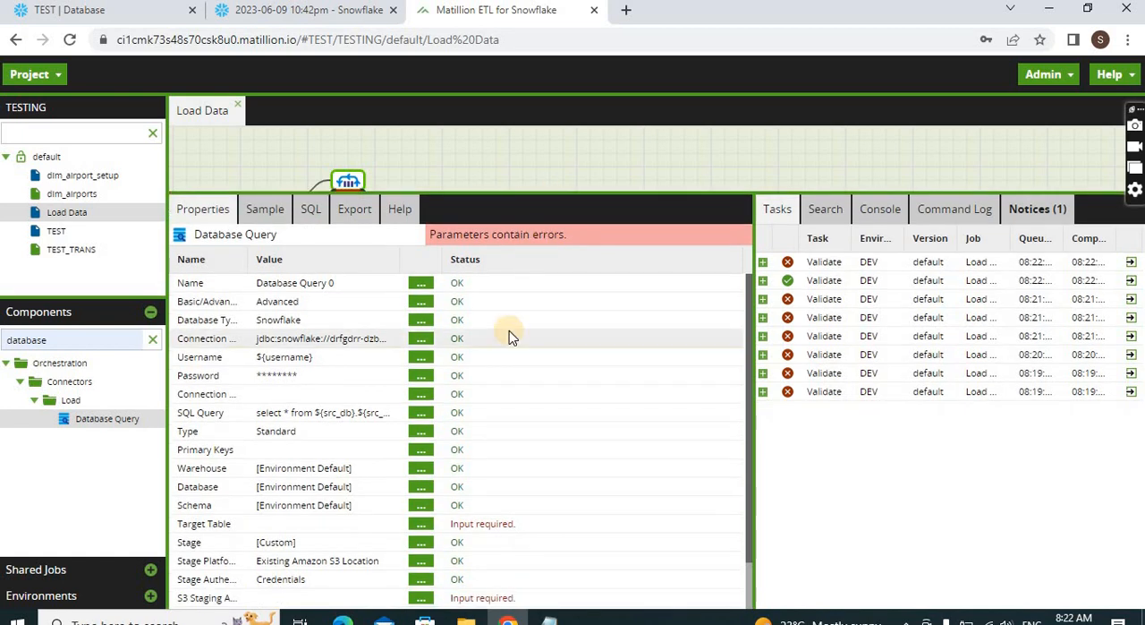
{"action": "left_click", "coordinate": [417, 476]}
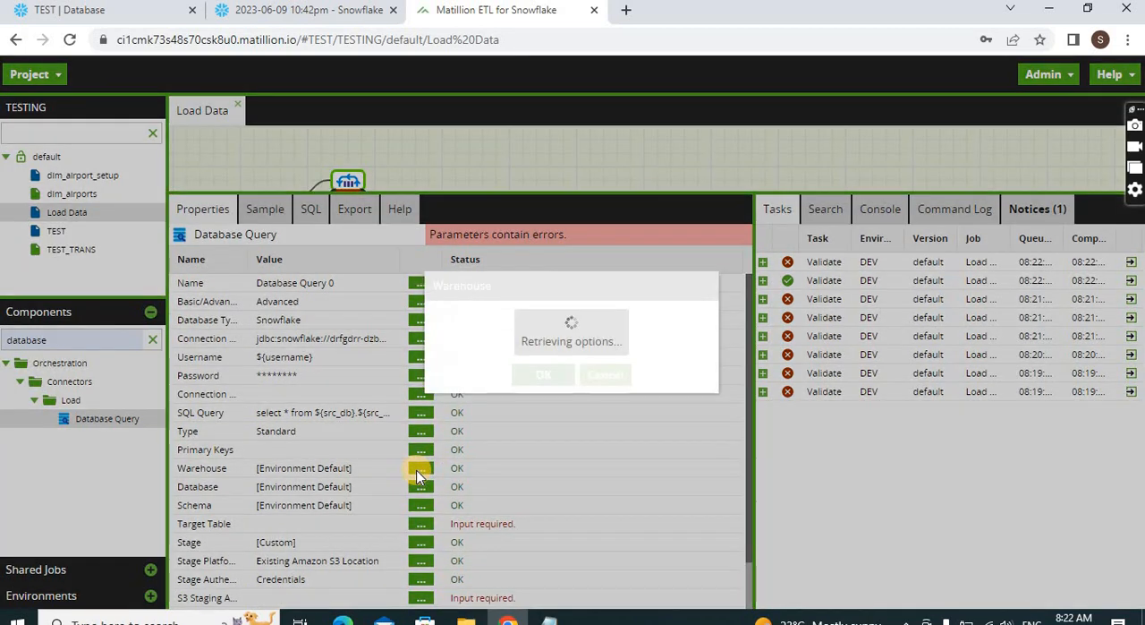
{"action": "left_click", "coordinate": [644, 309]}
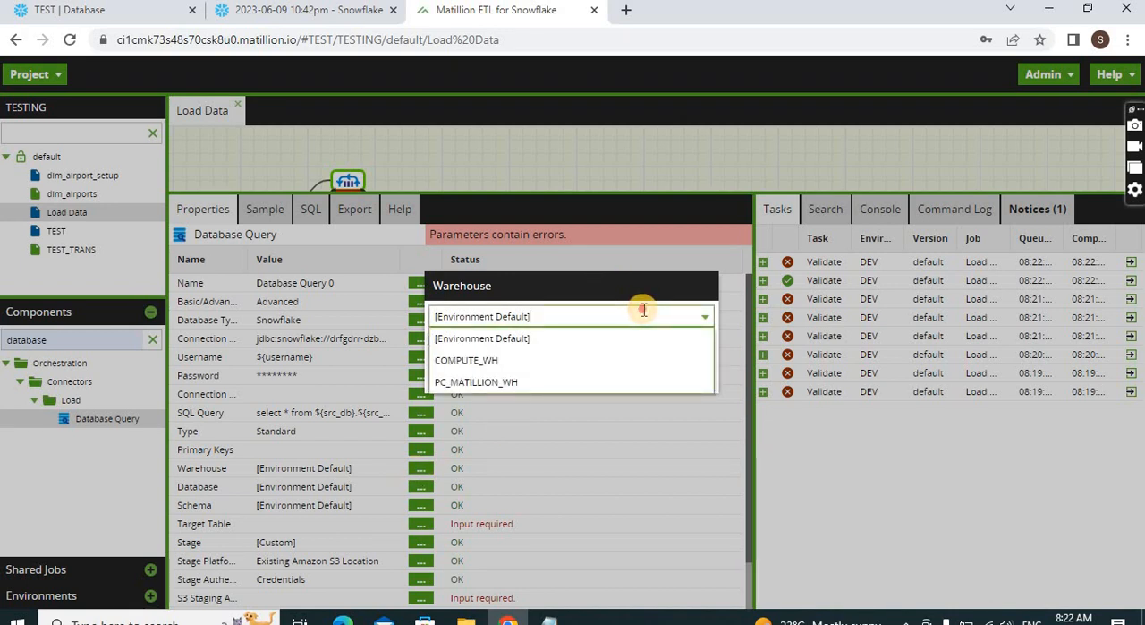
{"action": "left_click", "coordinate": [508, 347]}
{"action": "left_click", "coordinate": [544, 317]}
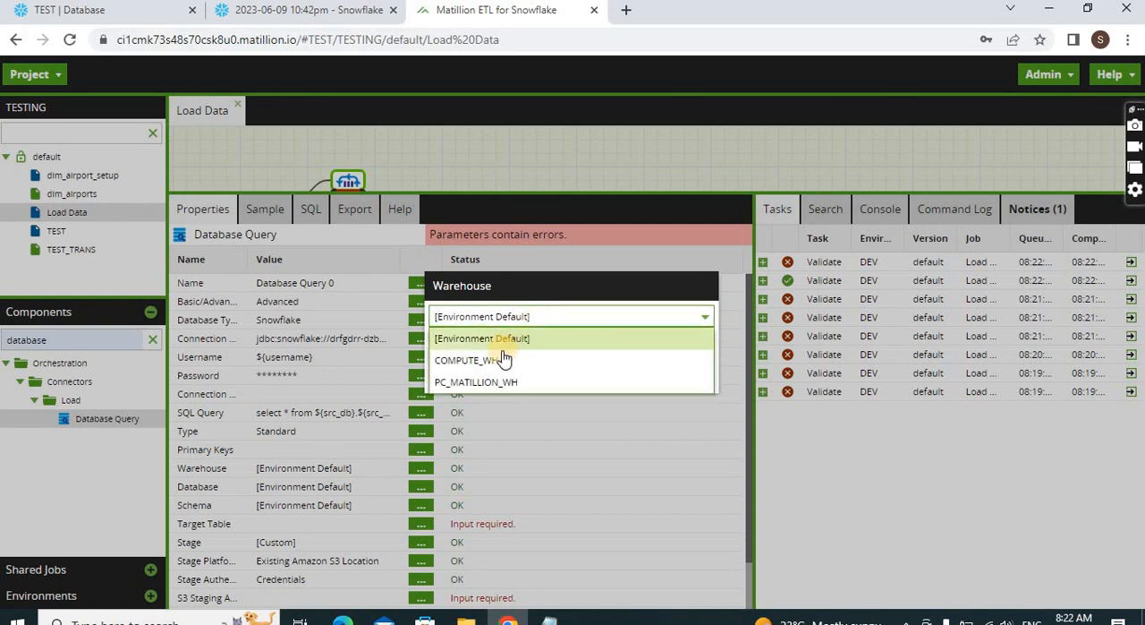
{"action": "left_click", "coordinate": [532, 359]}
{"action": "left_click", "coordinate": [537, 376]}
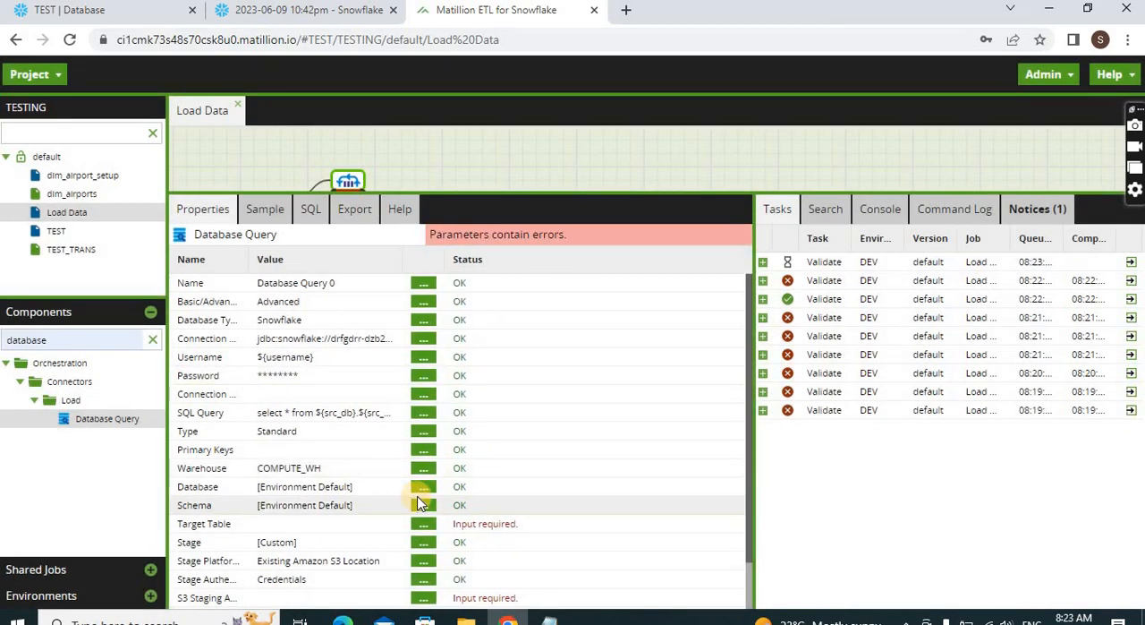
Set the Database Query's database to TEST and its schema to PUBLIC
{"action": "left_click", "coordinate": [420, 486]}
{"action": "left_click", "coordinate": [570, 315]}
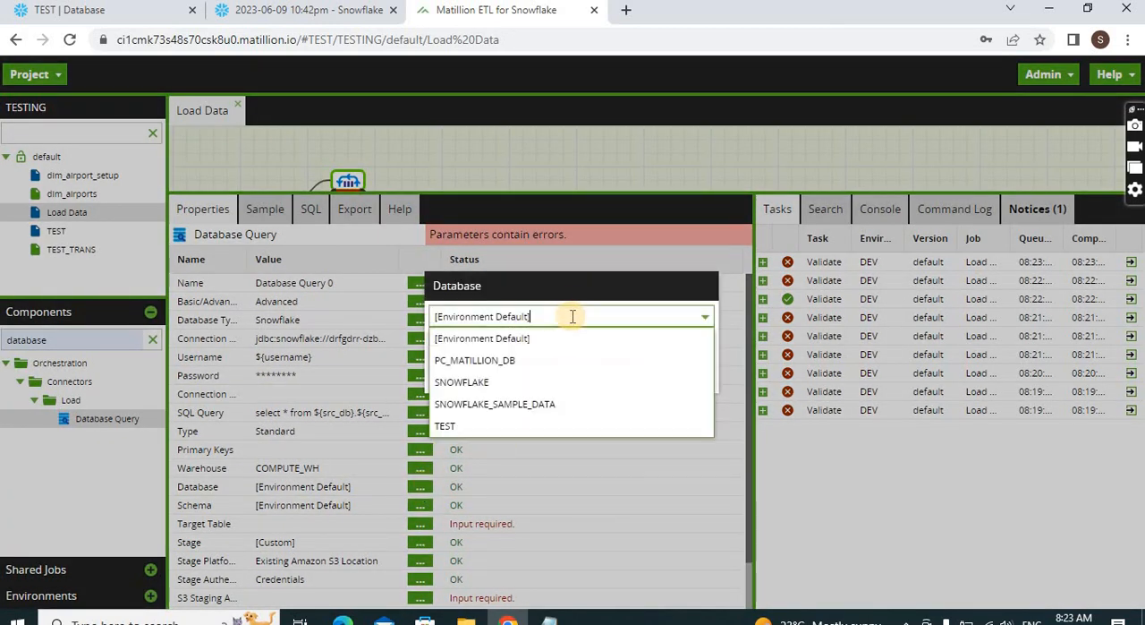
{"action": "left_click", "coordinate": [478, 427]}
{"action": "left_click", "coordinate": [542, 374]}
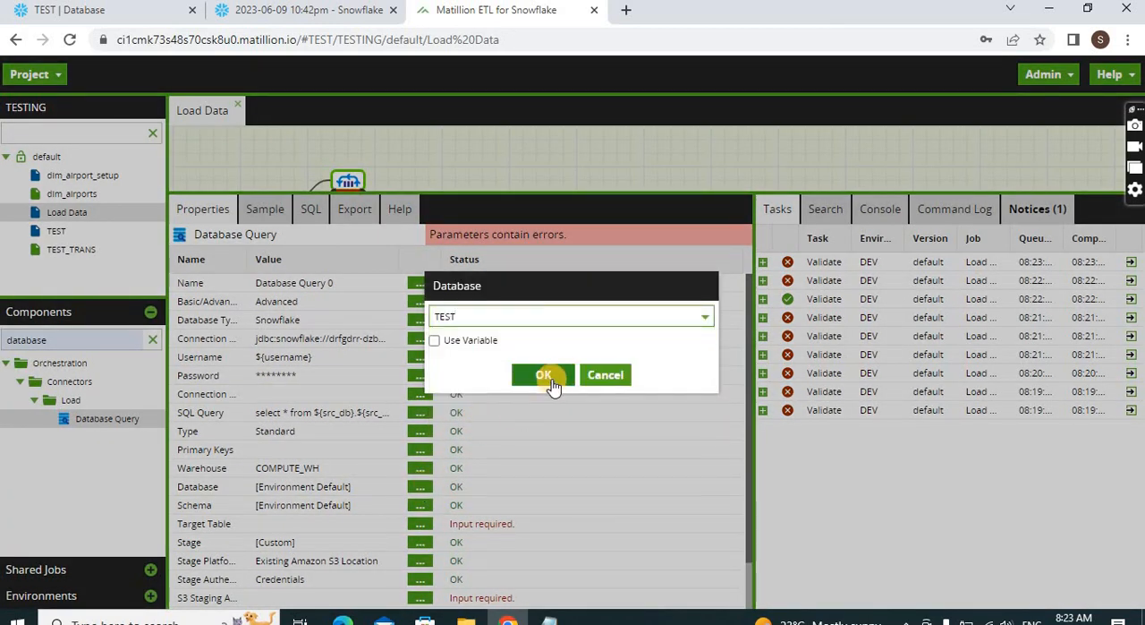
{"action": "left_click", "coordinate": [422, 505]}
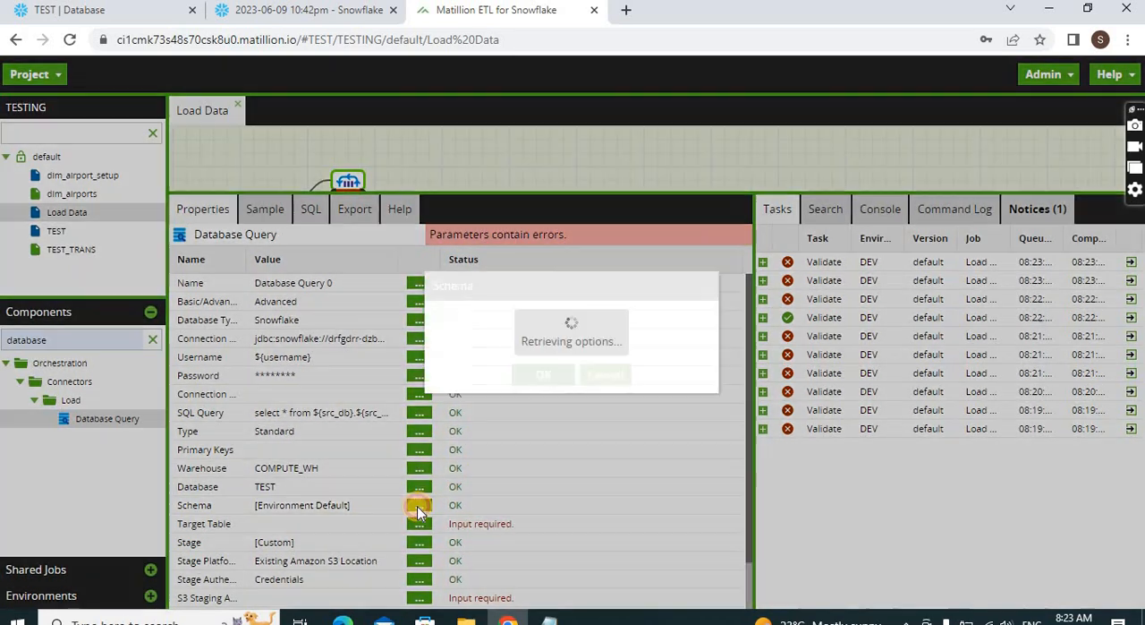
{"action": "left_click", "coordinate": [527, 331]}
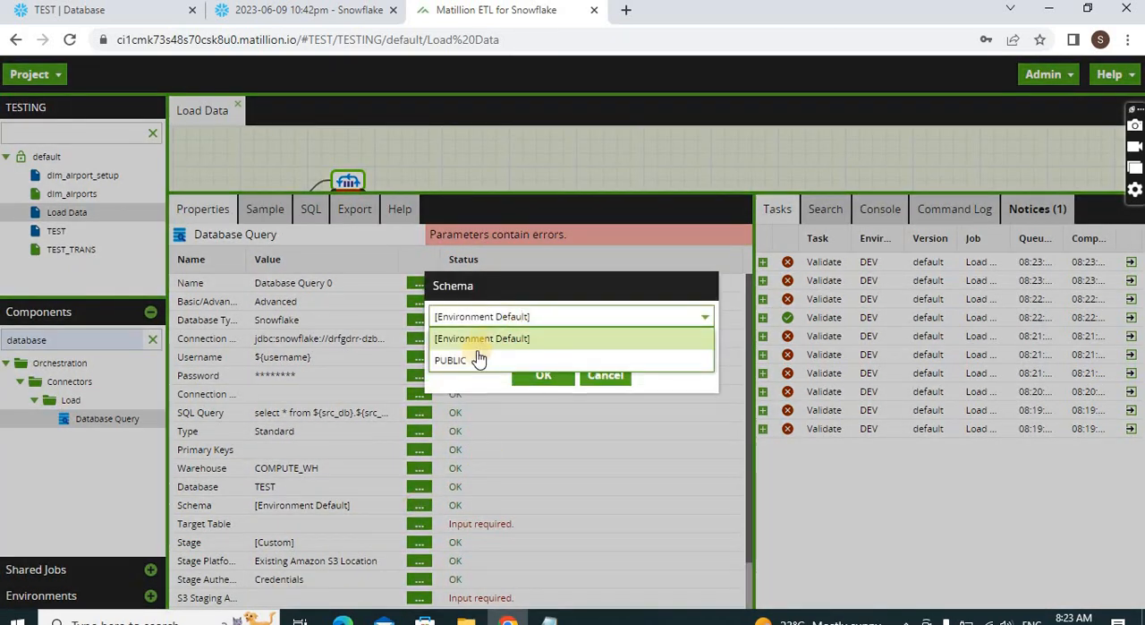
{"action": "left_click", "coordinate": [477, 356]}
{"action": "left_click", "coordinate": [543, 374]}
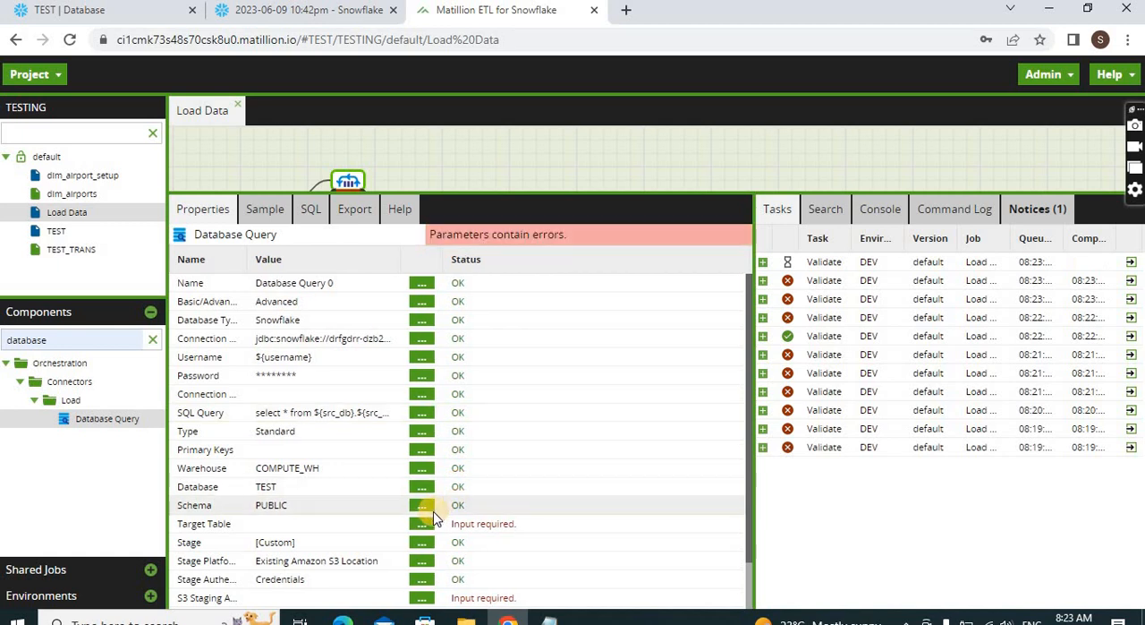
Close the empty Target Table setting and copy the name of the table variable from the job variables
{"action": "left_click", "coordinate": [419, 524]}
{"action": "left_click", "coordinate": [543, 362]}
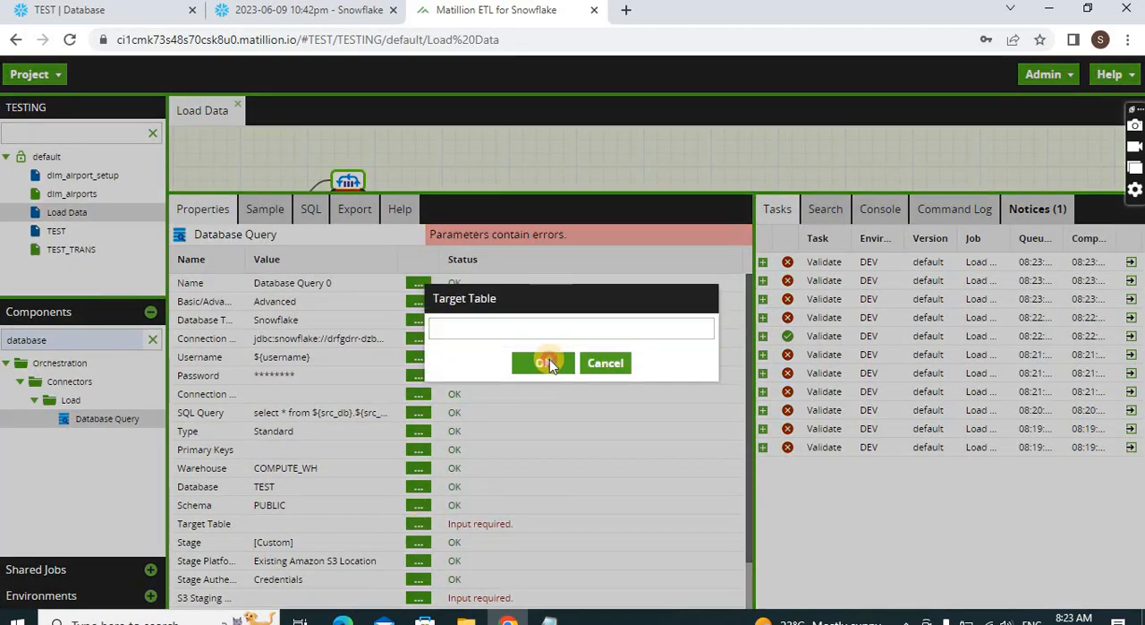
{"action": "left_click", "coordinate": [544, 161]}
{"action": "right_click", "coordinate": [544, 164]}
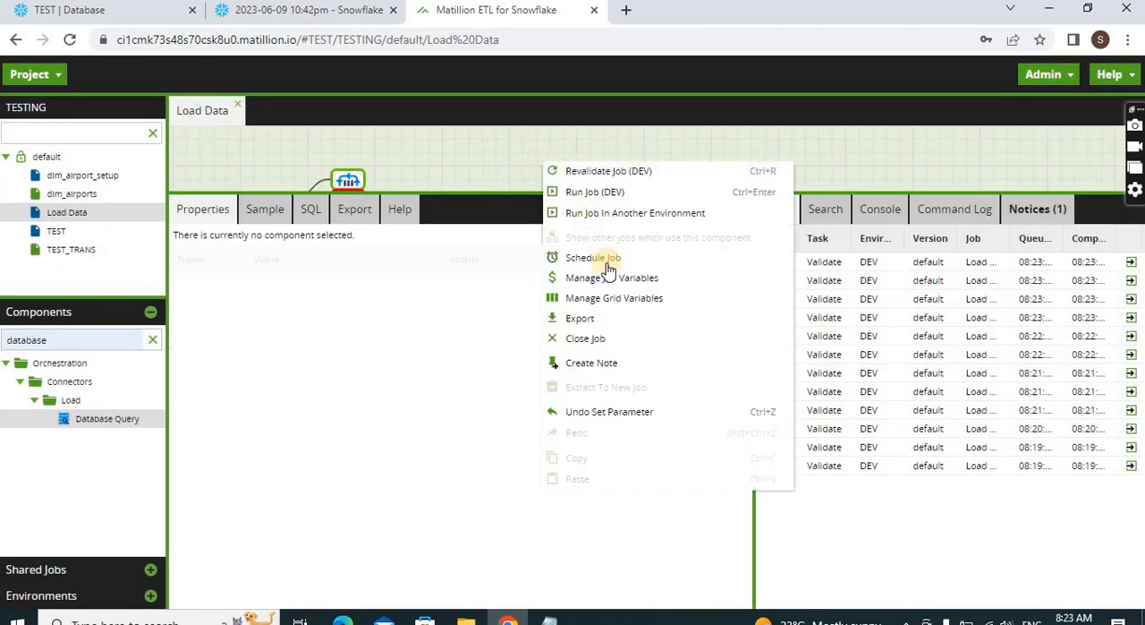
{"action": "left_click", "coordinate": [606, 277]}
{"action": "left_click", "coordinate": [256, 152]}
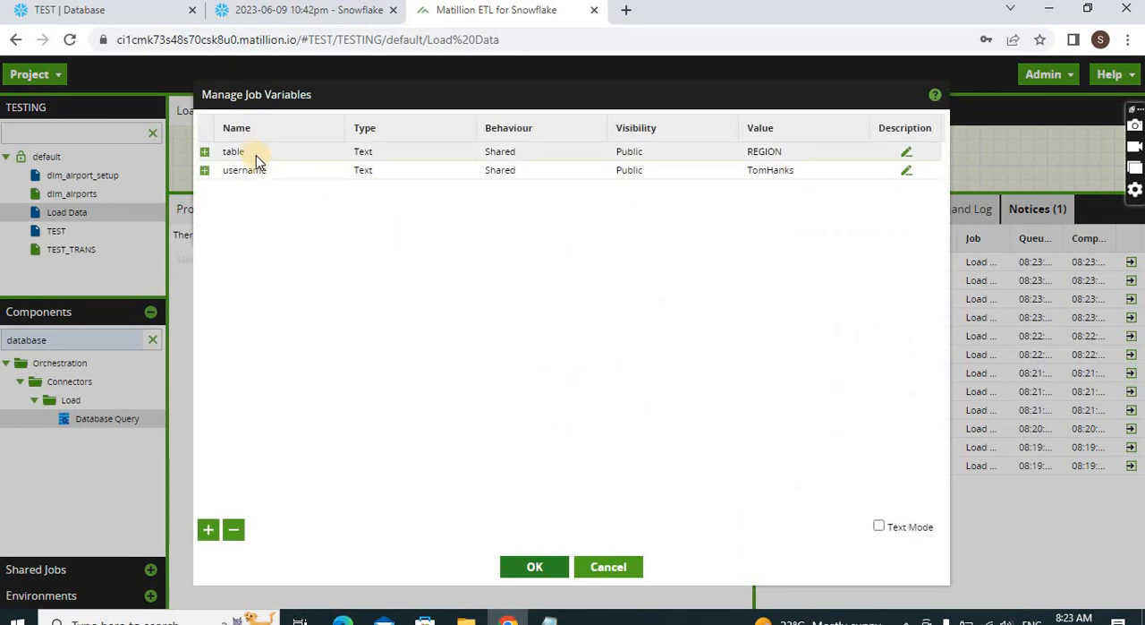
{"action": "left_click", "coordinate": [256, 151]}
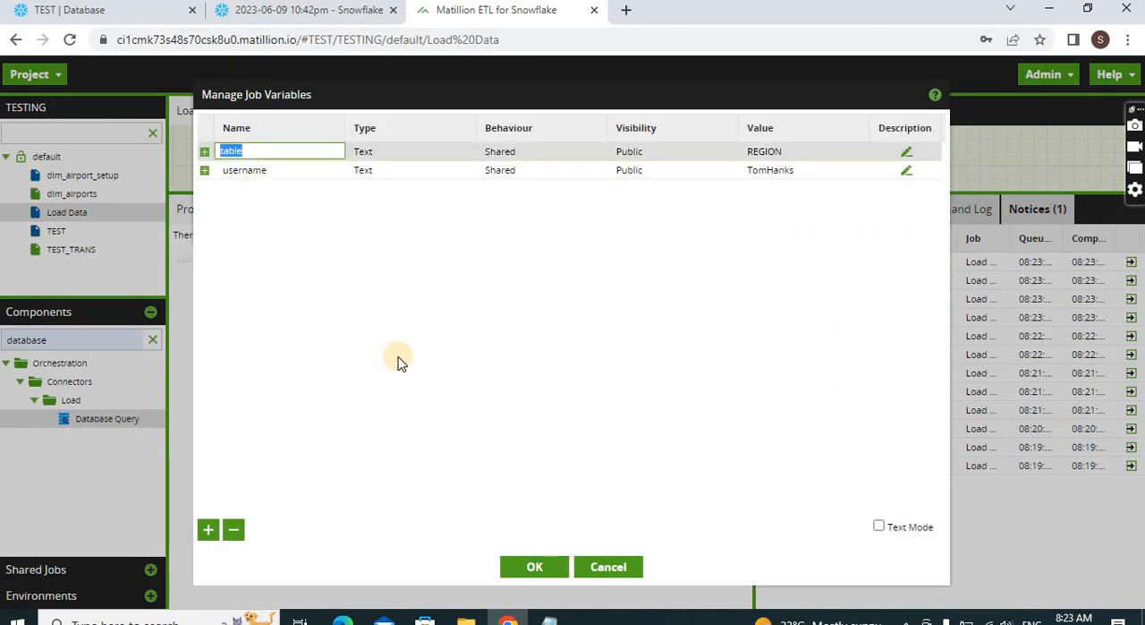
{"action": "left_click", "coordinate": [542, 566]}
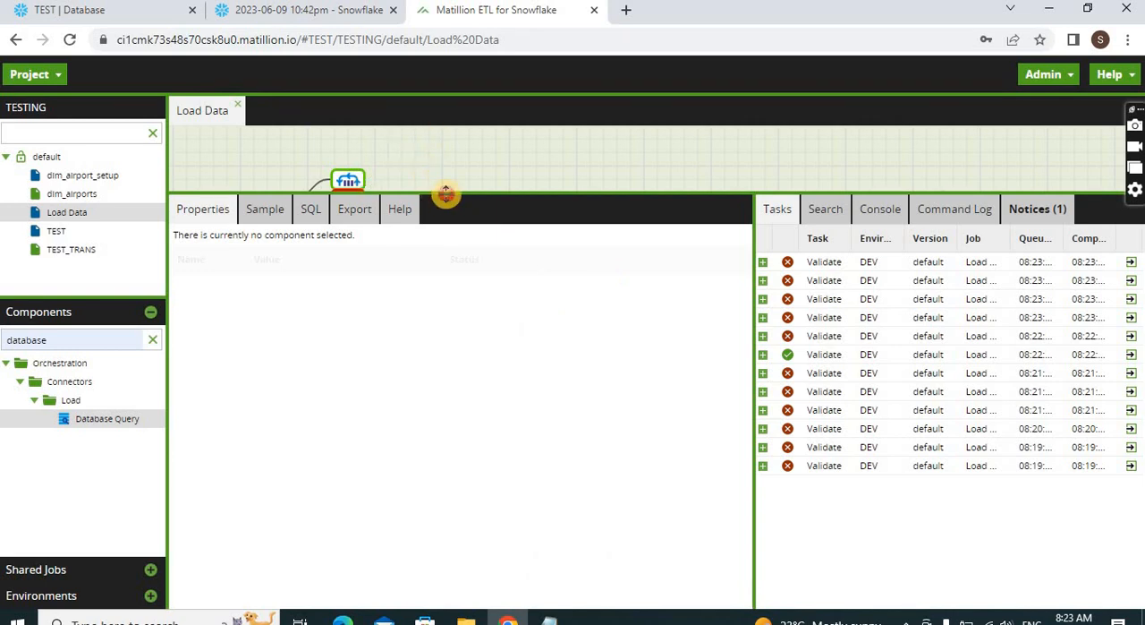
Set the Database Query's target table to the variable ${table}
{"action": "left_click_drag", "start_coordinate": [445, 195], "coordinate": [450, 223]}
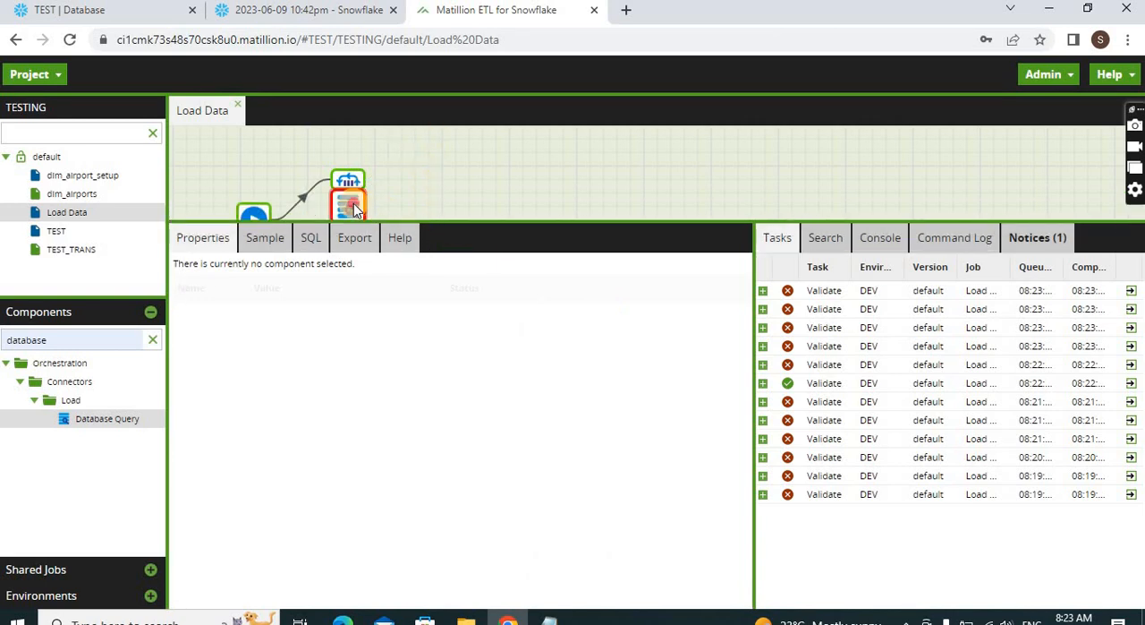
{"action": "left_click", "coordinate": [355, 208]}
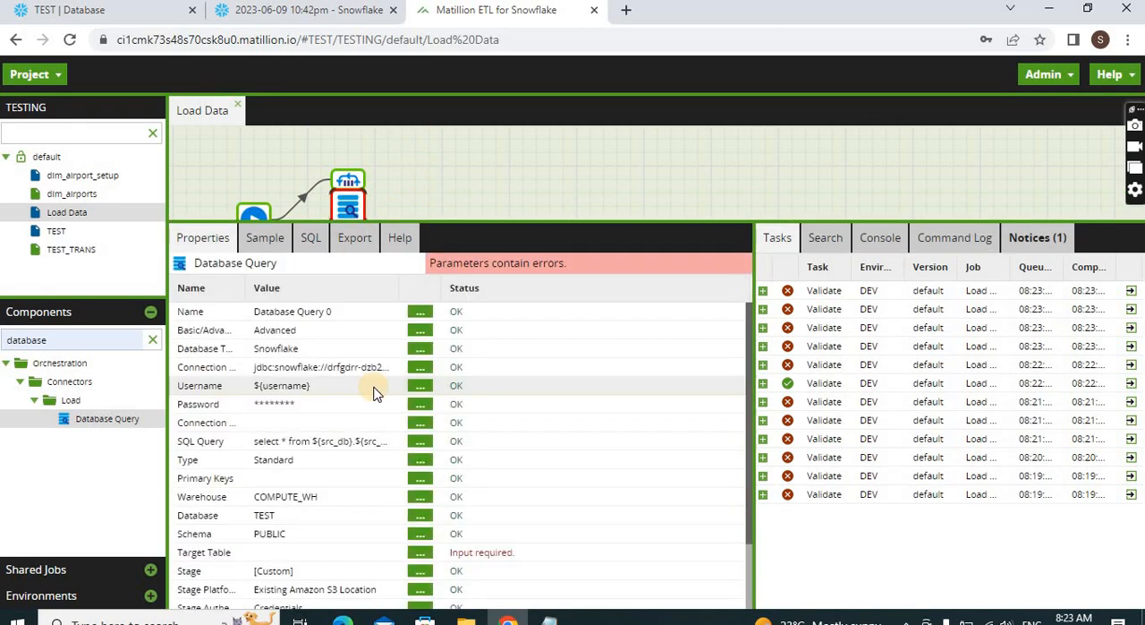
{"action": "left_click", "coordinate": [412, 557]}
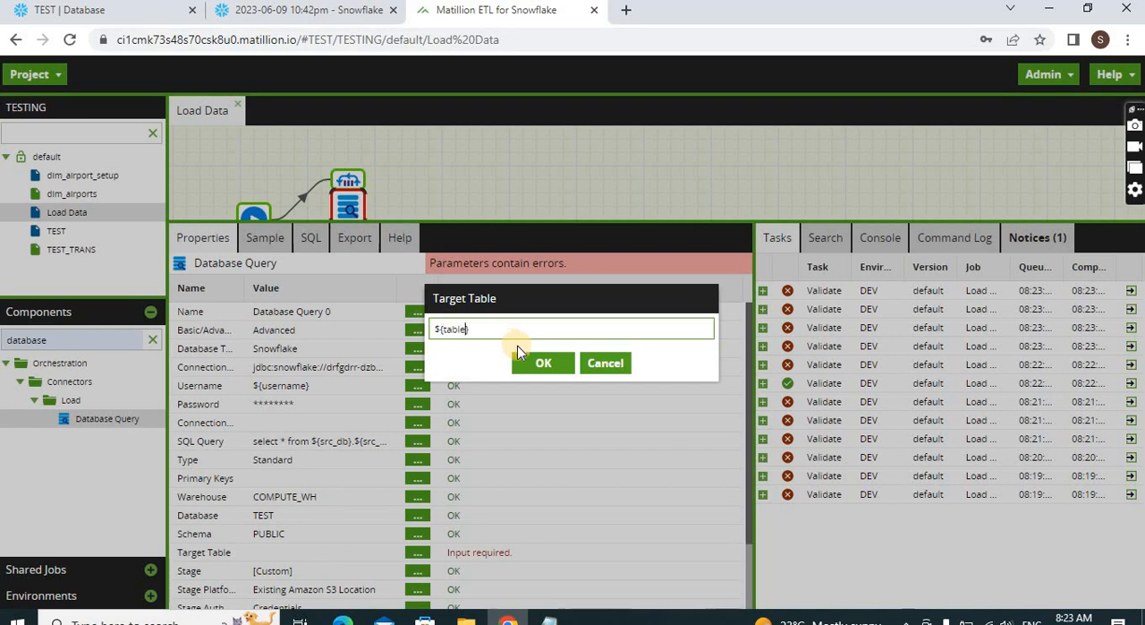
{"action": "left_click", "coordinate": [547, 362]}
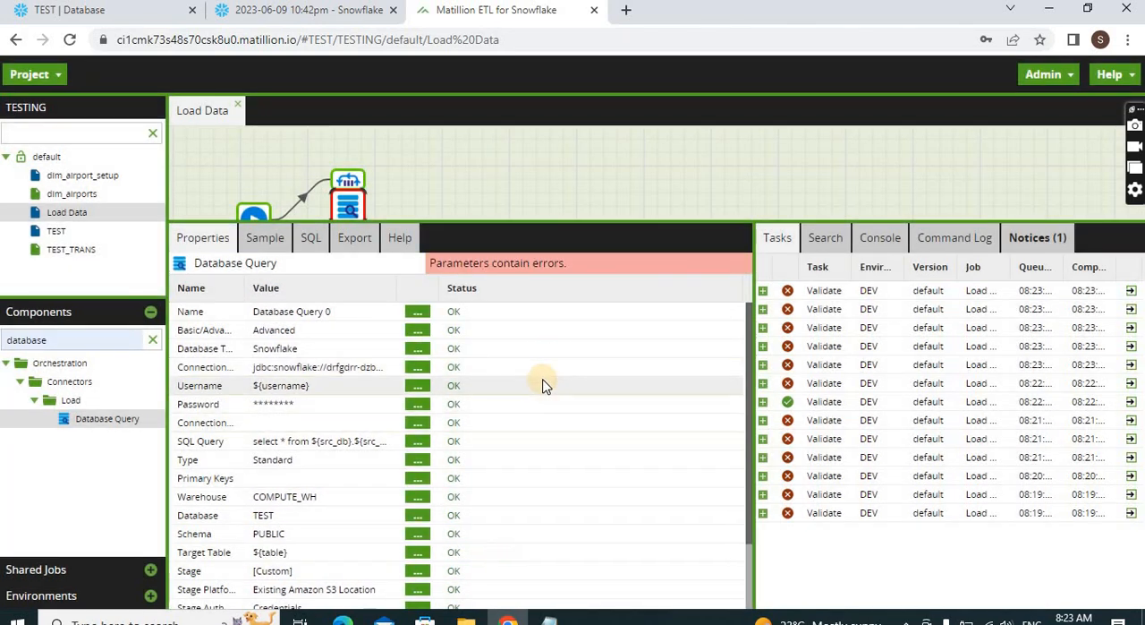
Enlarge the properties area, widen the Name column, and confirm Existing Amazon S3 Location as the Database Query's stage platform
{"action": "left_click_drag", "start_coordinate": [529, 225], "coordinate": [515, 146]}
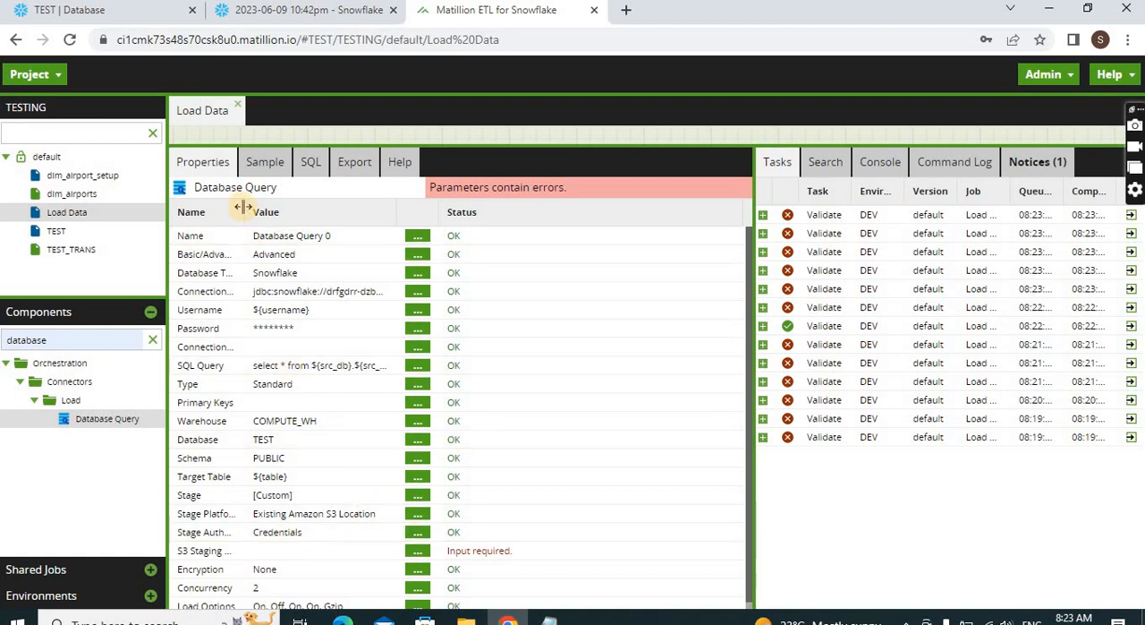
{"action": "left_click_drag", "start_coordinate": [242, 207], "coordinate": [280, 208]}
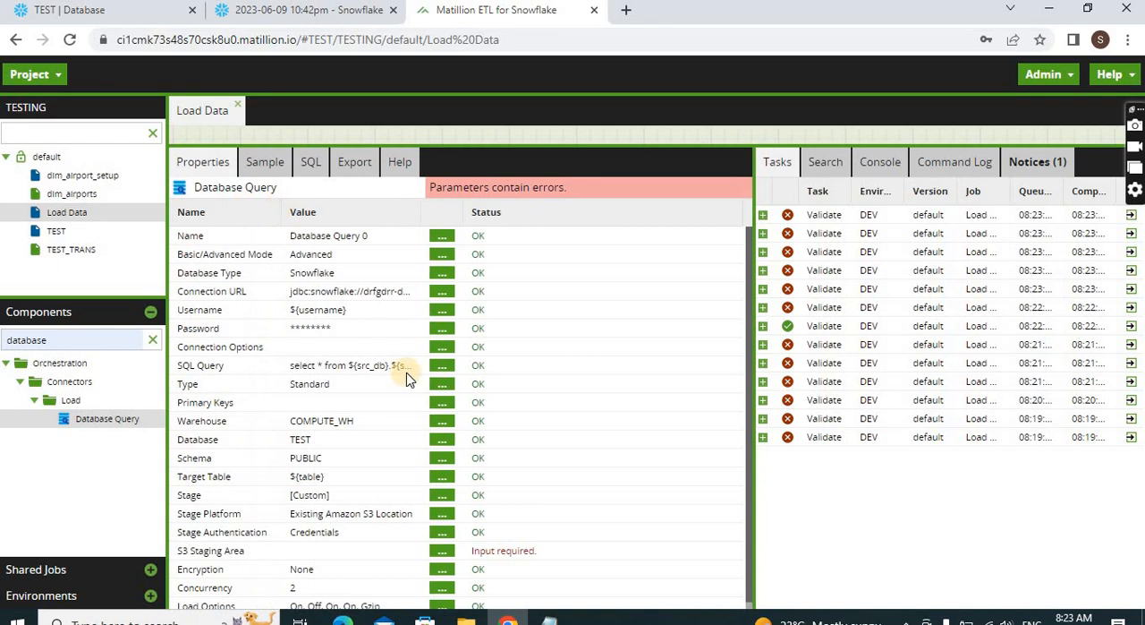
{"action": "left_click", "coordinate": [441, 517]}
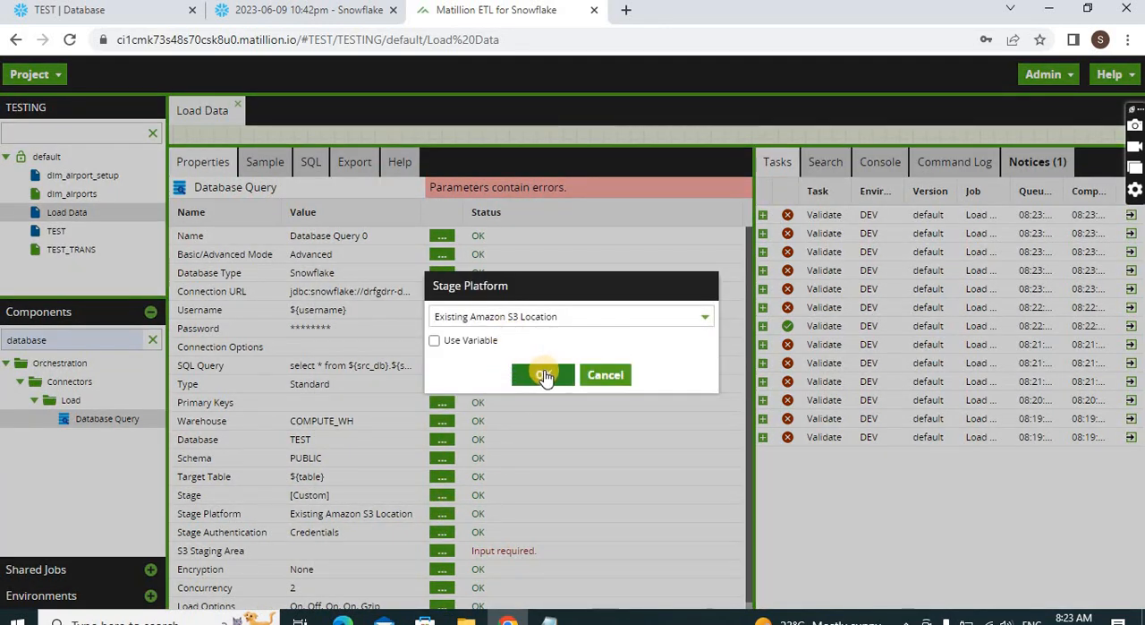
{"action": "left_click", "coordinate": [621, 310]}
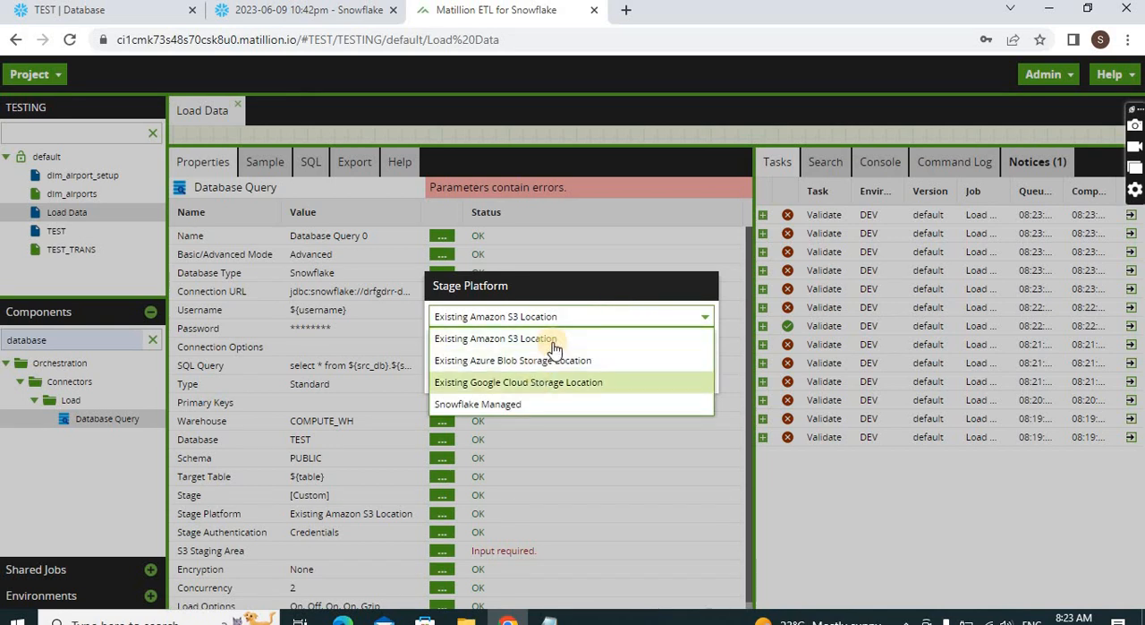
{"action": "left_click", "coordinate": [566, 308]}
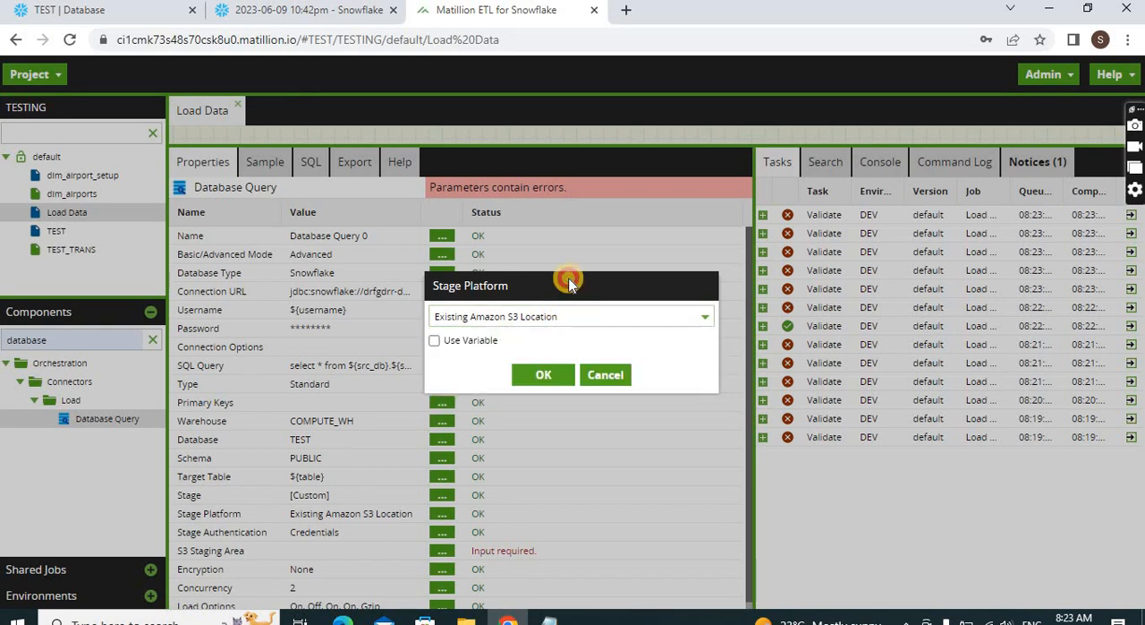
{"action": "left_click", "coordinate": [542, 374]}
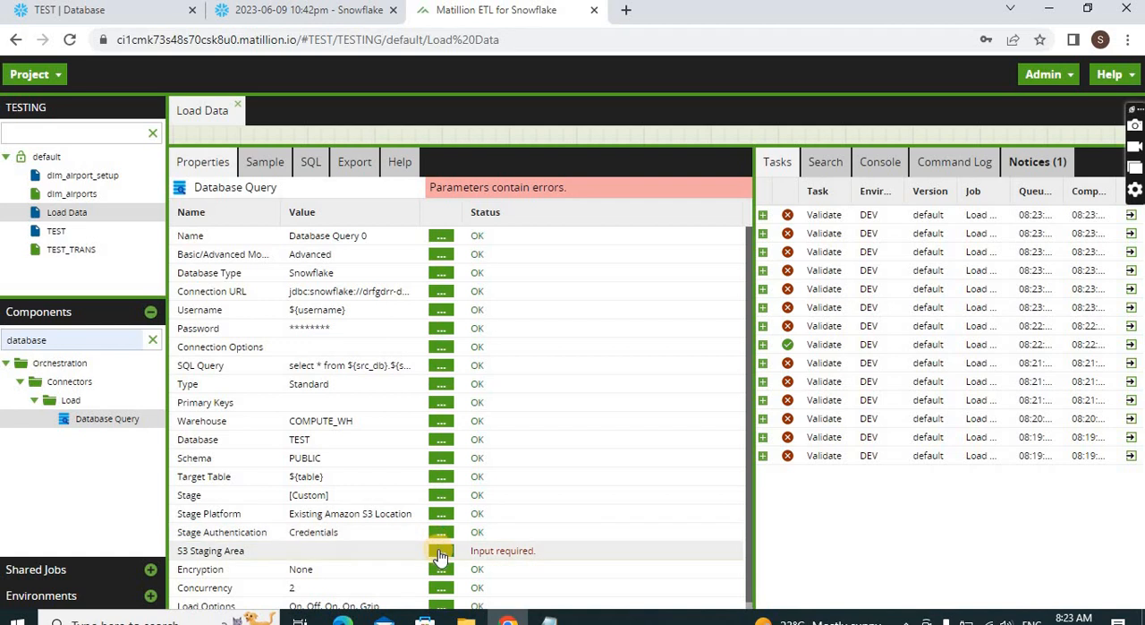
Choose the available customer bucket as the Database Query's S3 staging area
{"action": "left_click", "coordinate": [443, 551]}
{"action": "left_click", "coordinate": [639, 318]}
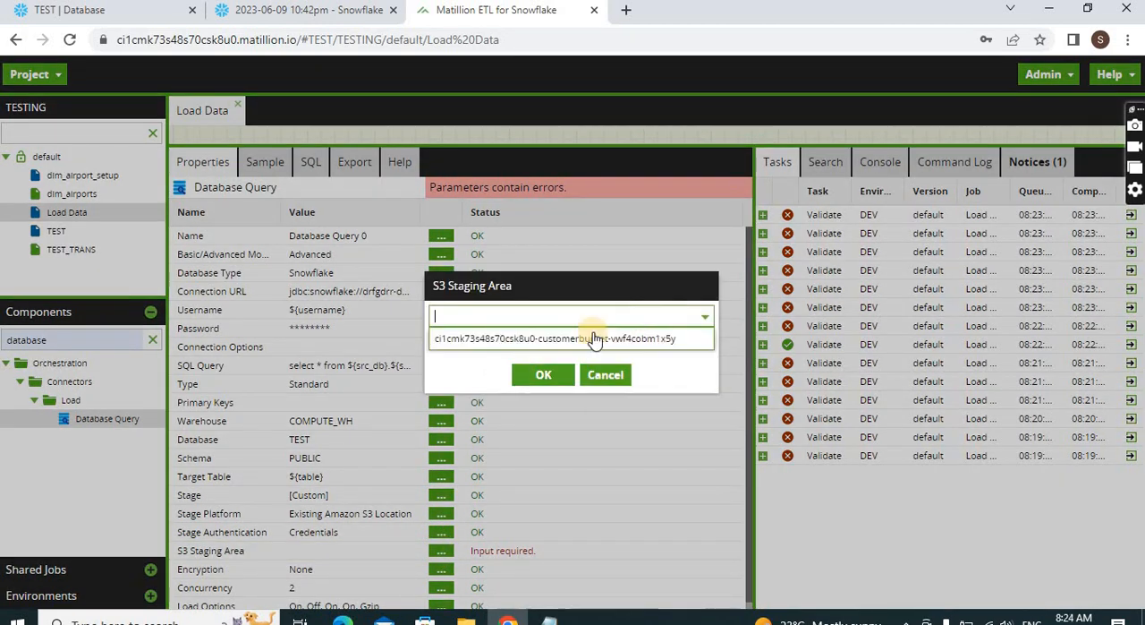
{"action": "left_click", "coordinate": [567, 334]}
{"action": "left_click", "coordinate": [542, 376]}
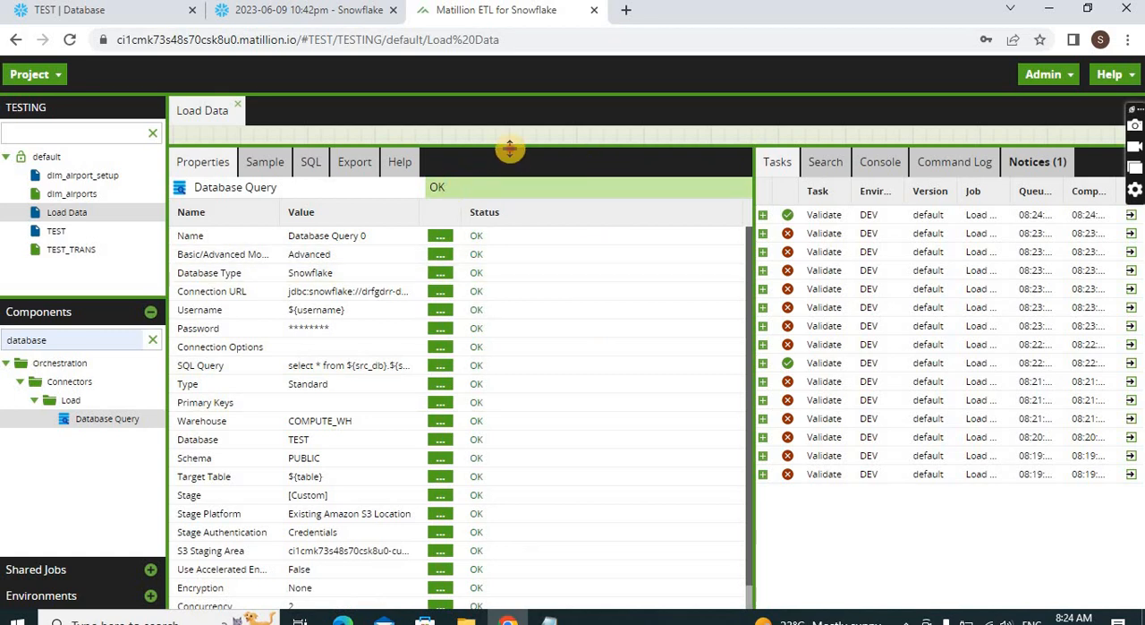
Enlarge the job canvas, move Start 0 up beside the iterator, and run the job from Start 0 in the DEV environment
{"action": "left_click_drag", "start_coordinate": [509, 149], "coordinate": [526, 305]}
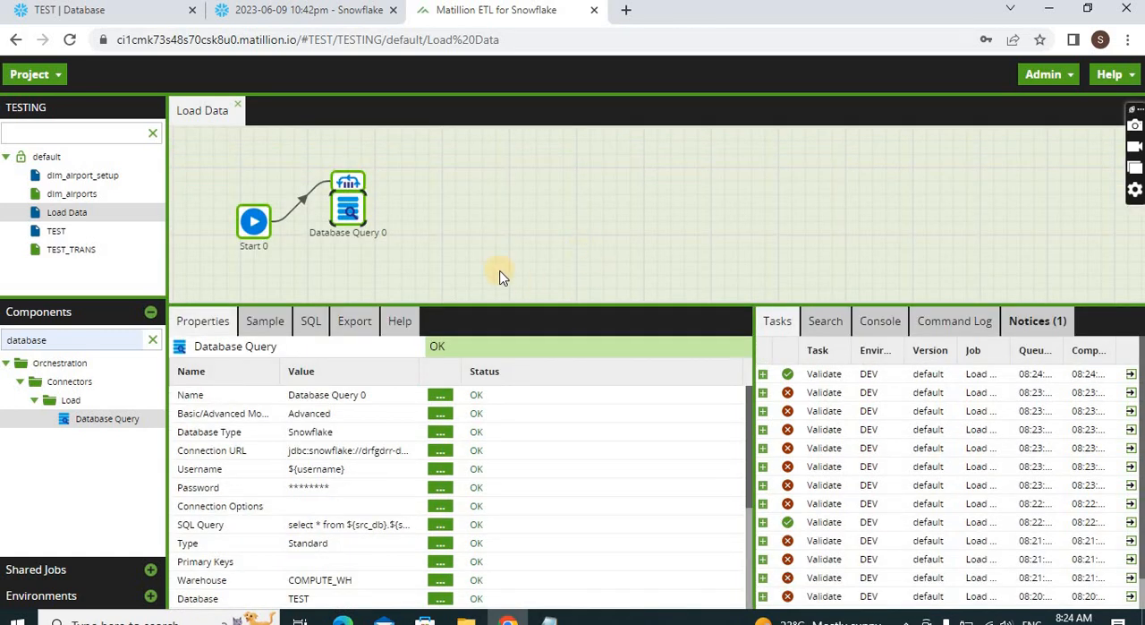
{"action": "left_click_drag", "start_coordinate": [266, 228], "coordinate": [261, 199]}
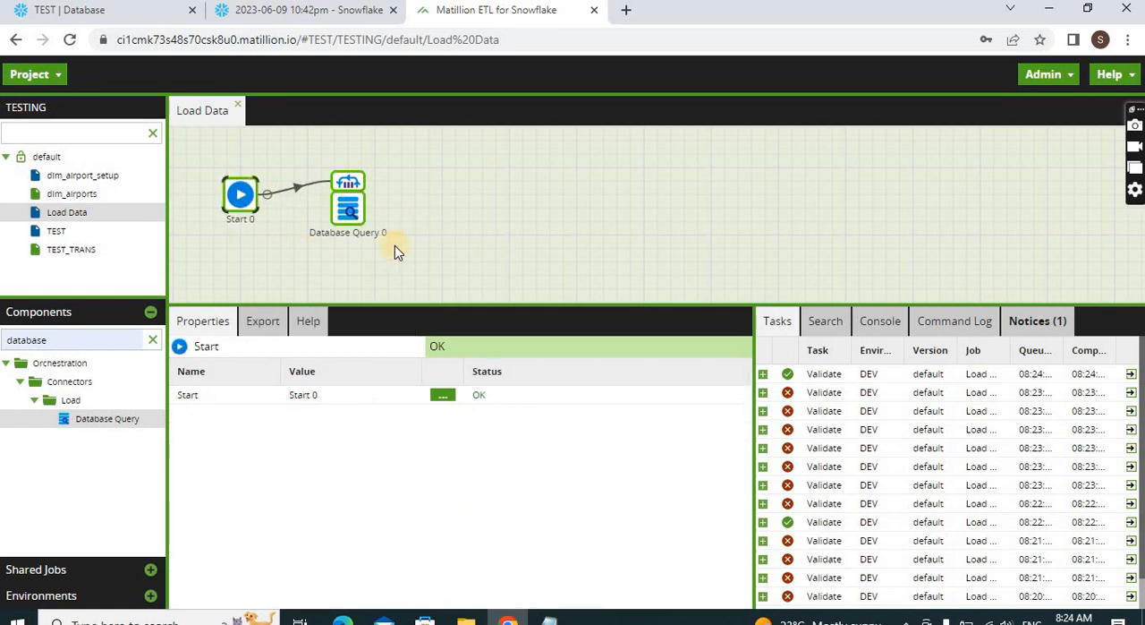
{"action": "left_click", "coordinate": [469, 172]}
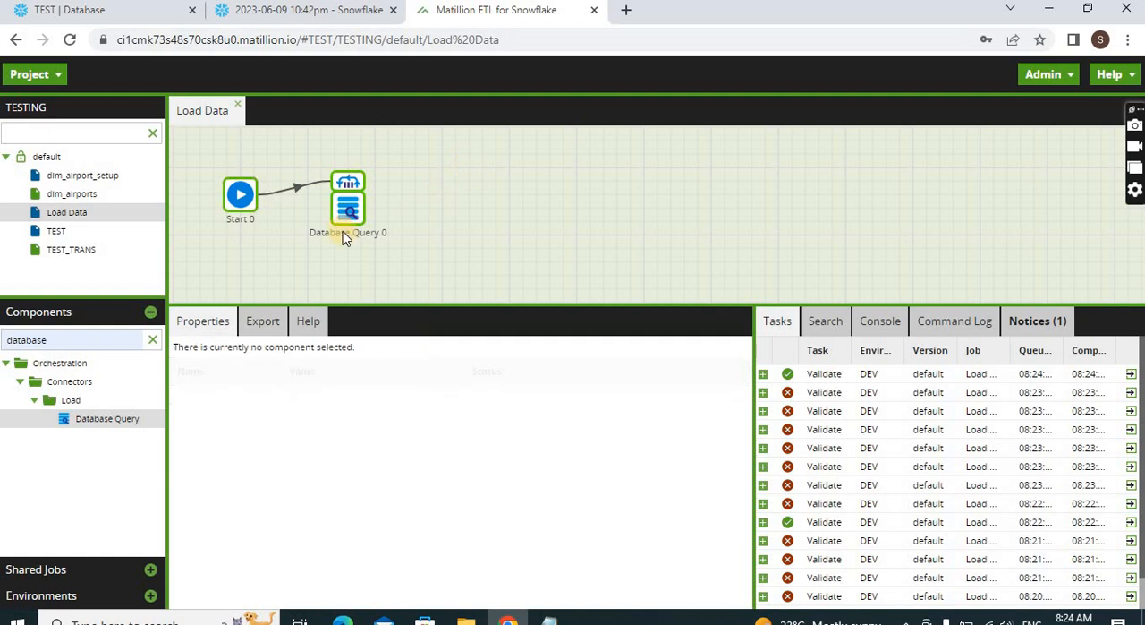
{"action": "left_click", "coordinate": [243, 198]}
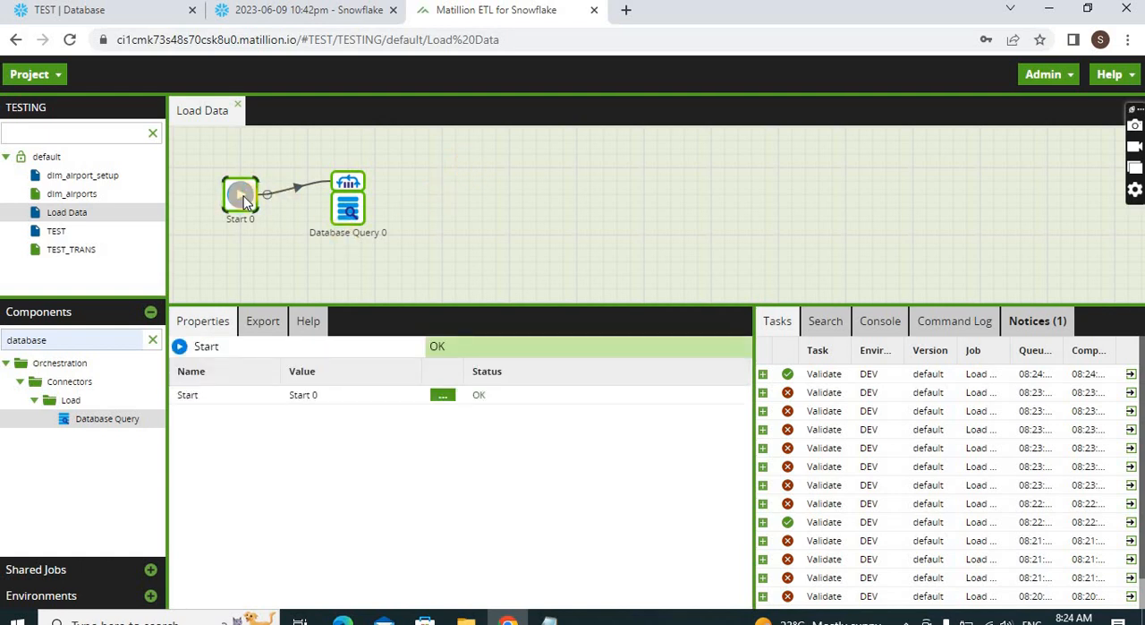
{"action": "right_click", "coordinate": [245, 201]}
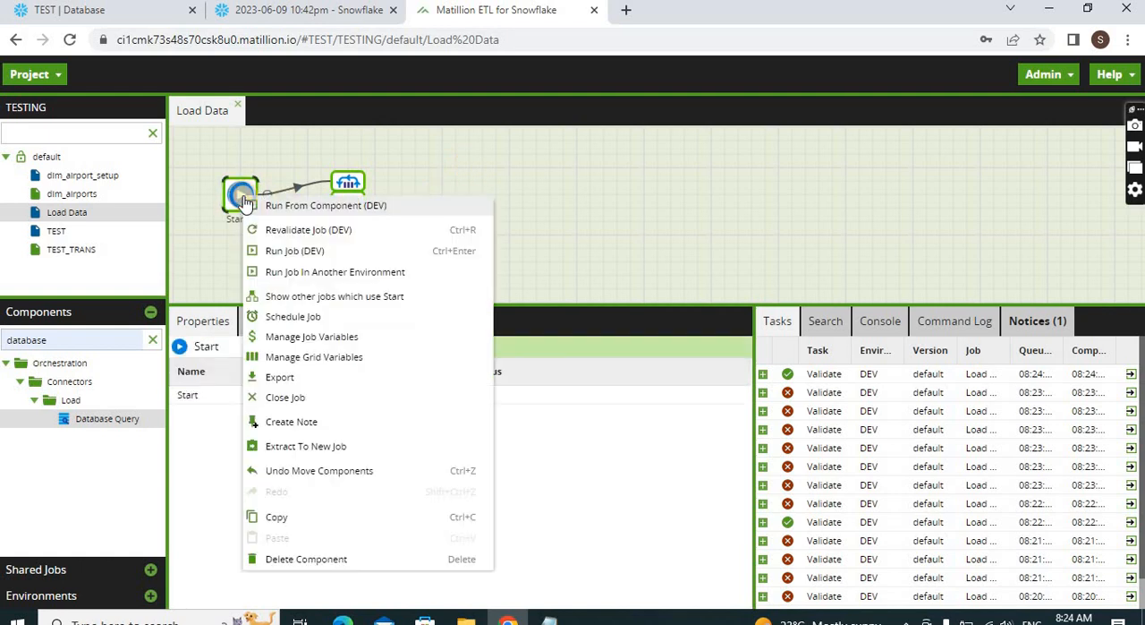
{"action": "left_click", "coordinate": [345, 210]}
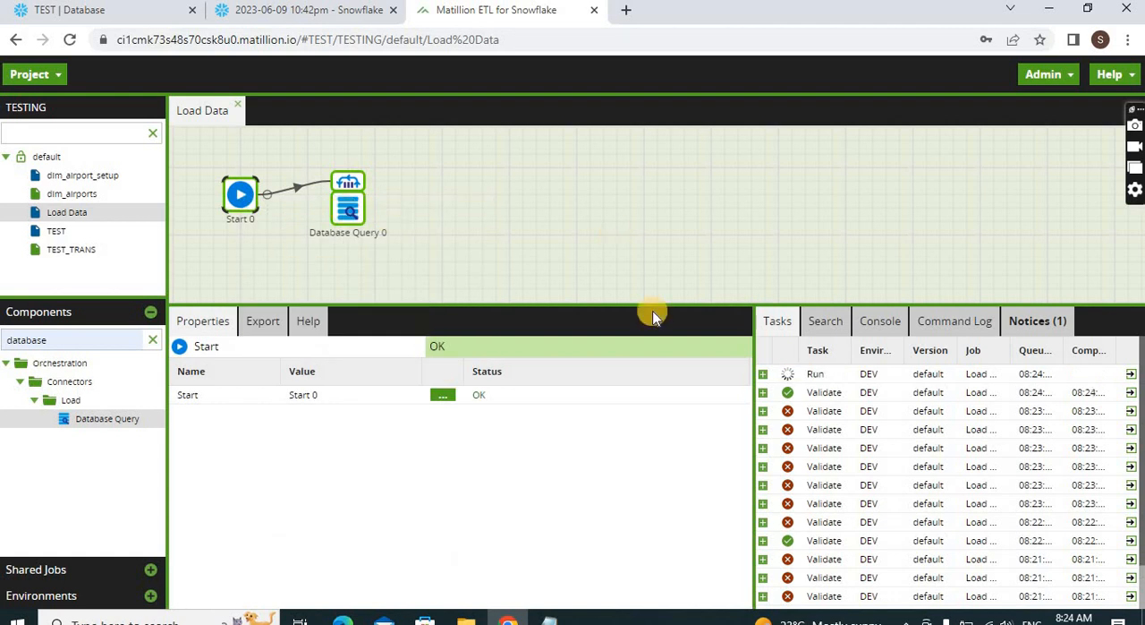
Expand the running task's details and widen the task list to follow the run of Load Data
{"action": "left_click", "coordinate": [763, 375]}
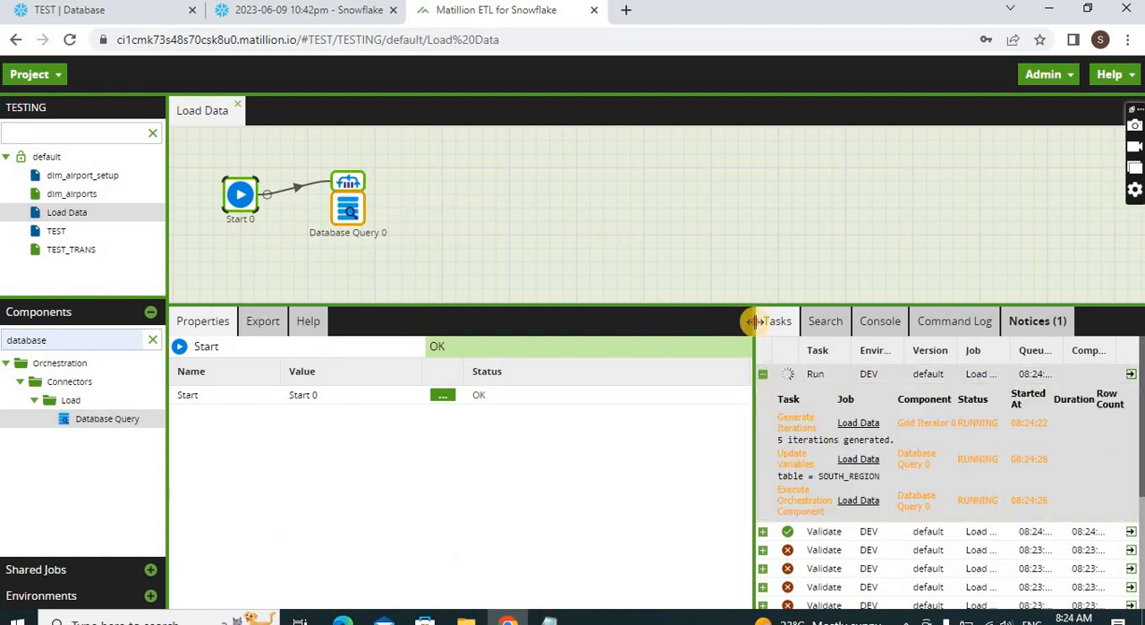
{"action": "left_click_drag", "start_coordinate": [750, 318], "coordinate": [579, 297]}
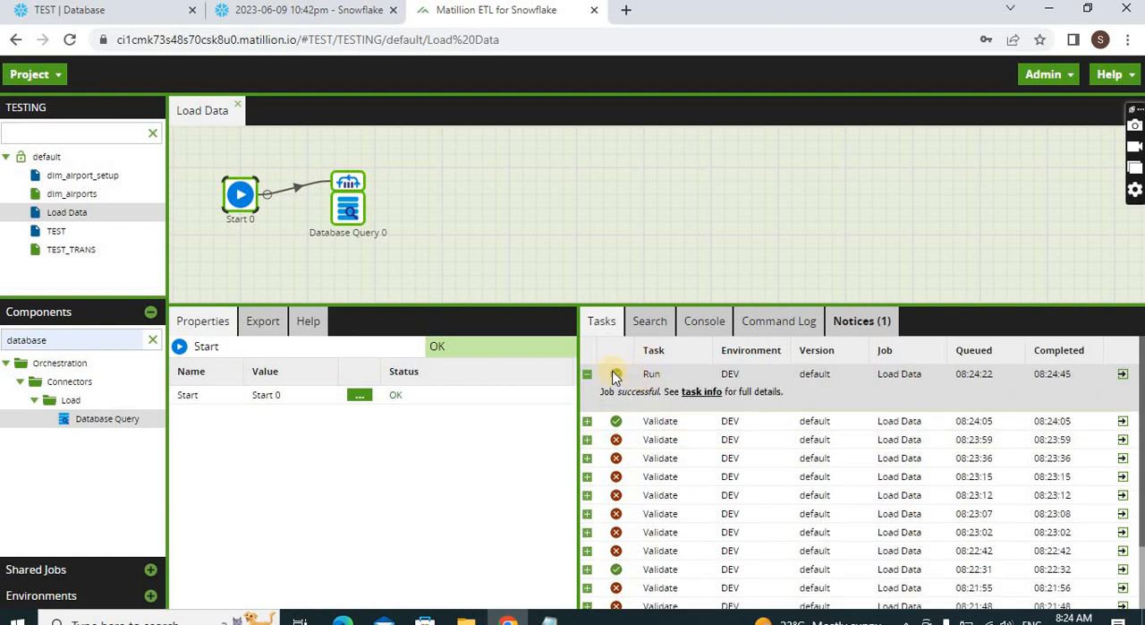
{"action": "left_click", "coordinate": [517, 210]}
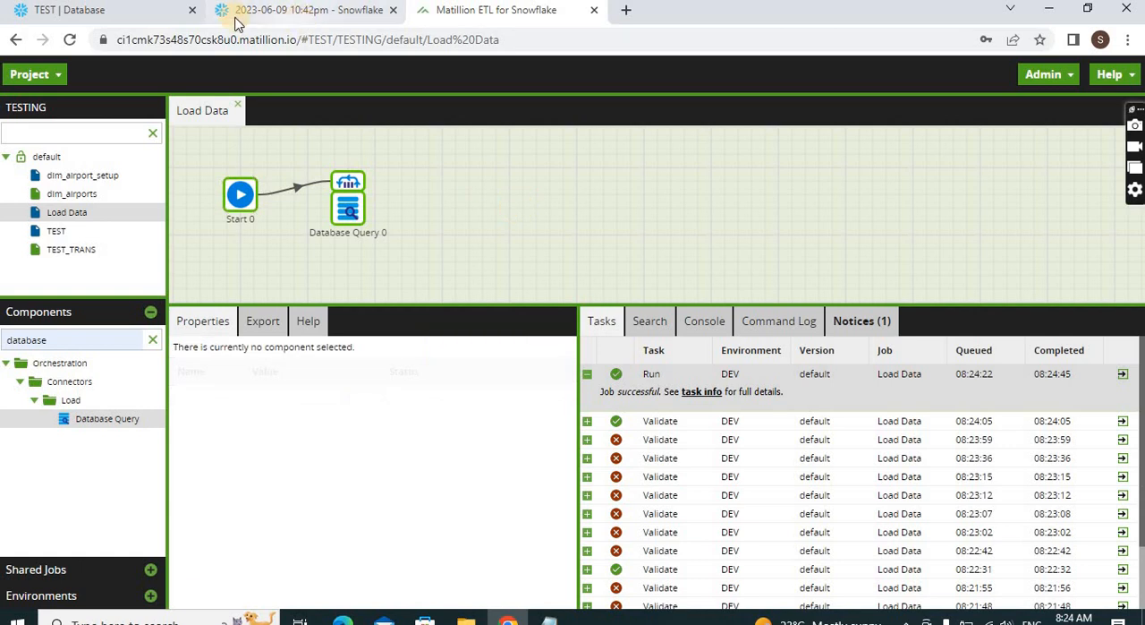
Switch to Snowflake's database page and refresh the object list to check the tables under TEST.PUBLIC
{"action": "left_click", "coordinate": [125, 12]}
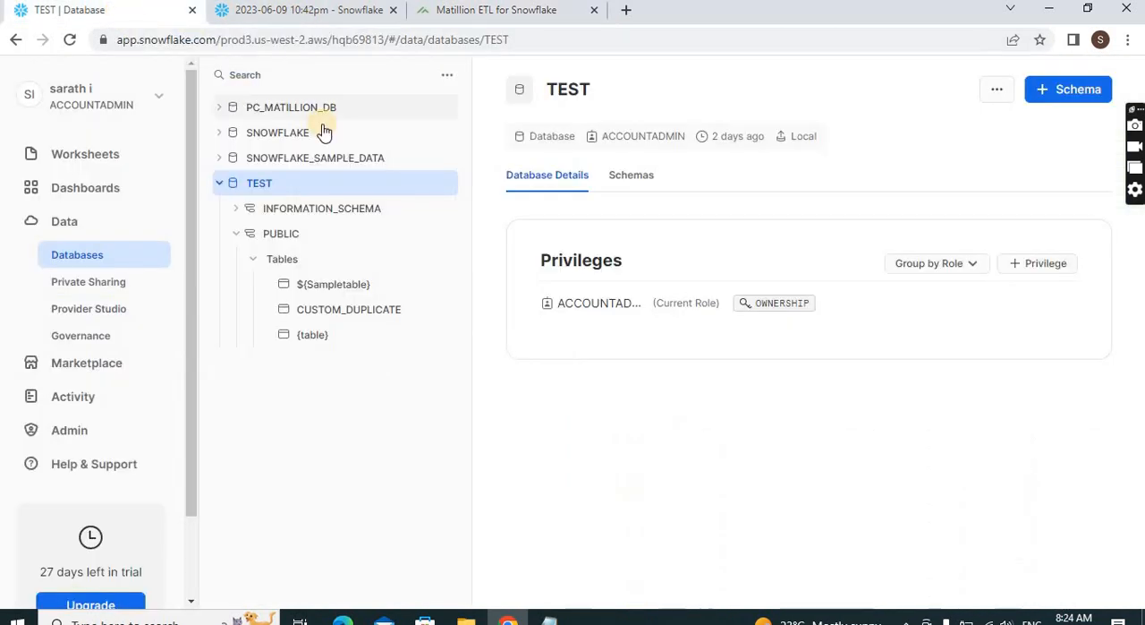
{"action": "left_click", "coordinate": [447, 74]}
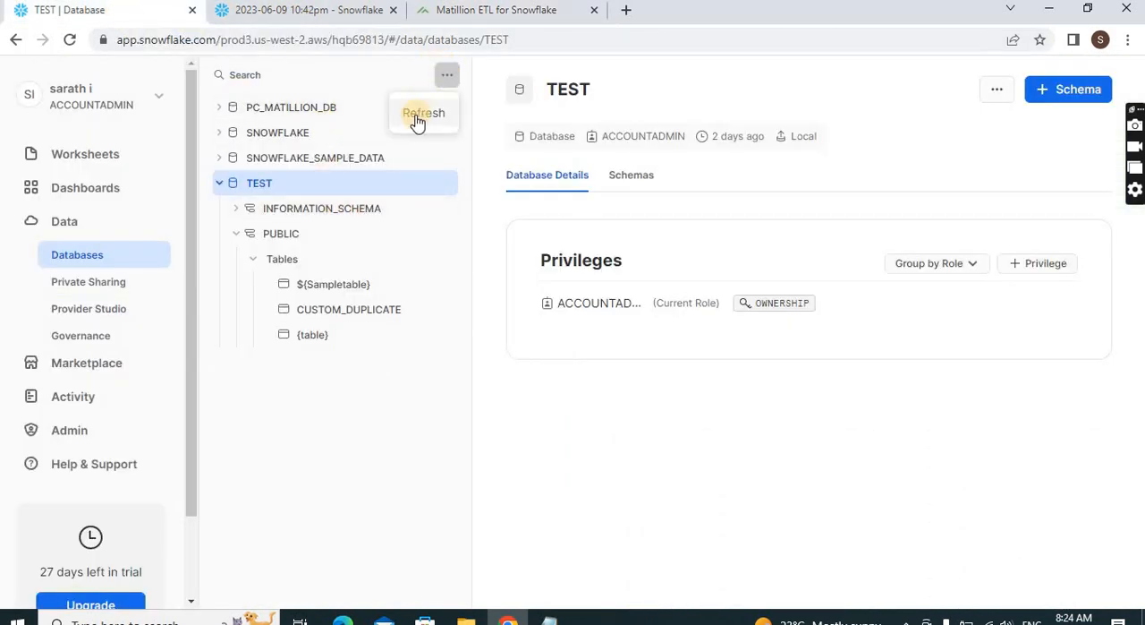
{"action": "left_click", "coordinate": [419, 117]}
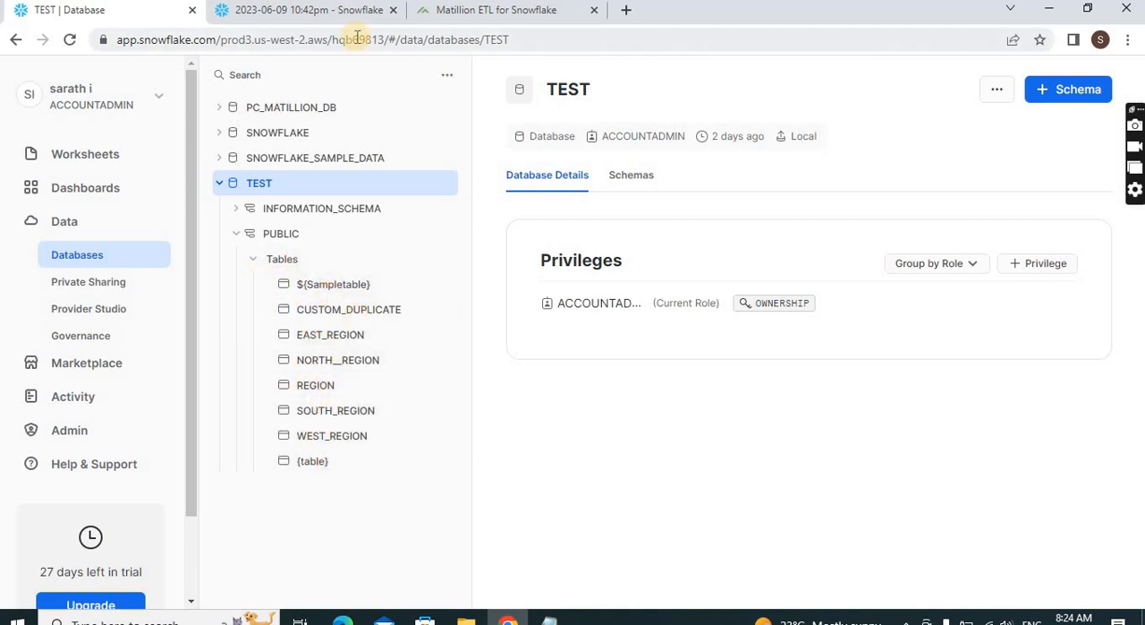
Run SELECT * FROM SOUTH_REGION in the Snowflake worksheet to check the loaded data
{"action": "left_click", "coordinate": [289, 18]}
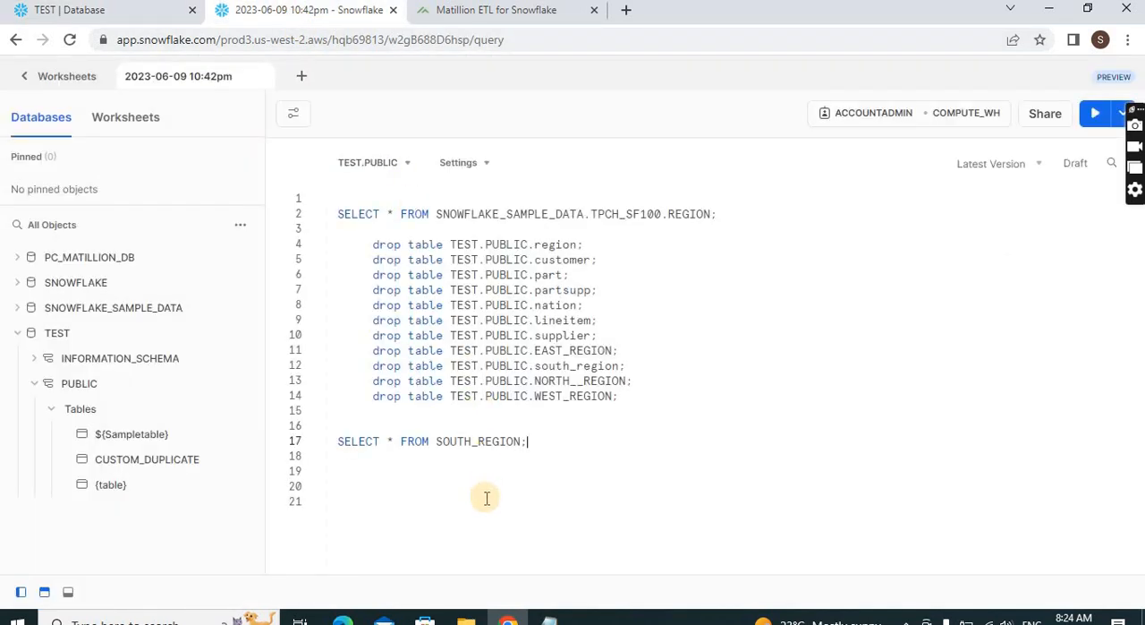
{"action": "left_click", "coordinate": [471, 441]}
{"action": "key", "text": "ctrl+Return"}
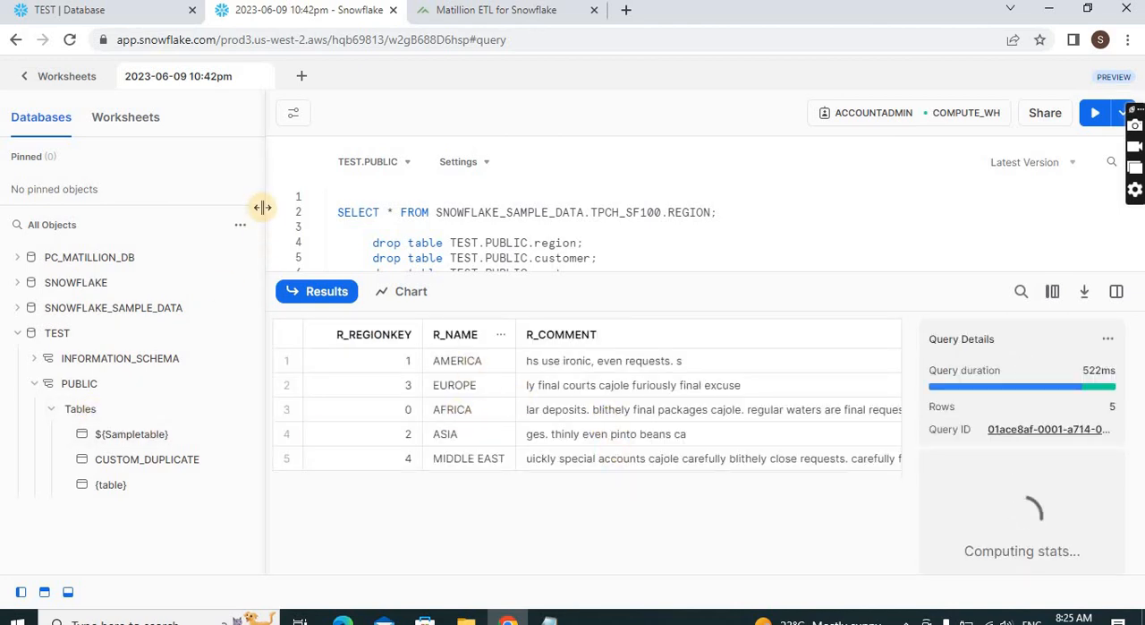
Refresh the worksheet's object list, inspect the region tables, and return to the TEST database page
{"action": "left_click", "coordinate": [239, 225]}
{"action": "left_click", "coordinate": [224, 261]}
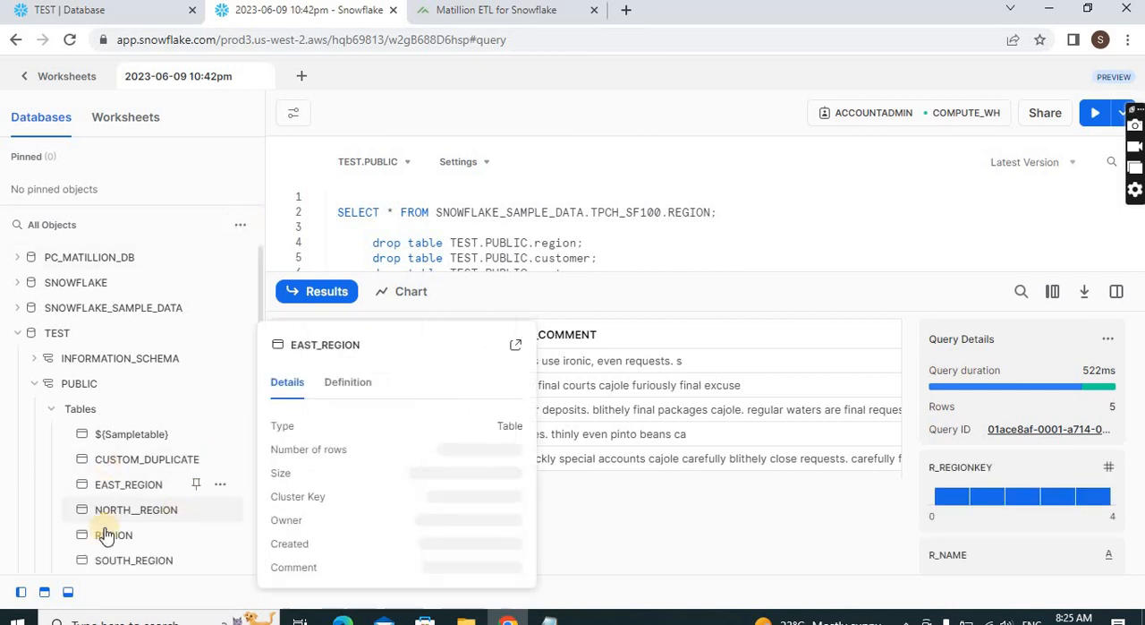
{"action": "mouse_move", "coordinate": [109, 516]}
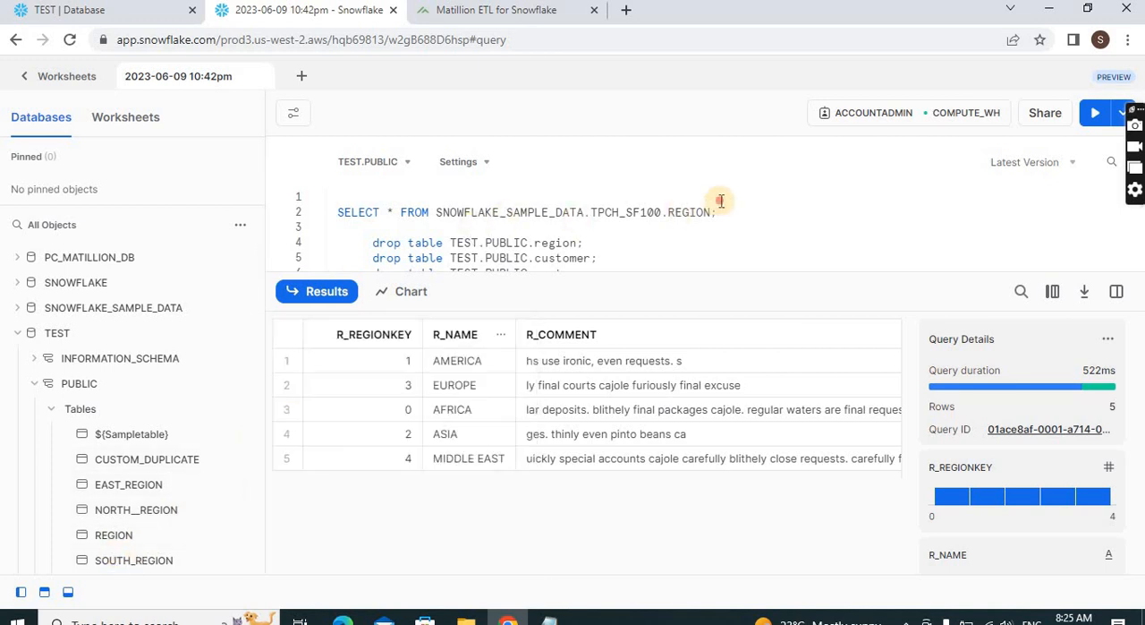
{"action": "left_click", "coordinate": [93, 13]}
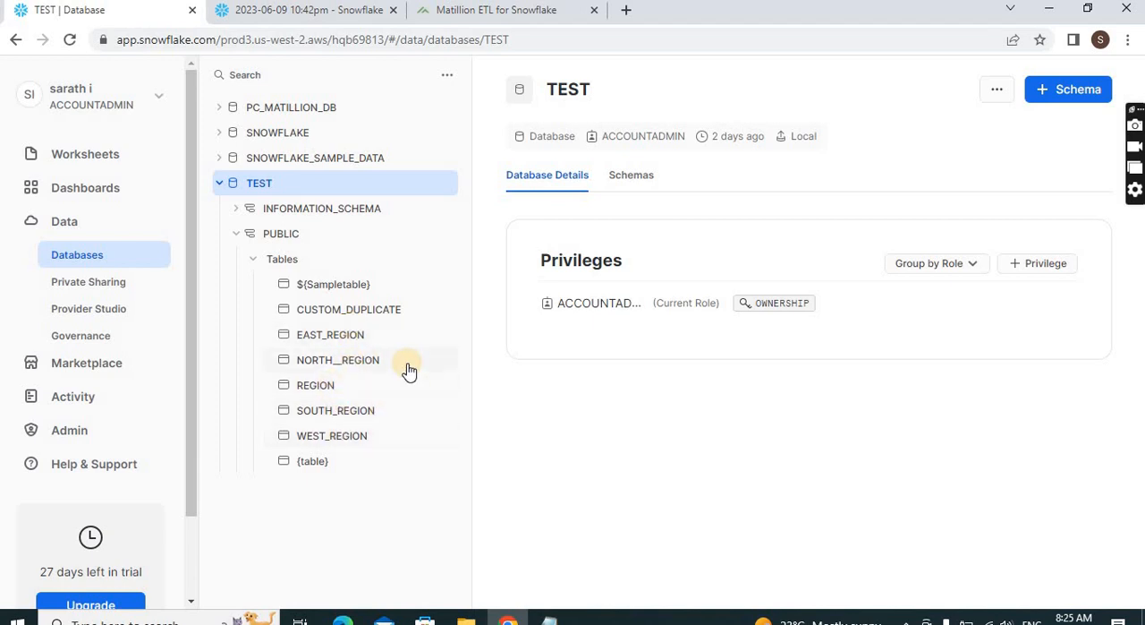
Switch back to Matillion, add a transformation job named Testjob under default, and open it ready for a component search
{"action": "left_click", "coordinate": [477, 16]}
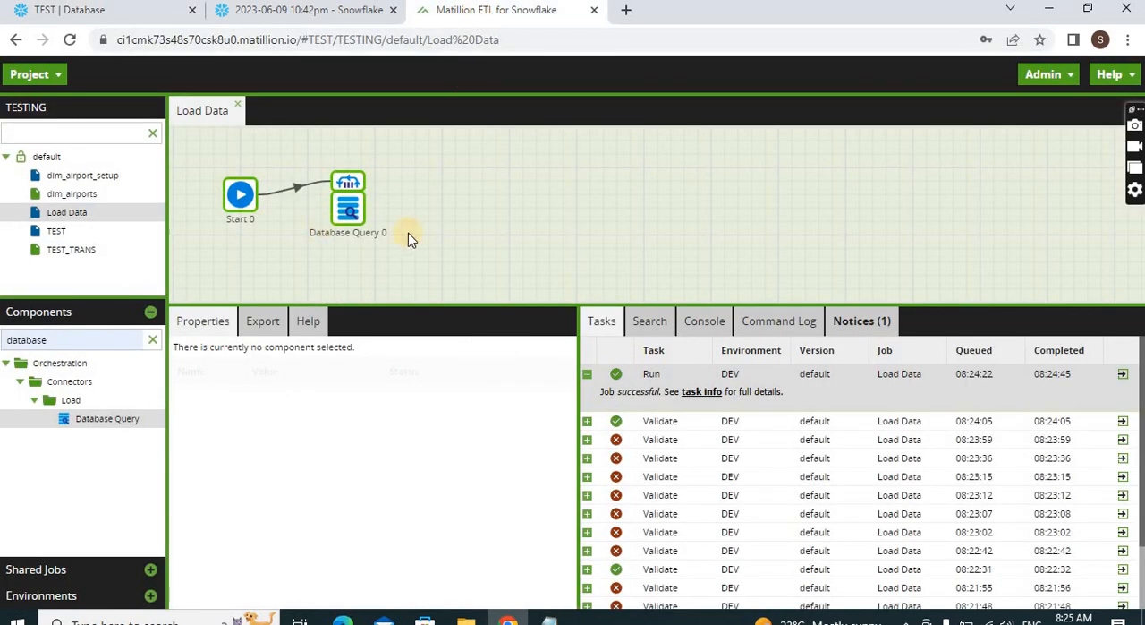
{"action": "left_click", "coordinate": [48, 158]}
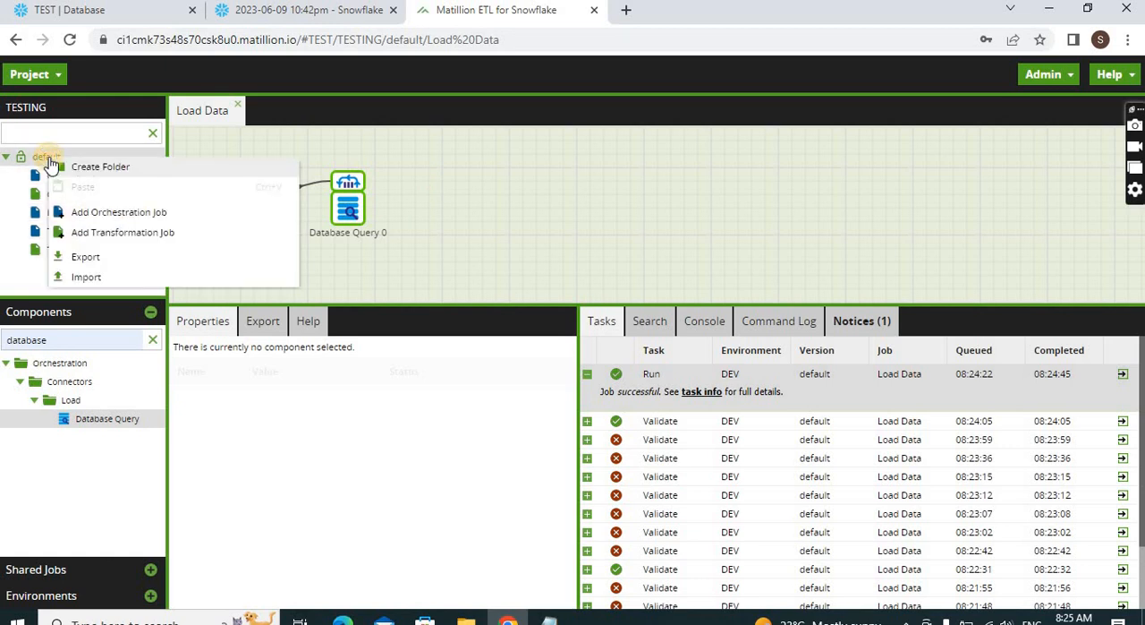
{"action": "left_click", "coordinate": [119, 232]}
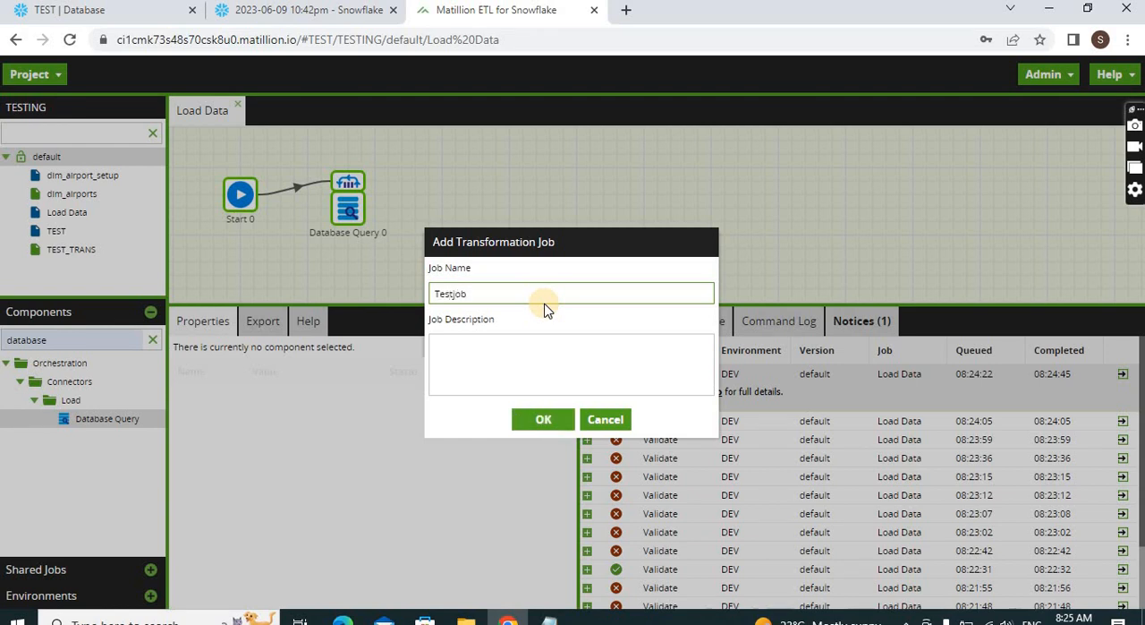
{"action": "left_click", "coordinate": [543, 419]}
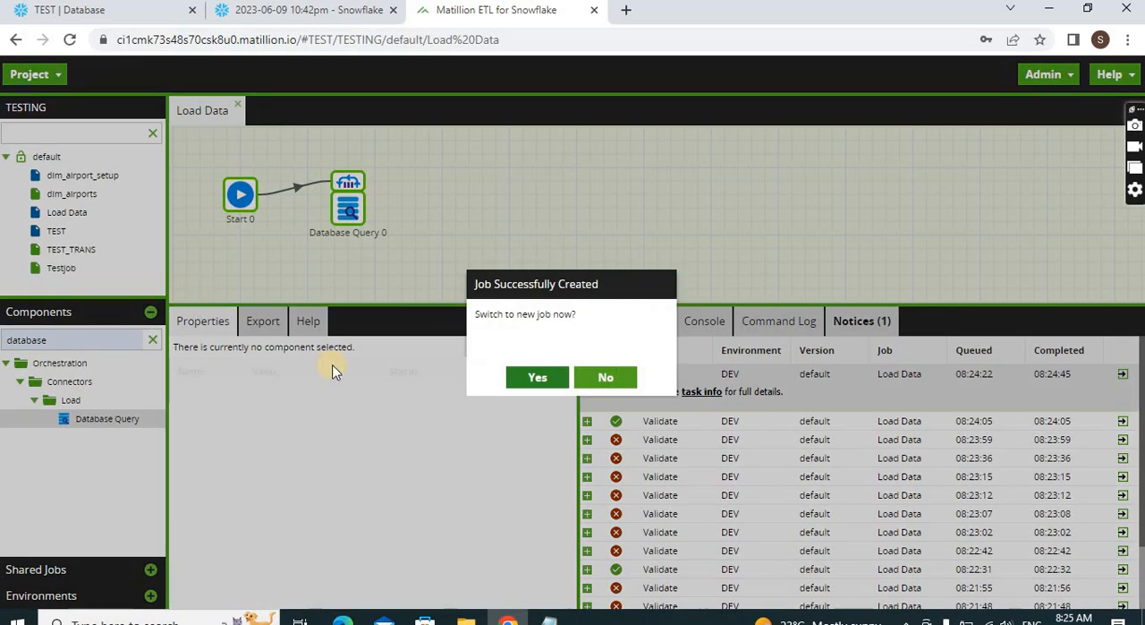
{"action": "left_click", "coordinate": [533, 378]}
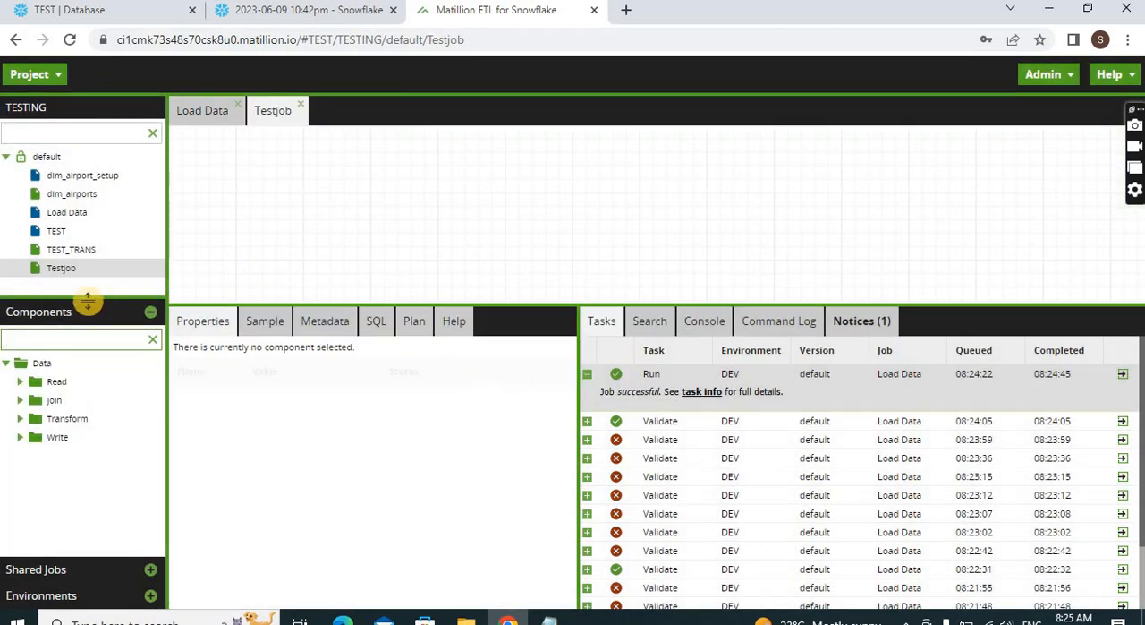
{"action": "left_click", "coordinate": [31, 336]}
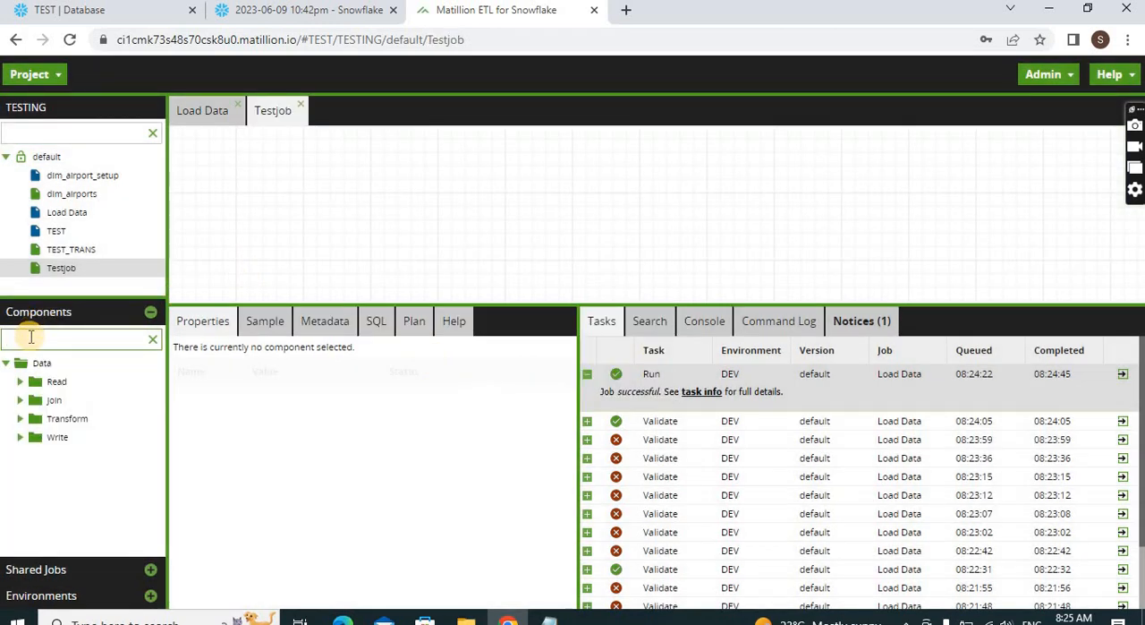
Place a Table Input component on the Testjob canvas and set its database to TEST
{"action": "left_click", "coordinate": [20, 381]}
{"action": "left_click_drag", "start_coordinate": [59, 479], "coordinate": [347, 152]}
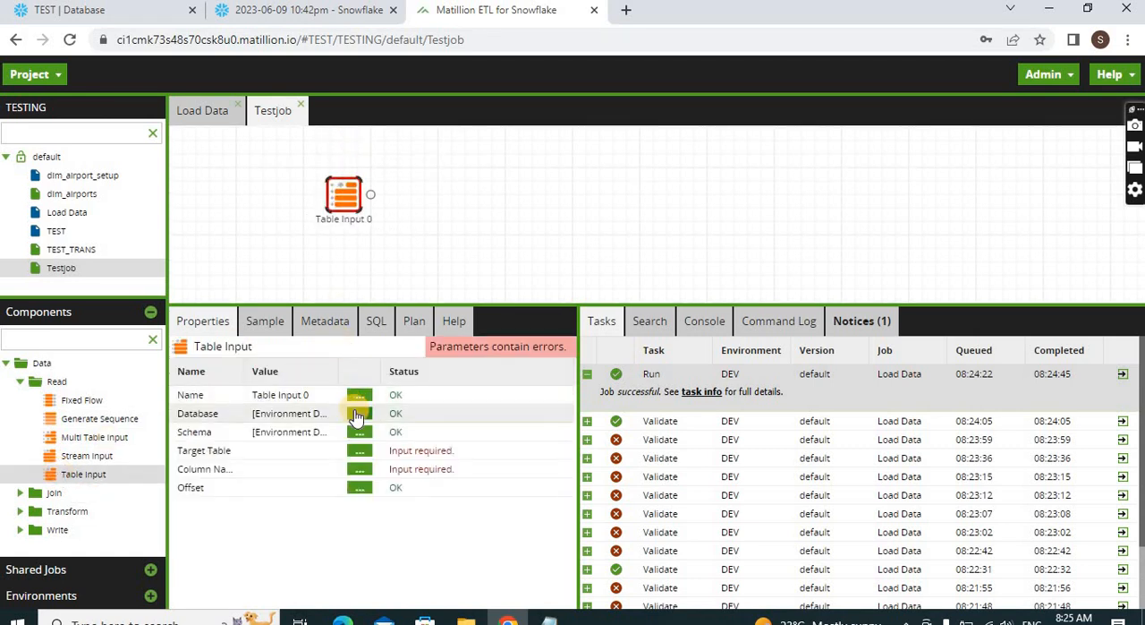
{"action": "left_click", "coordinate": [359, 413]}
{"action": "left_click", "coordinate": [507, 321]}
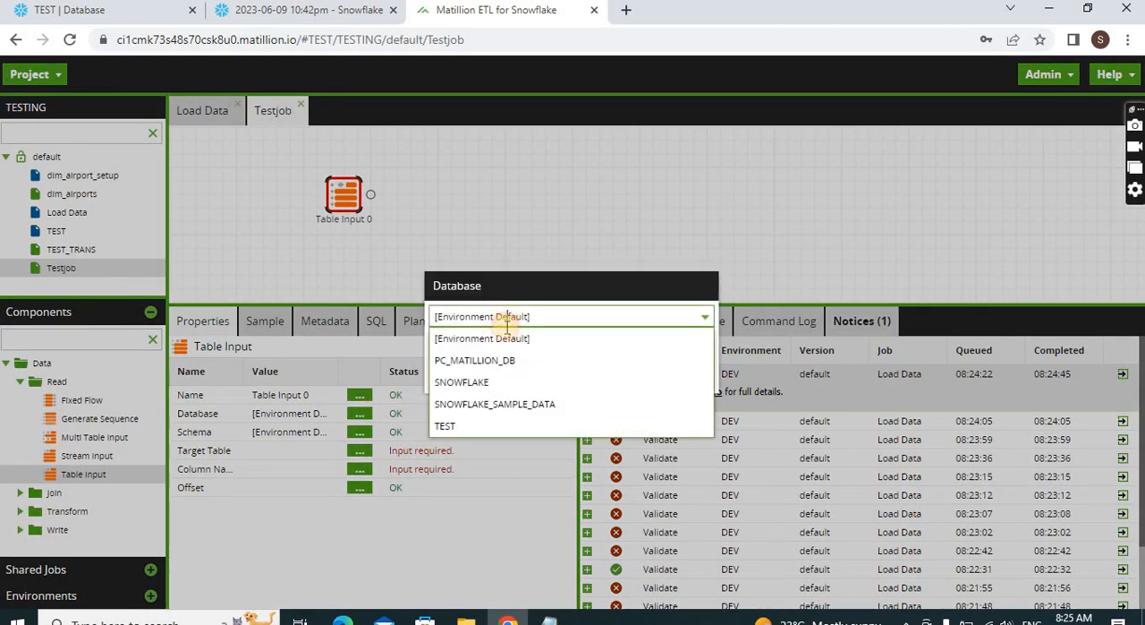
{"action": "left_click", "coordinate": [474, 424]}
{"action": "left_click", "coordinate": [545, 379]}
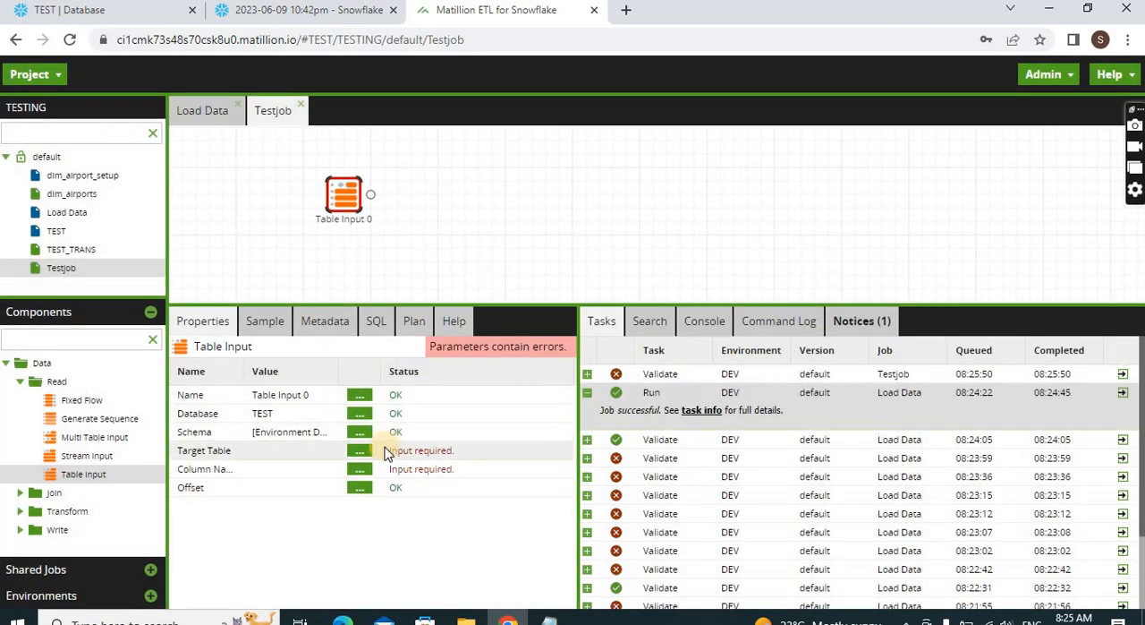
Set the Table Input's schema to PUBLIC and its target table to NORTH__REGION
{"action": "left_click", "coordinate": [358, 432]}
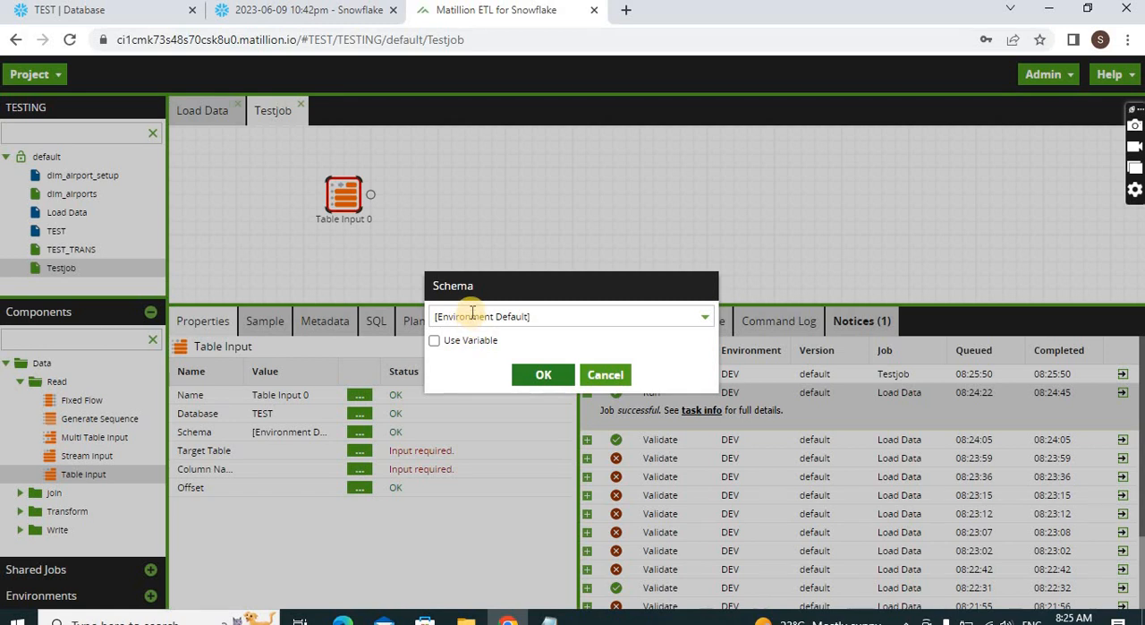
{"action": "left_click", "coordinate": [466, 316]}
{"action": "left_click", "coordinate": [459, 357]}
{"action": "left_click", "coordinate": [537, 374]}
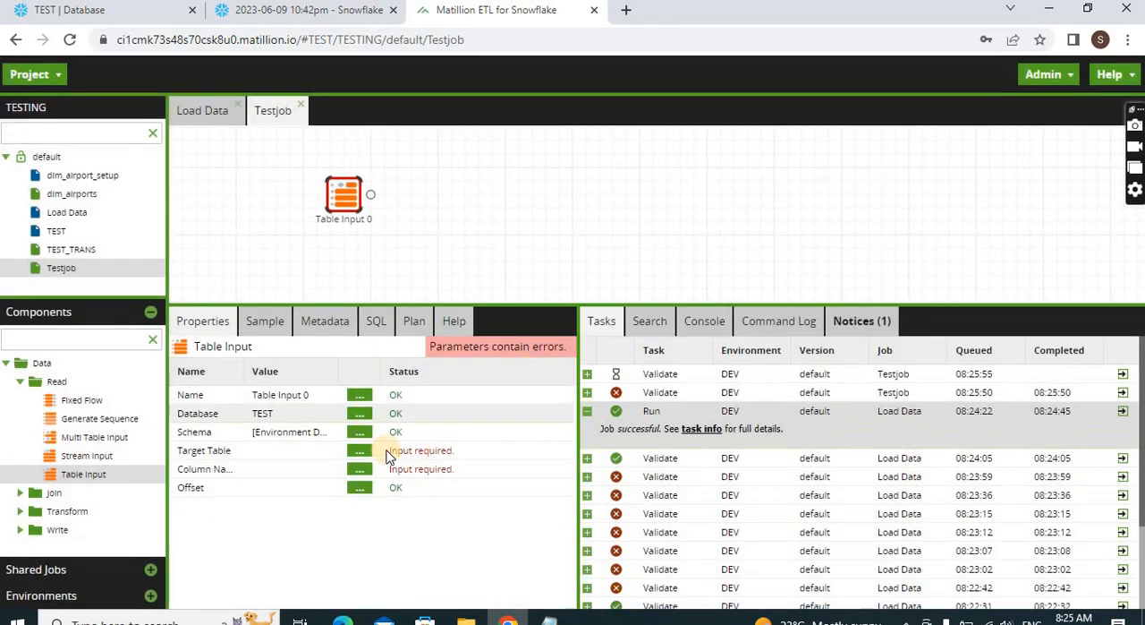
{"action": "left_click", "coordinate": [359, 450]}
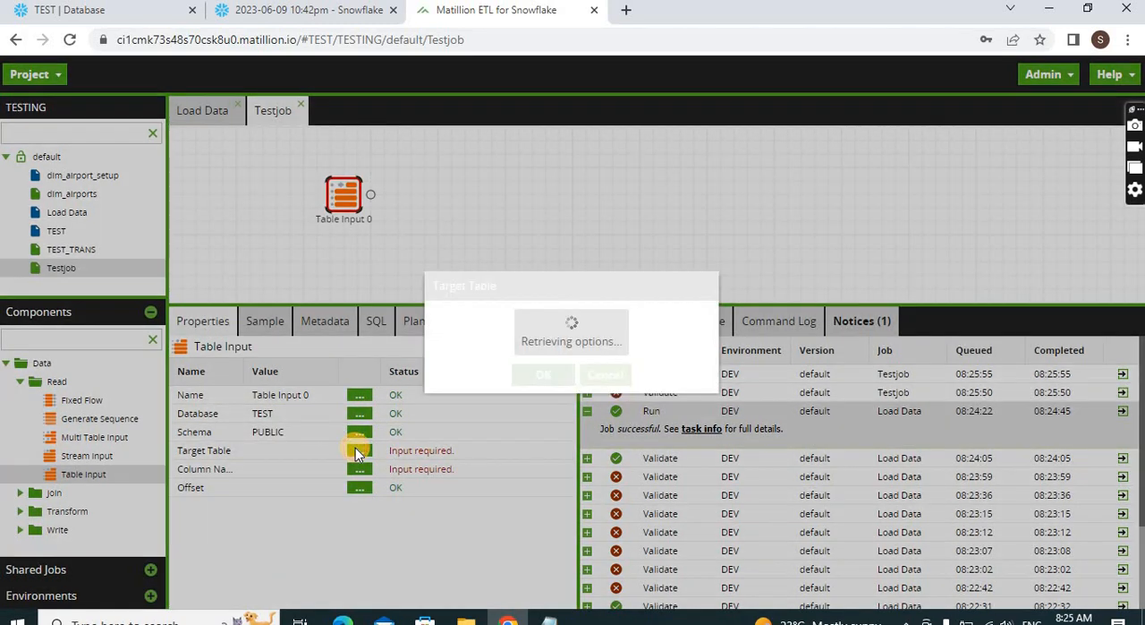
{"action": "left_click", "coordinate": [544, 318]}
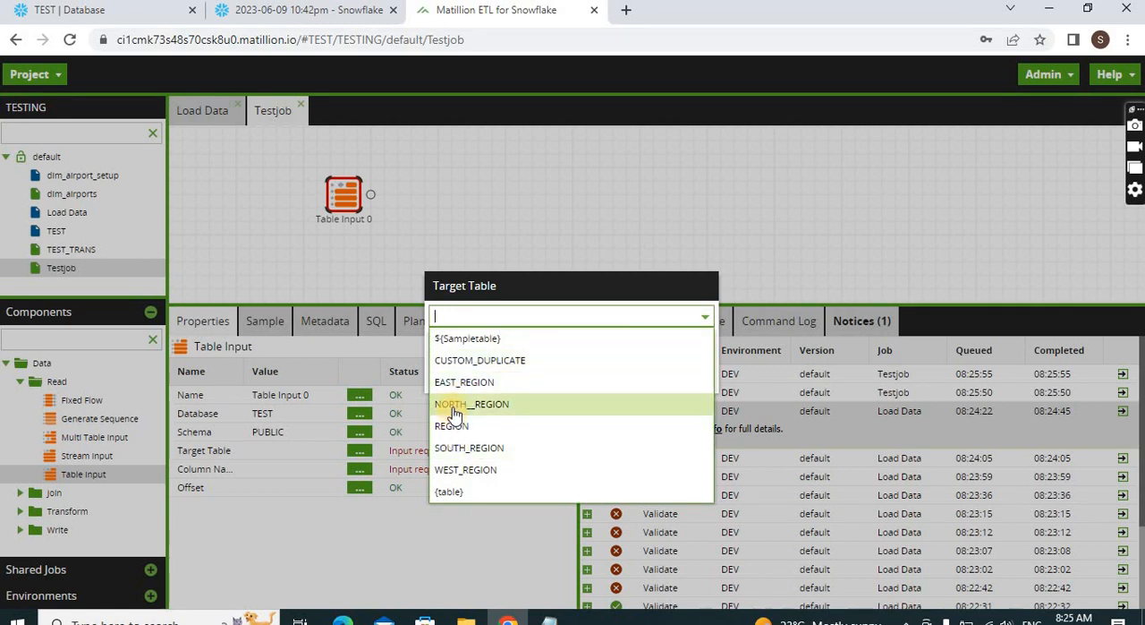
{"action": "left_click", "coordinate": [455, 410]}
{"action": "left_click", "coordinate": [528, 374]}
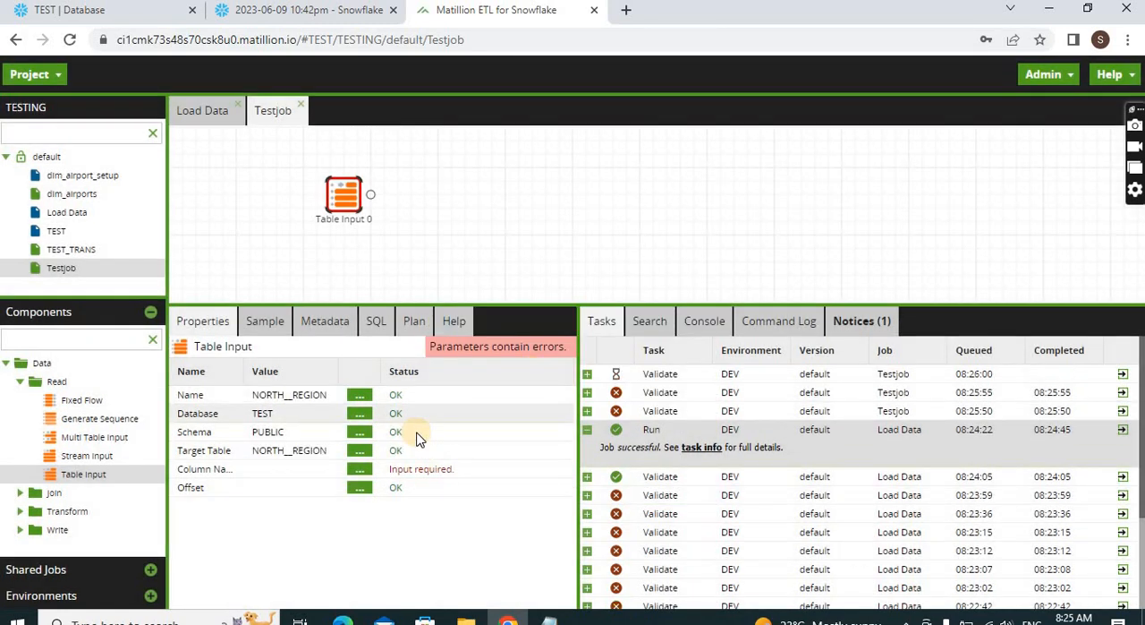
Include the columns R_REGIONKEY, R_NAME and R_COMMENT in the NORTH__REGION input and sample its data
{"action": "left_click", "coordinate": [361, 468]}
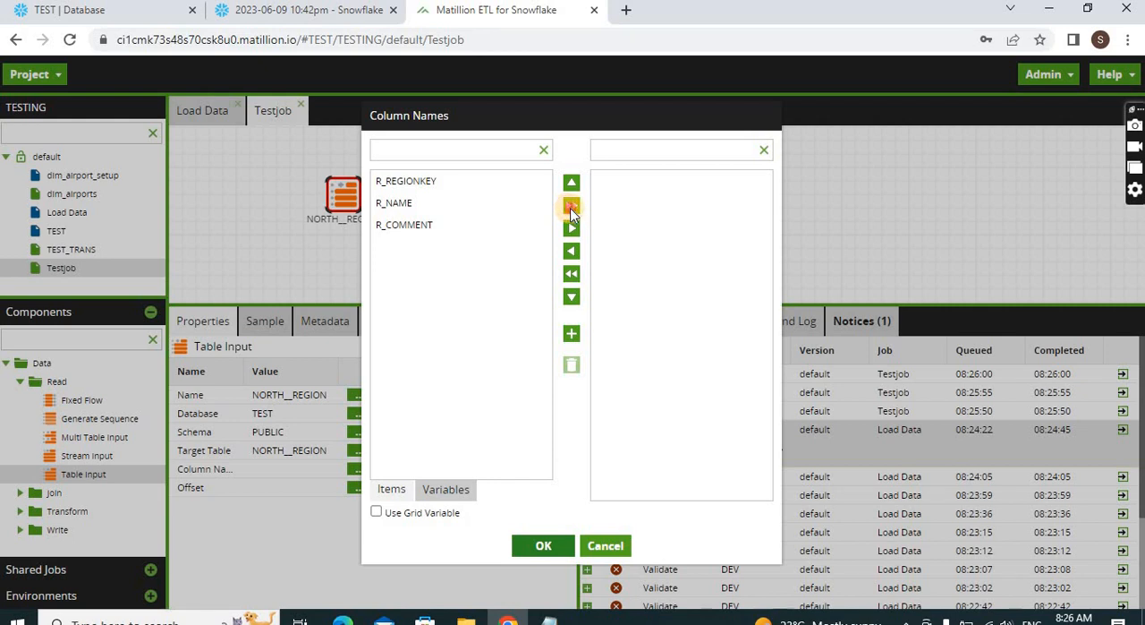
{"action": "left_click", "coordinate": [571, 207]}
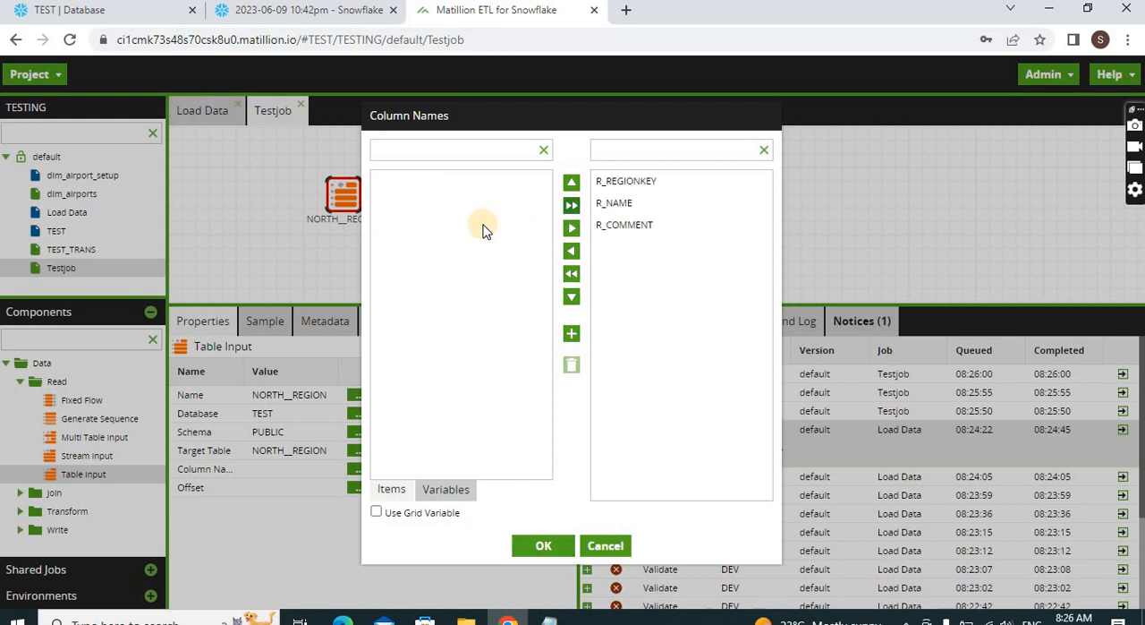
{"action": "left_click", "coordinate": [541, 548]}
{"action": "left_click", "coordinate": [252, 328]}
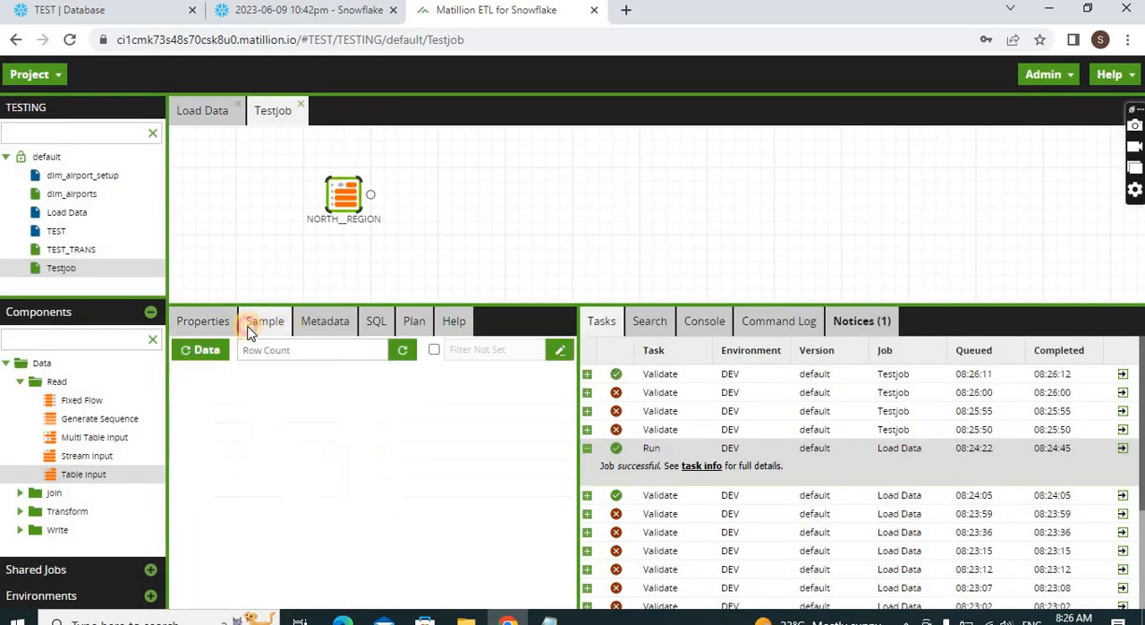
{"action": "left_click", "coordinate": [208, 350]}
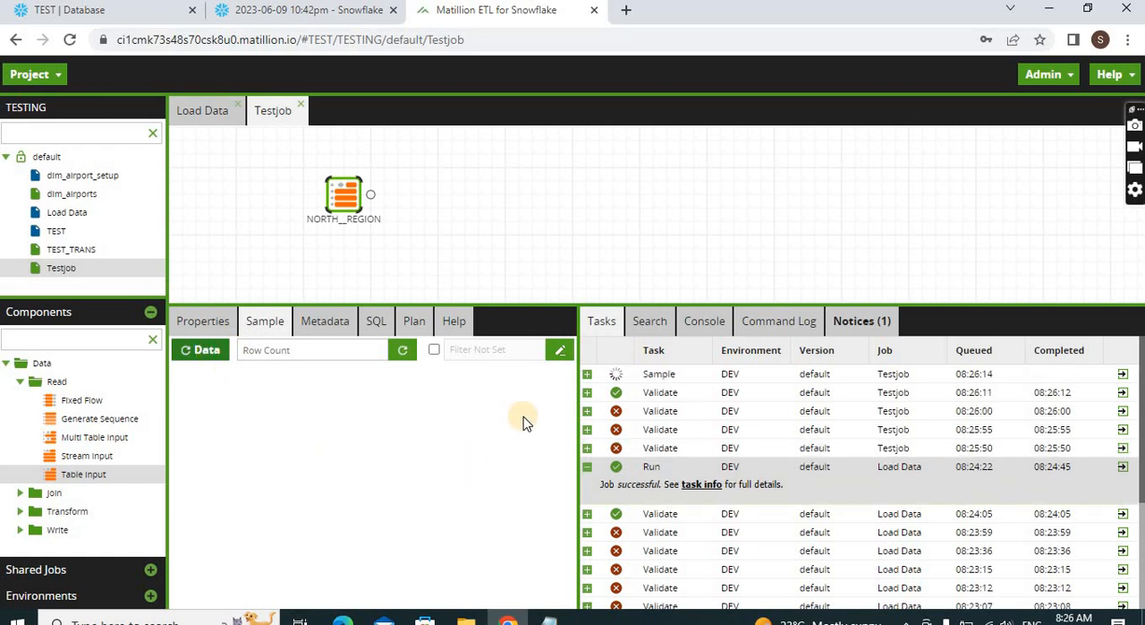